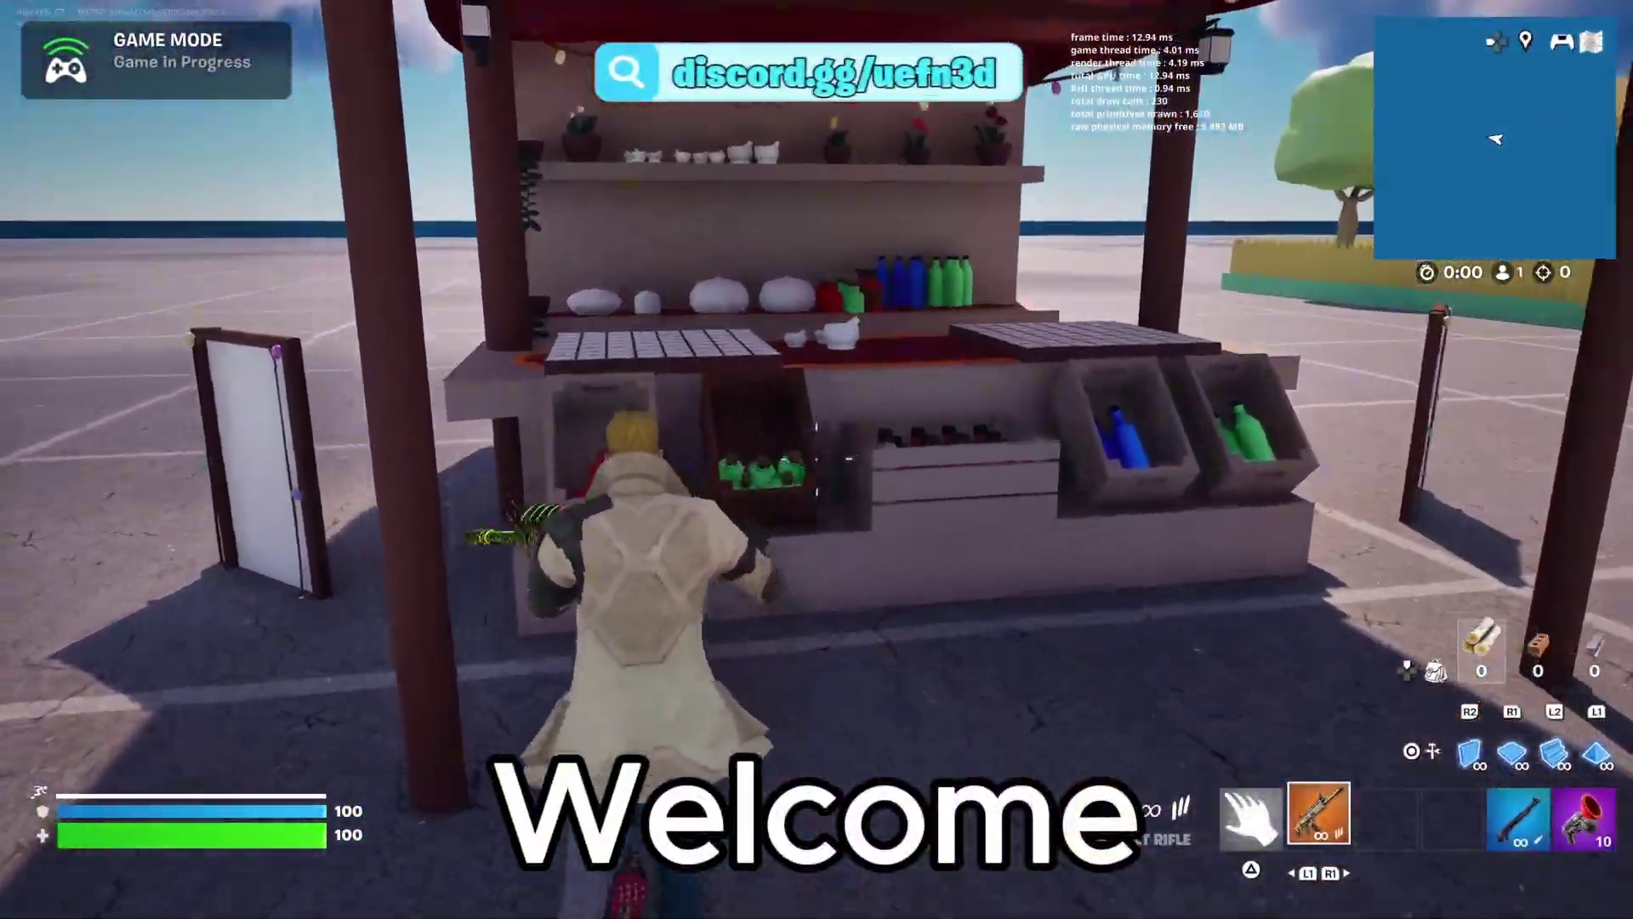
key("w")
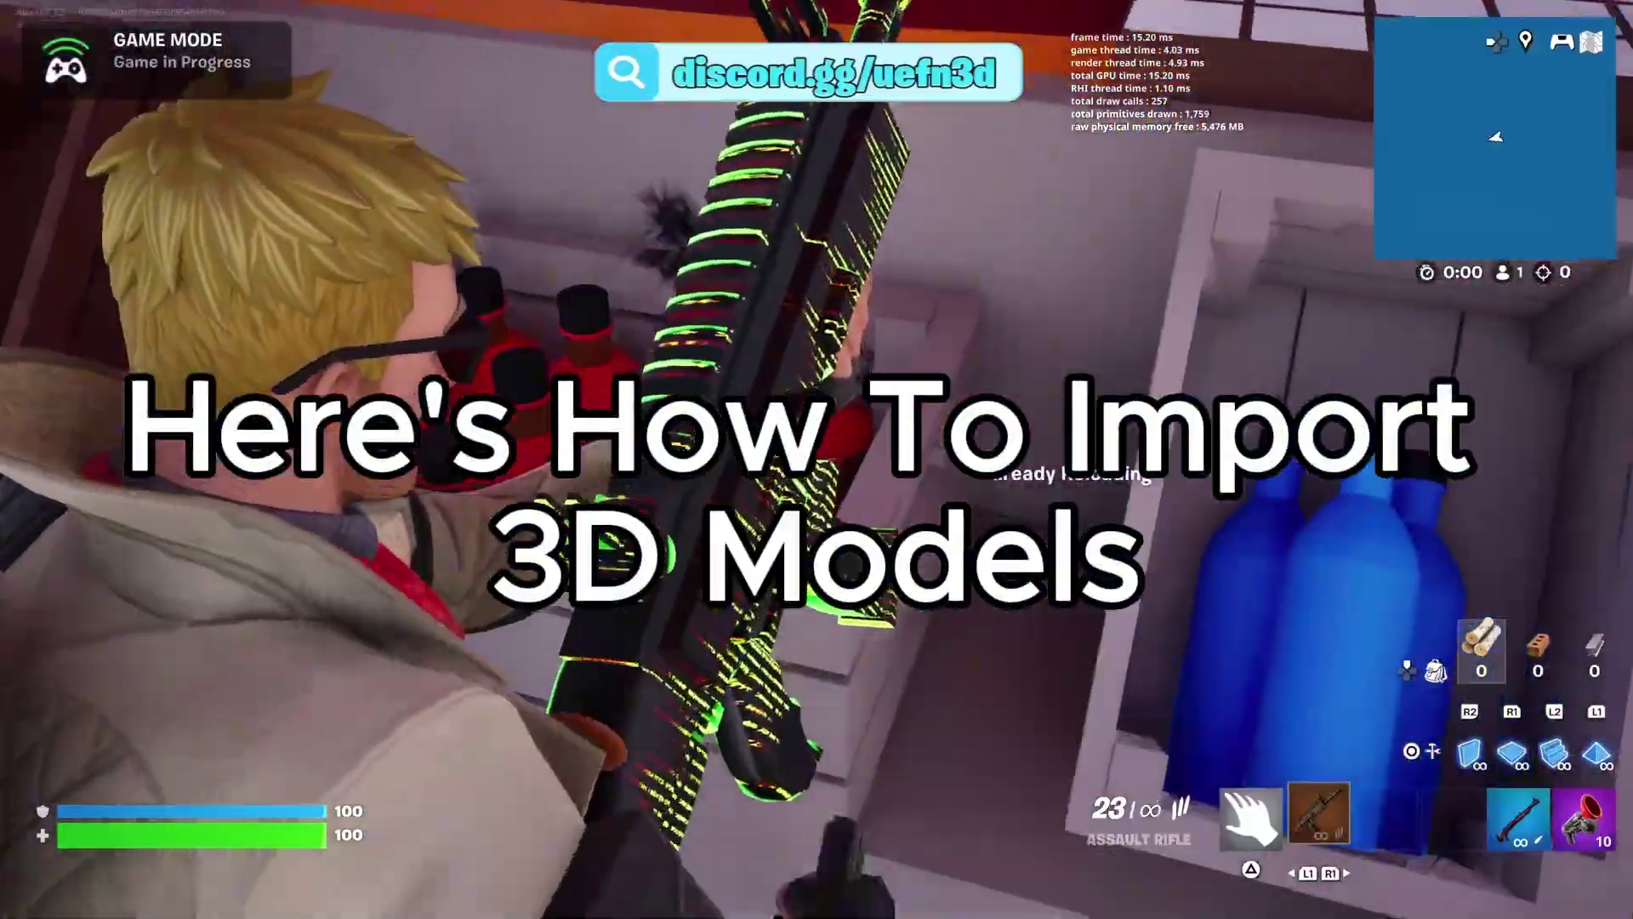
key("w")
key("5")
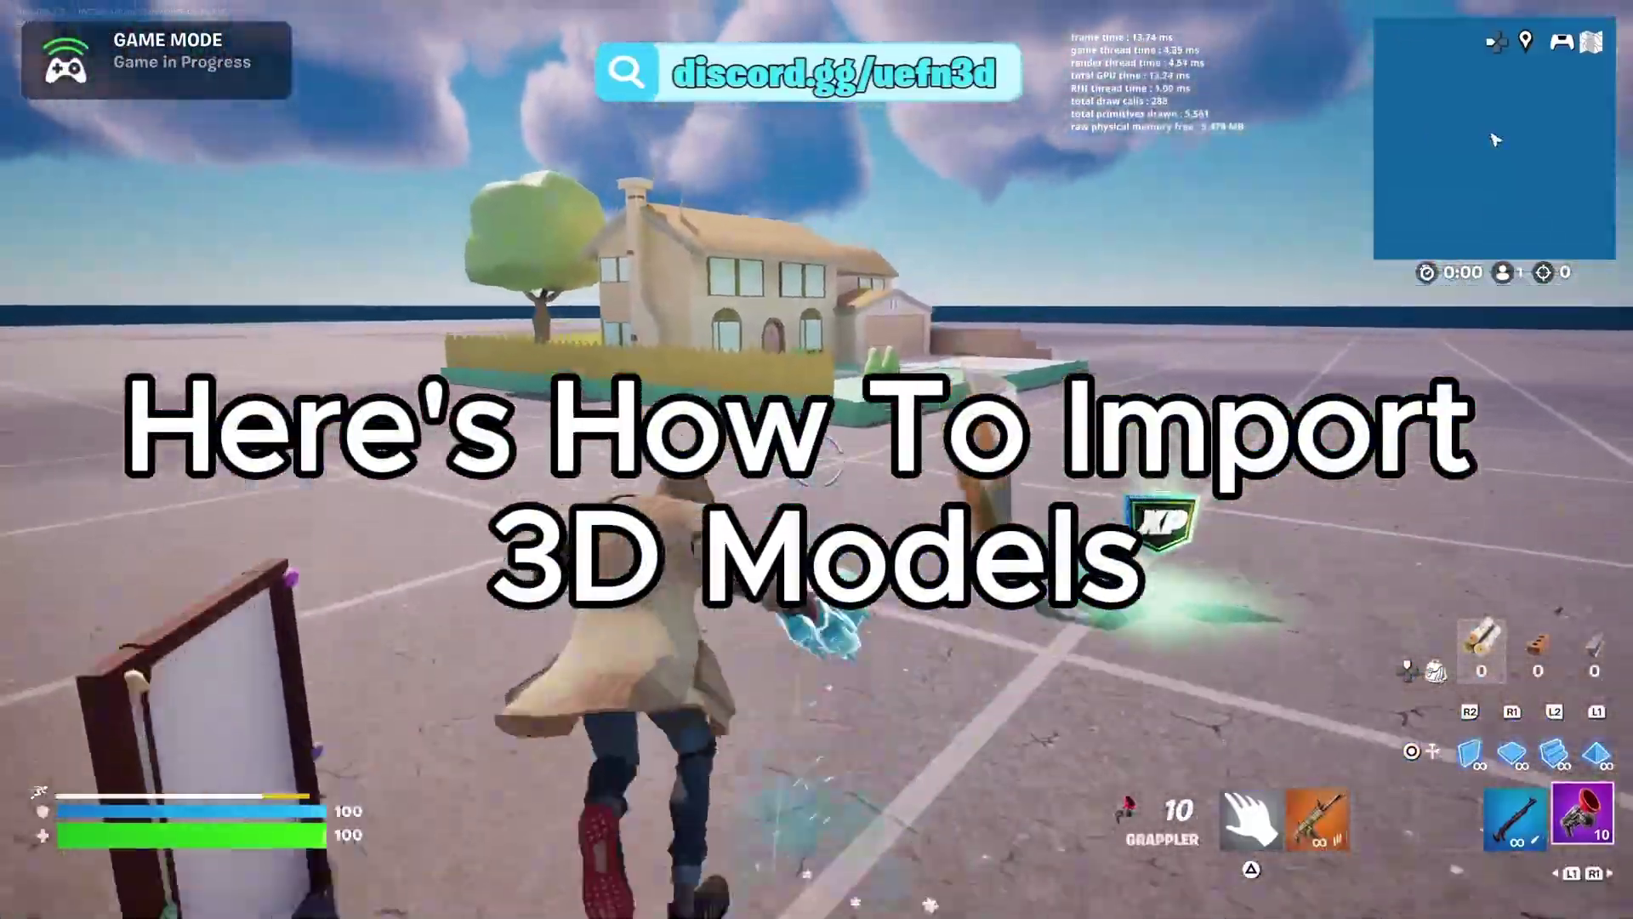
key("w")
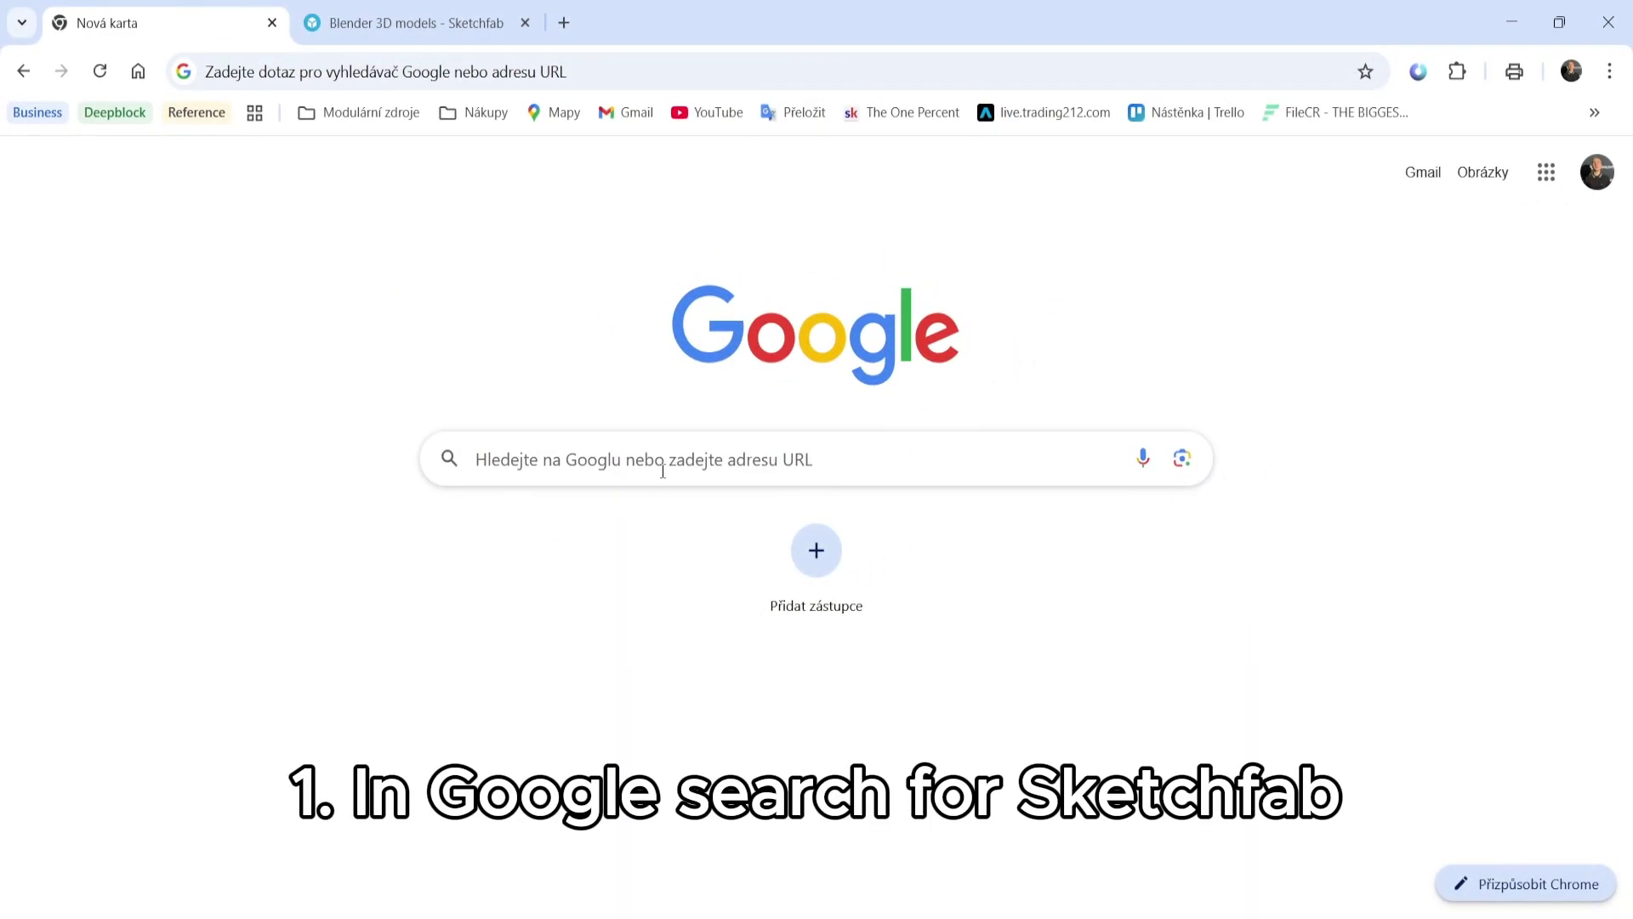
Step: Search Google for sketchfab and open the Sketchfab home page from the results
left_click(647, 460)
type("sk")
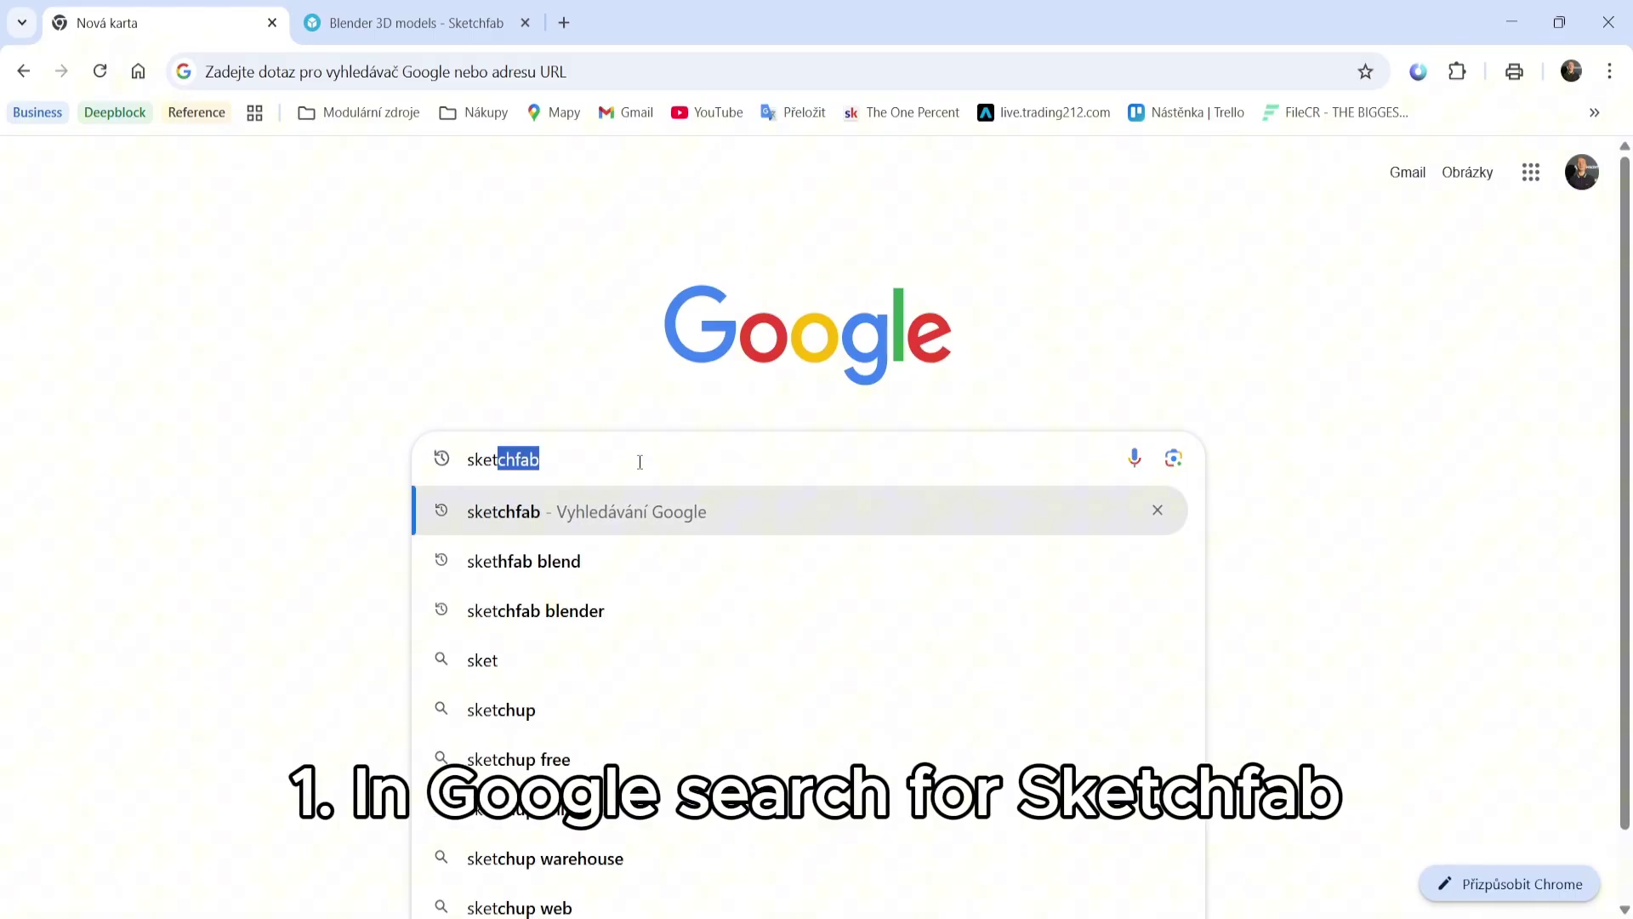
type("etchf")
key("Return")
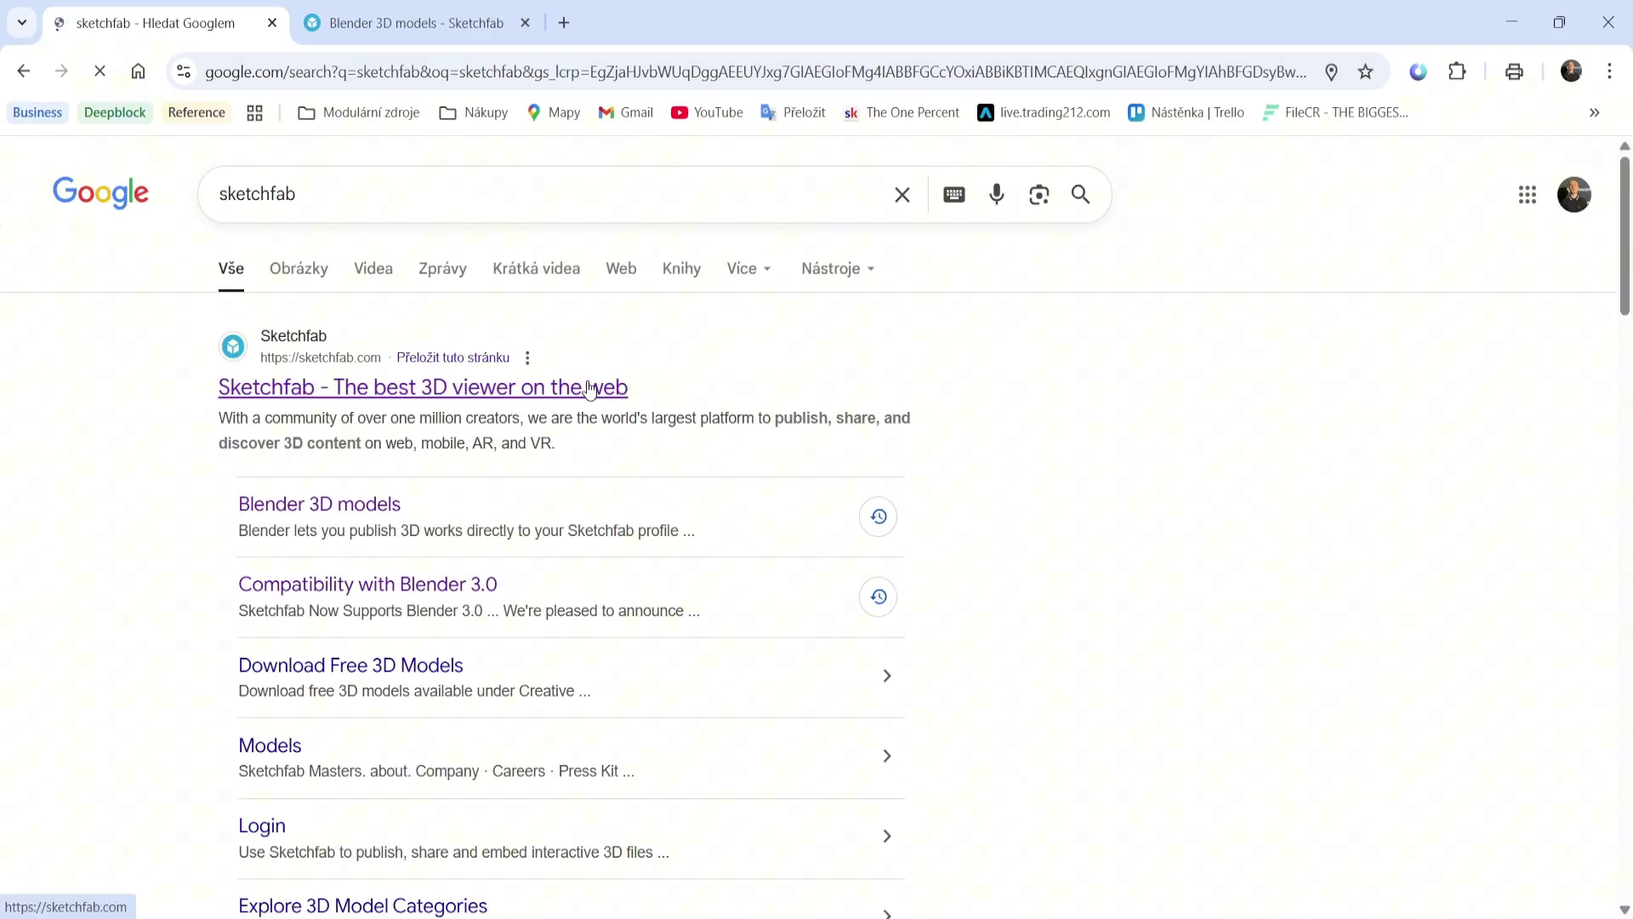
left_click(590, 389)
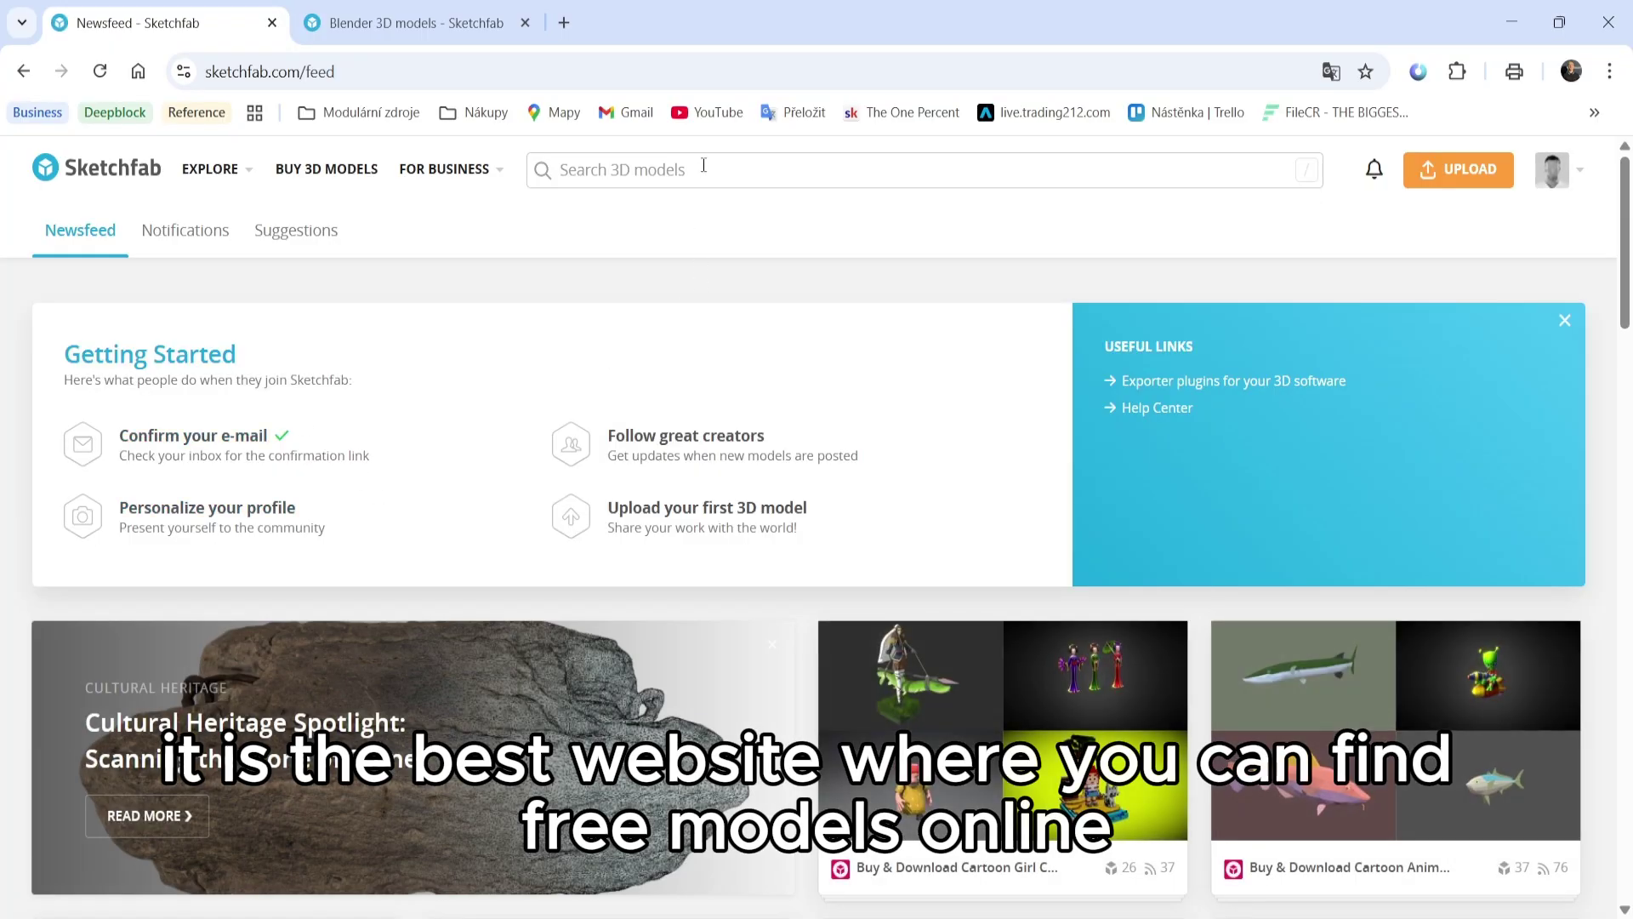
Step: Search Sketchfab for house models, restrict the results to downloadable ones, and browse them
left_click(704, 166)
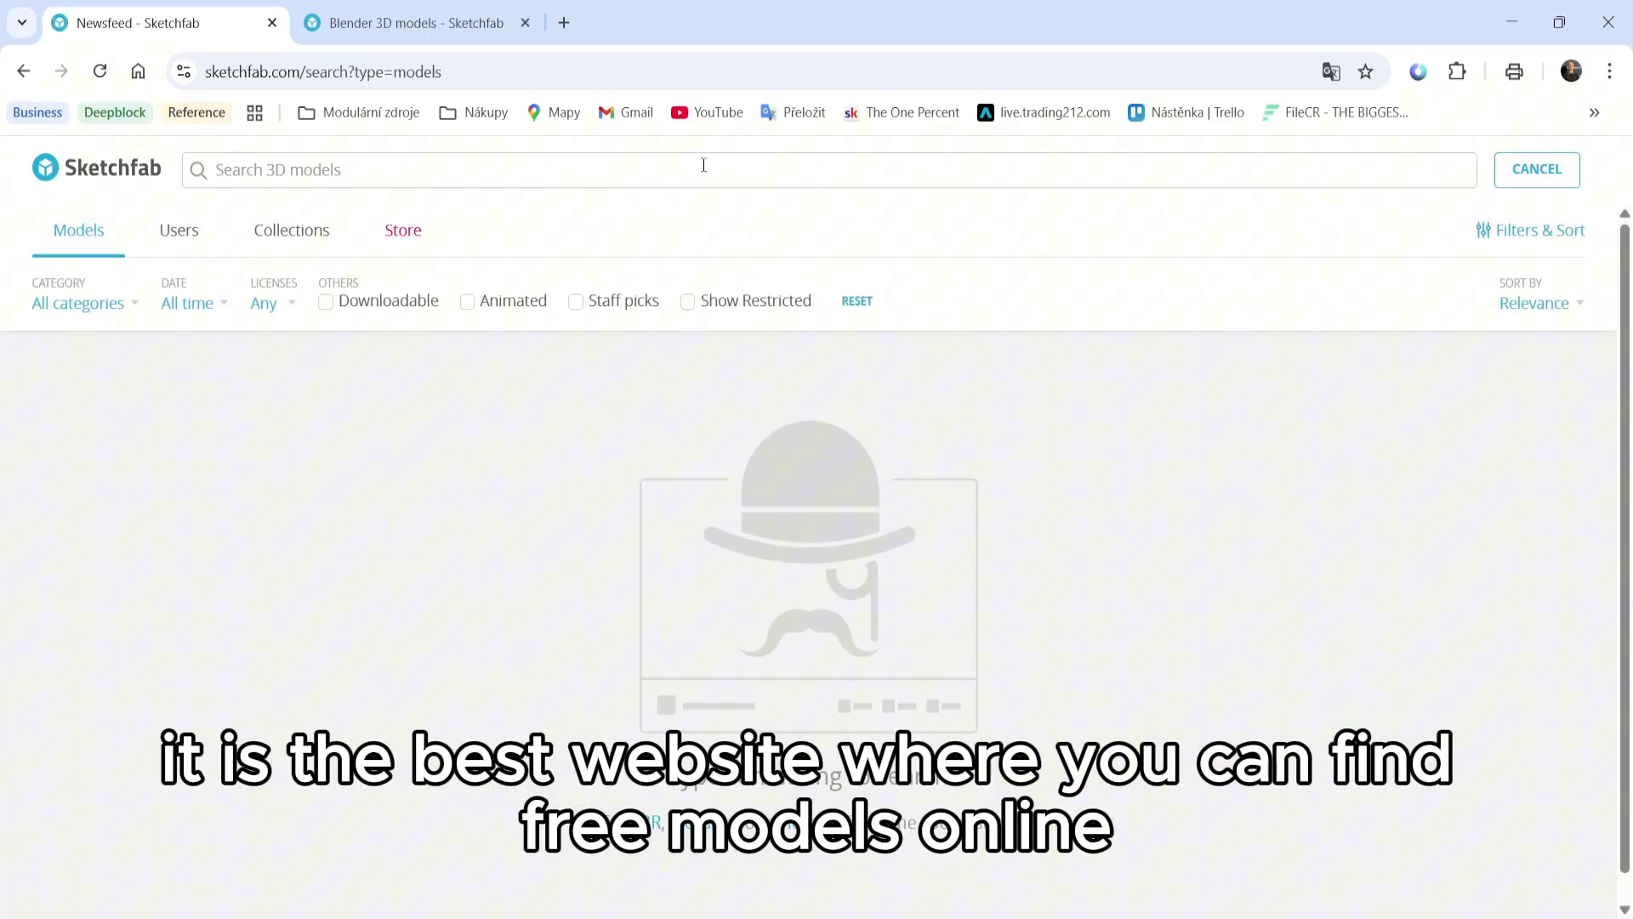
type("house")
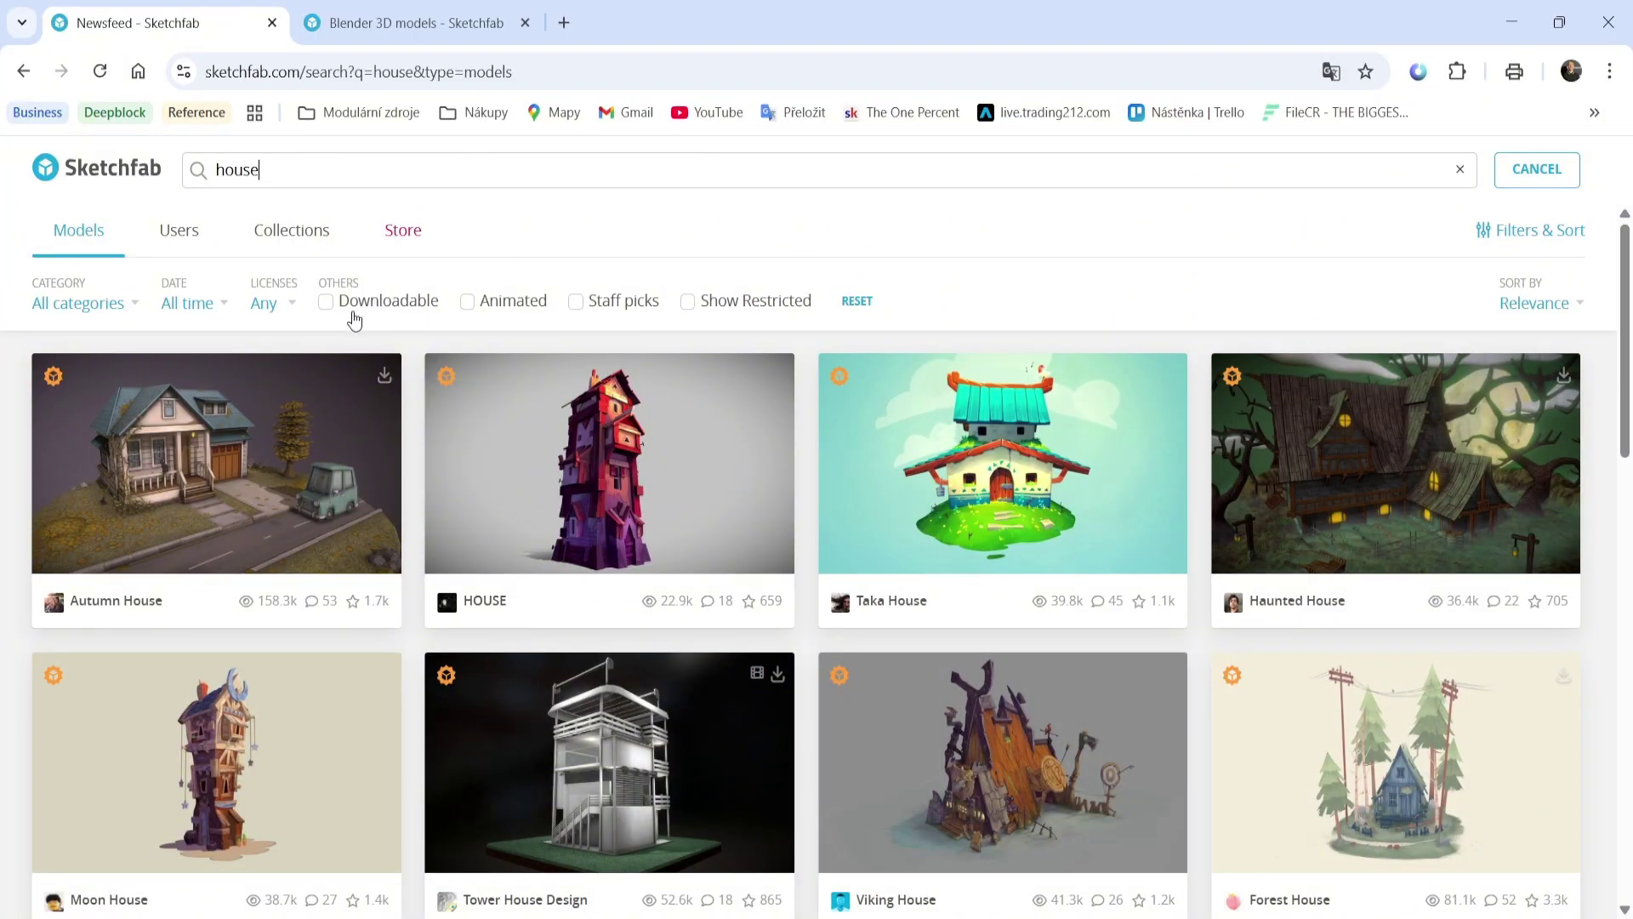
left_click(353, 313)
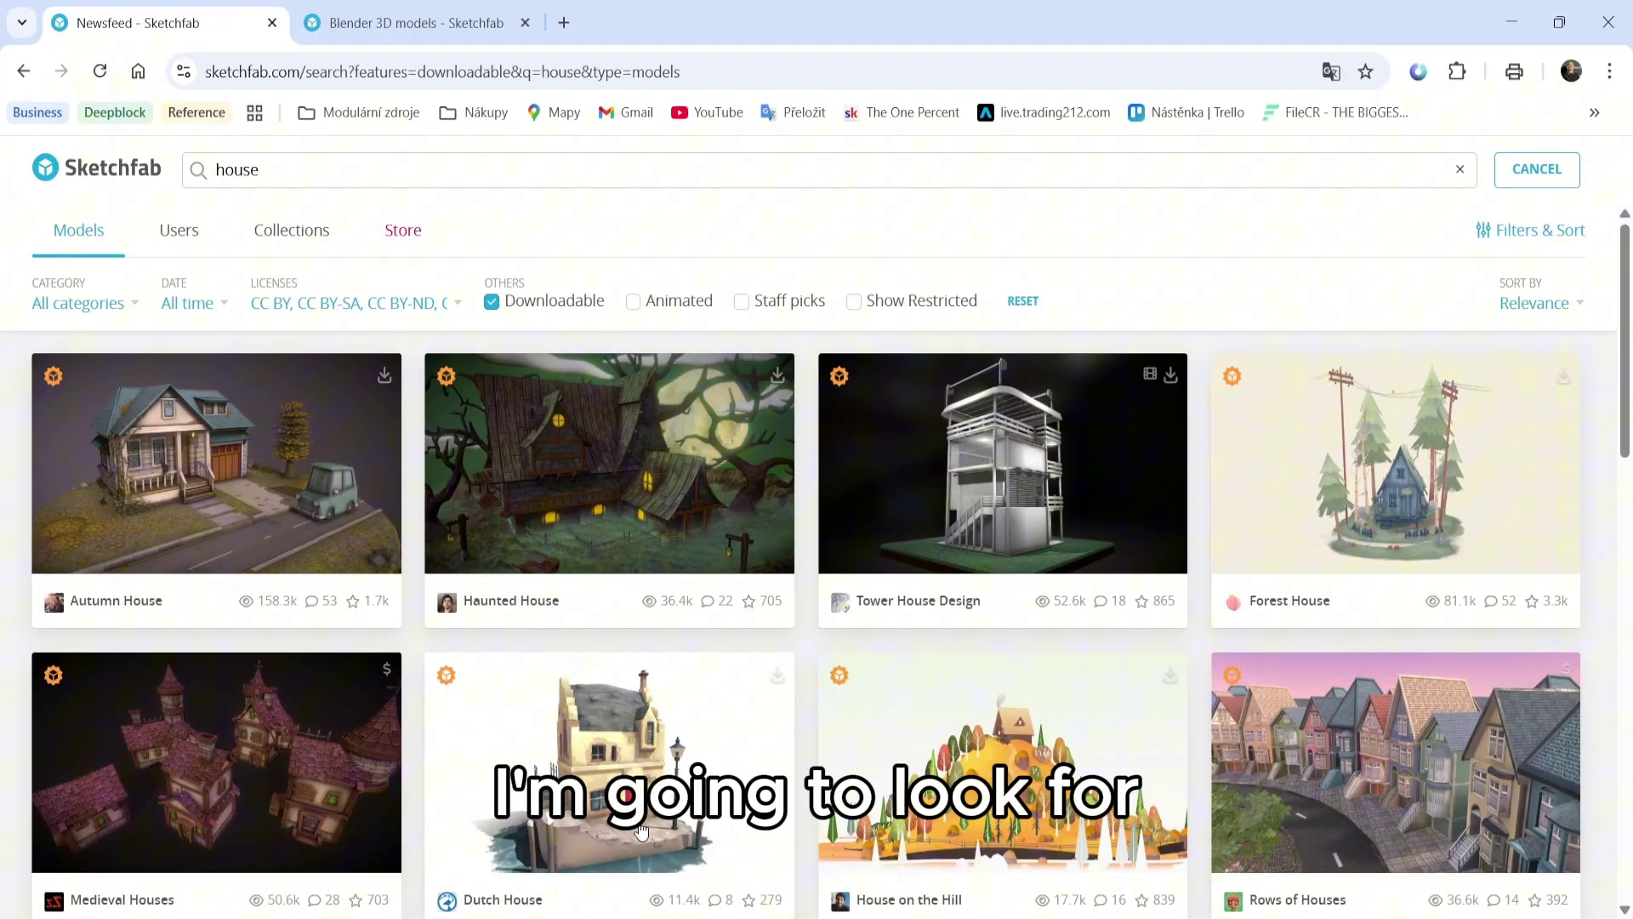
scroll(808, 562, "down", 10)
scroll(803, 538, "down", 7)
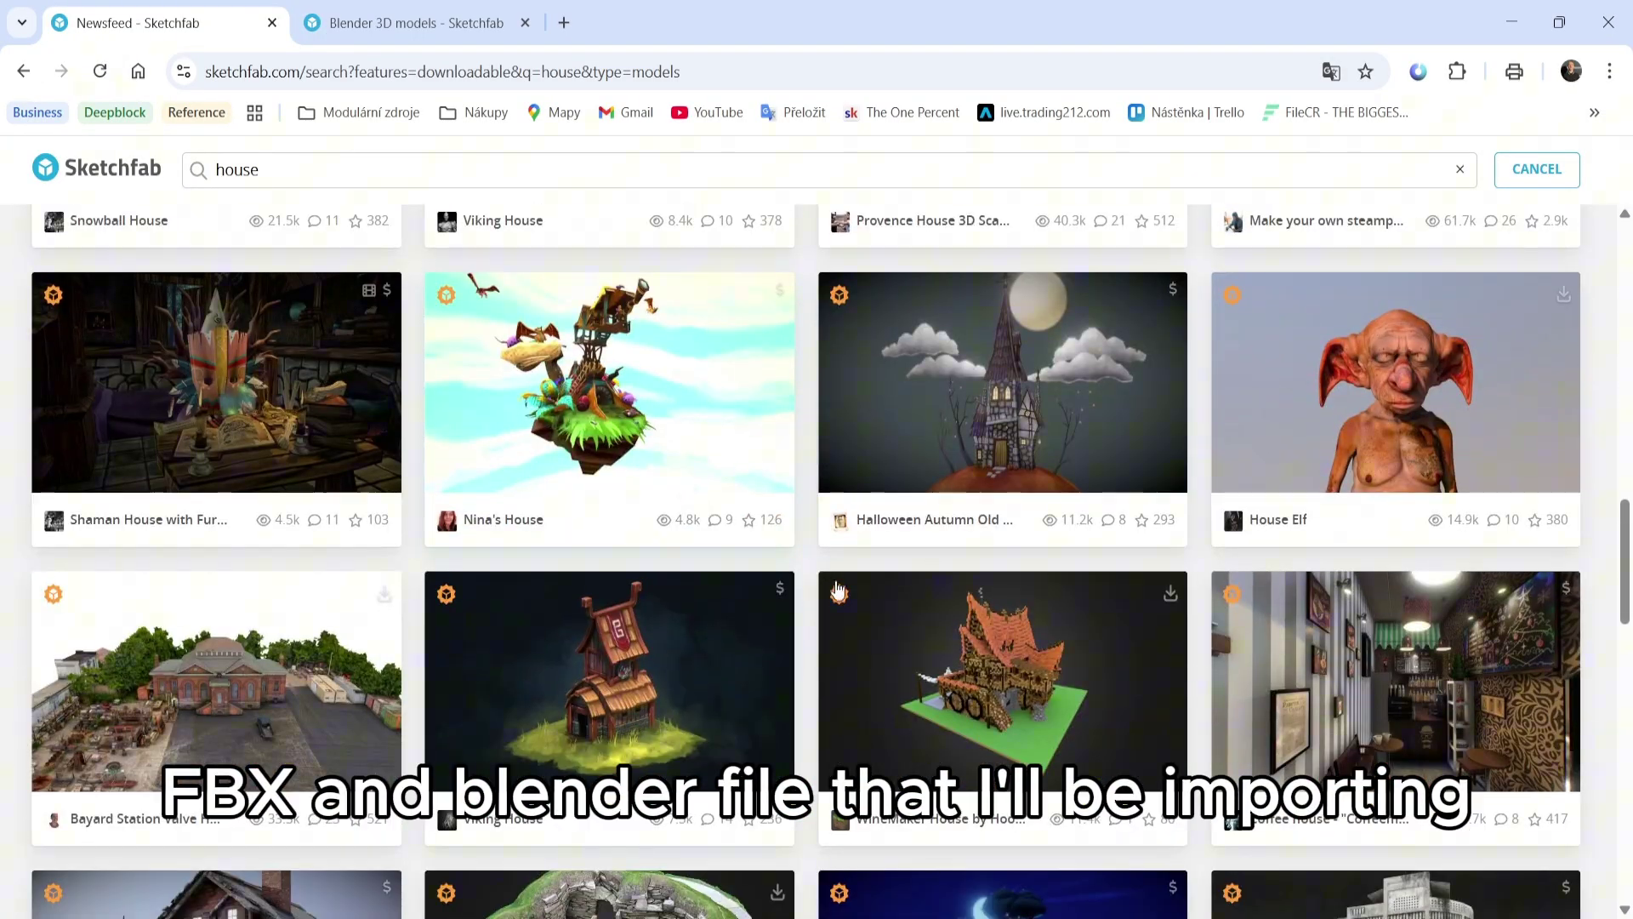
Step: Refine the model search to "house tag:blend" and browse the matching models
scroll(607, 277, "up", 20)
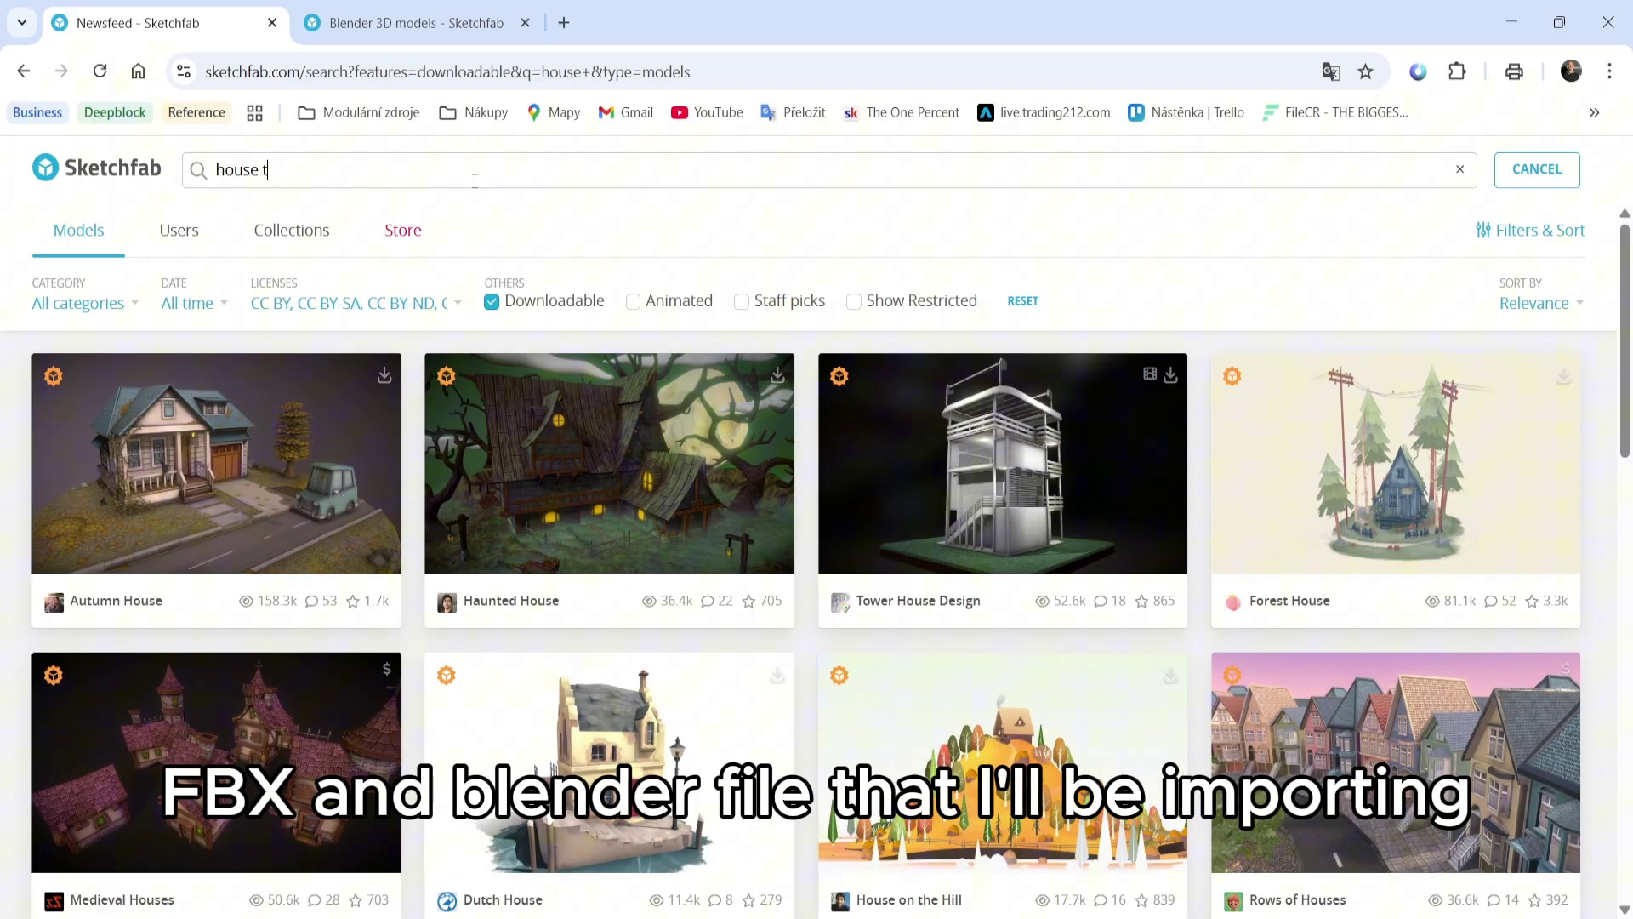
type("tag:blend")
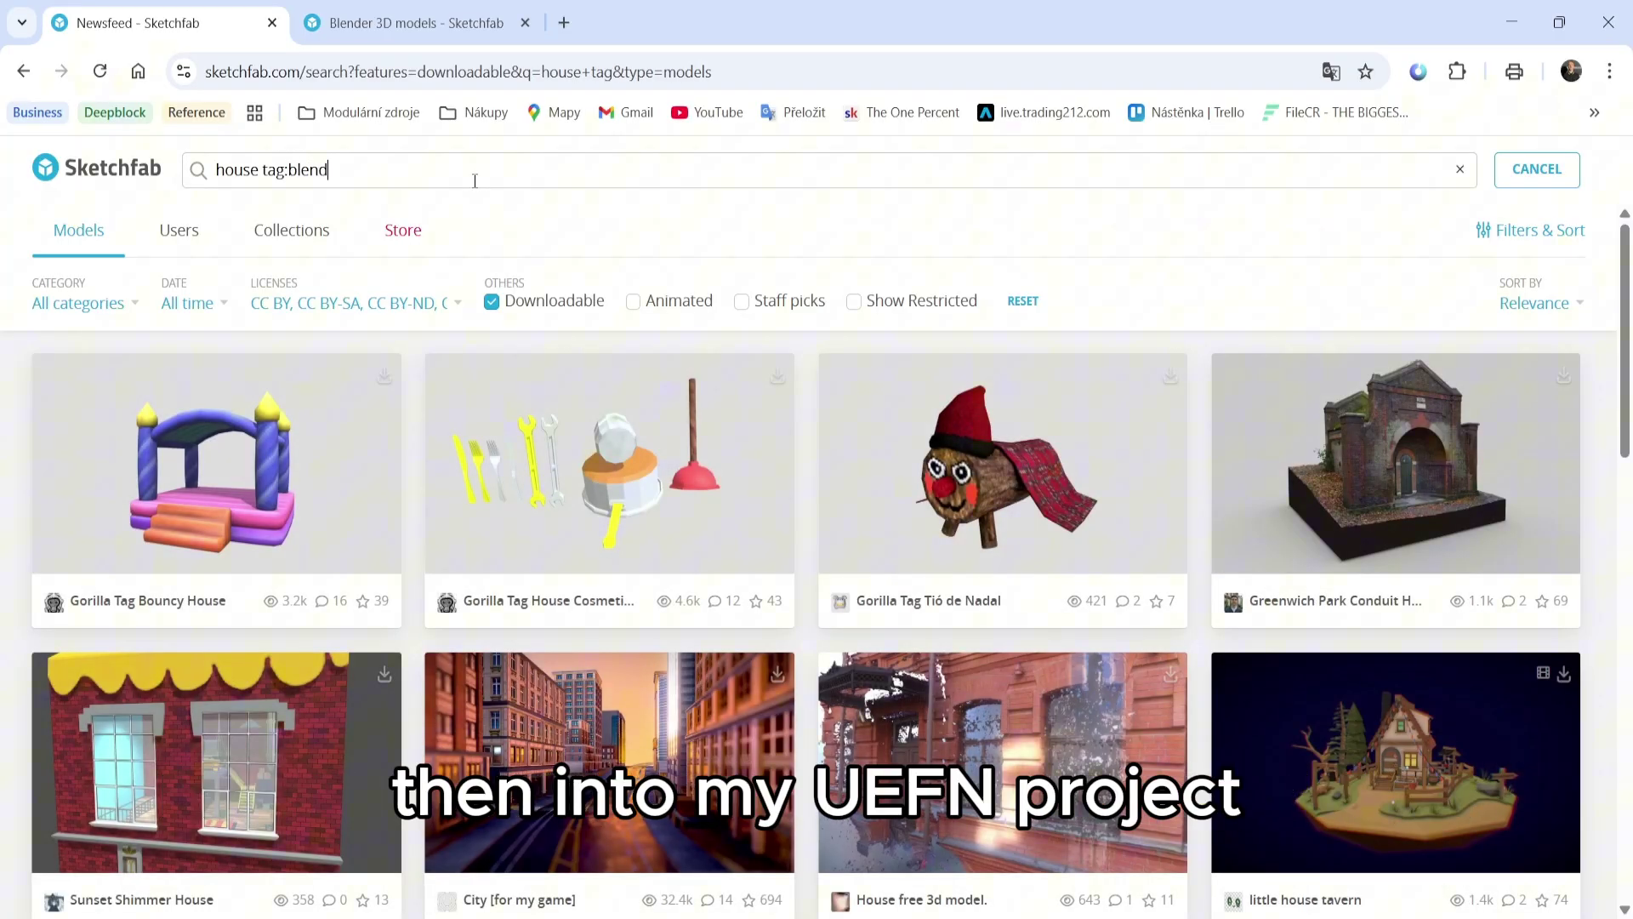
scroll(754, 421, "down", 1)
scroll(754, 421, "down", 15)
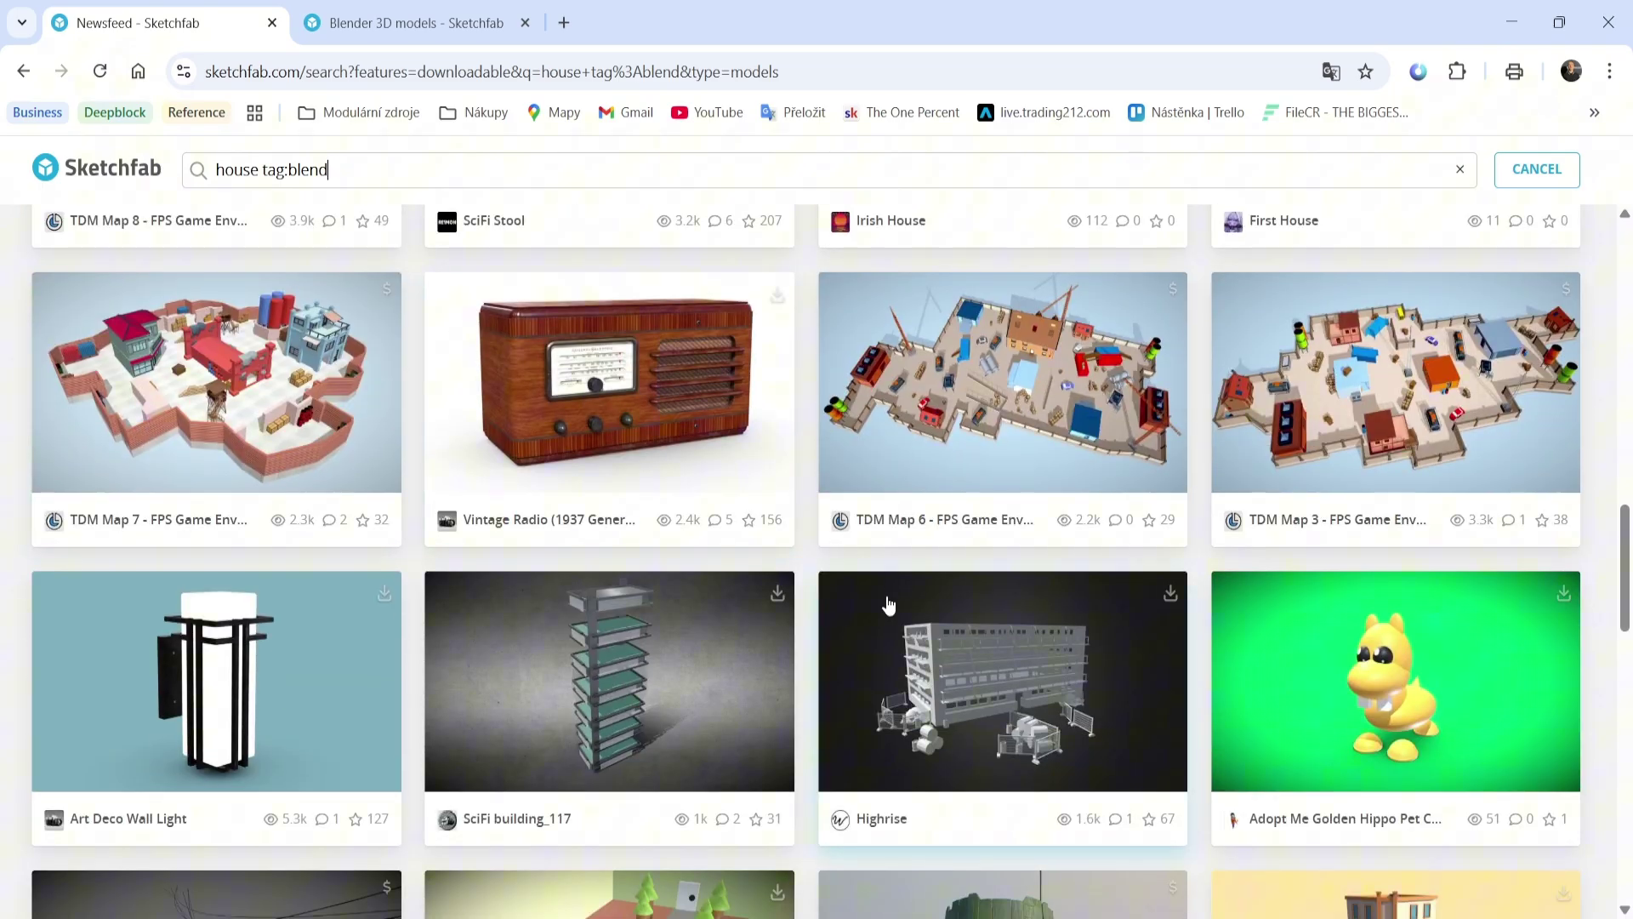
scroll(888, 604, "down", 6)
scroll(487, 617, "up", 20)
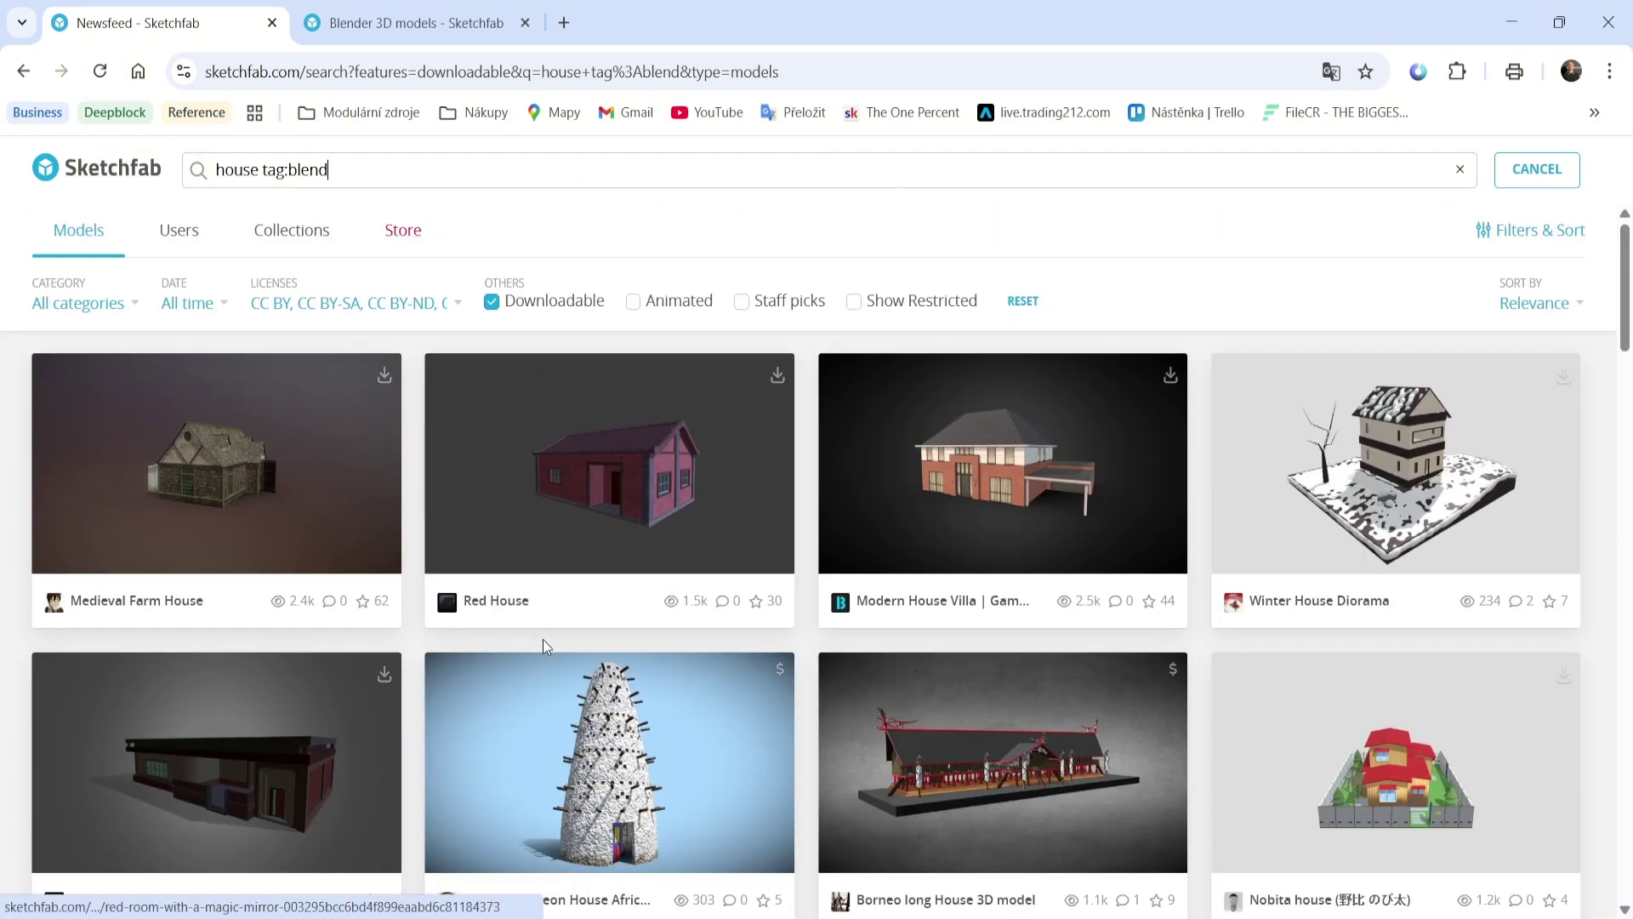
Step: Open the Medieval Farm House model, review its available download formats, and return to the search results
left_click(265, 511)
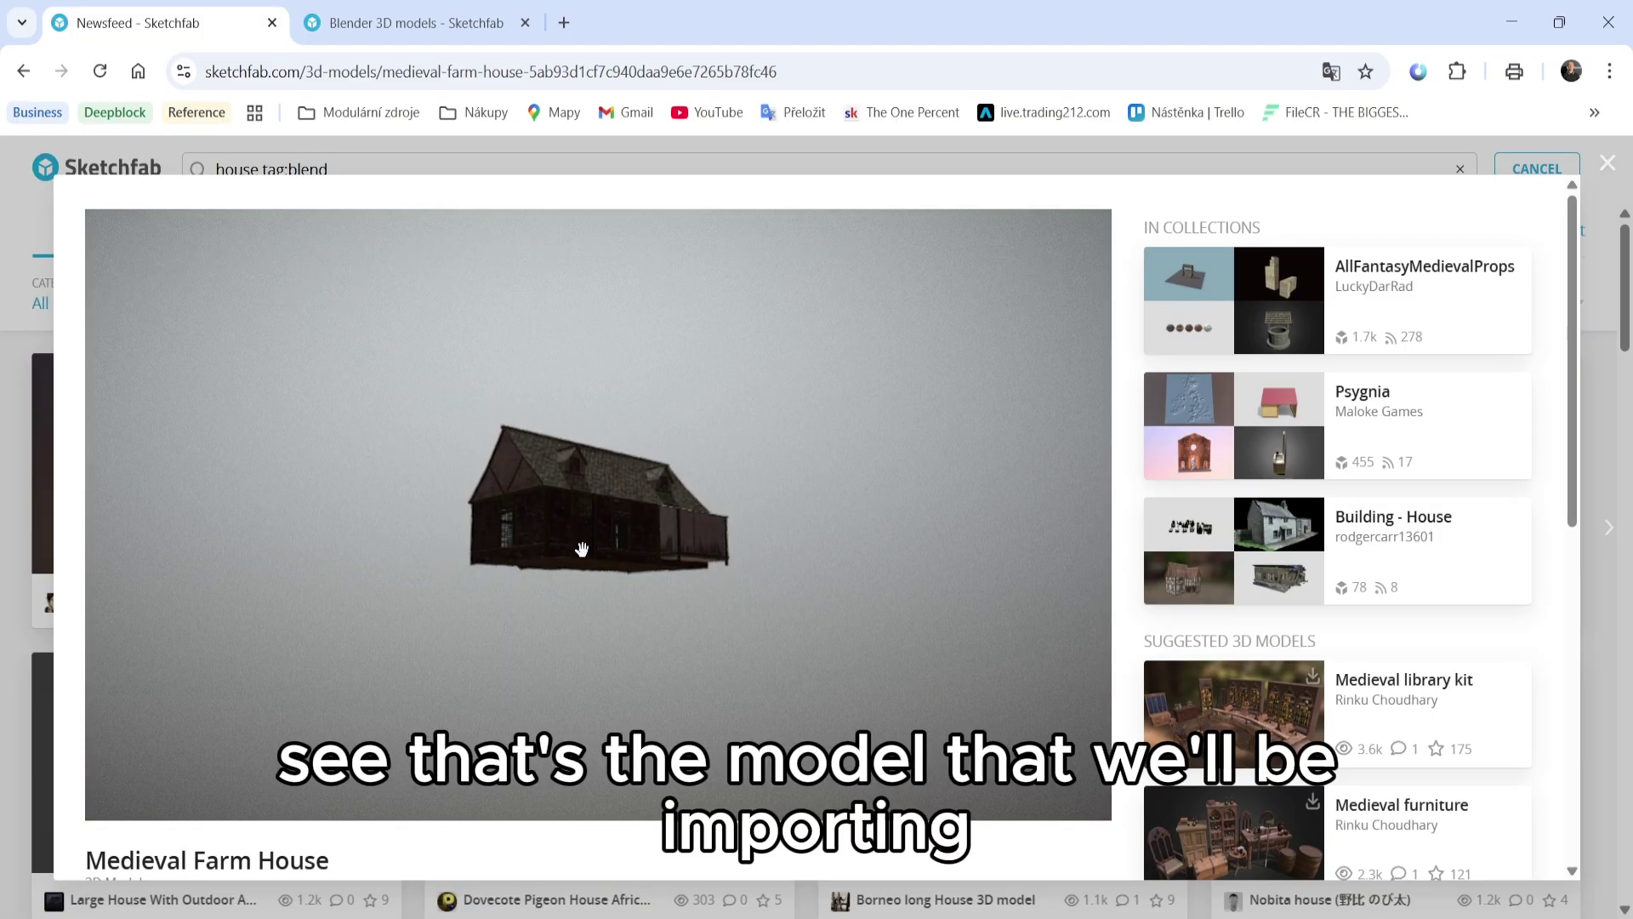
scroll(729, 861, "down", 4)
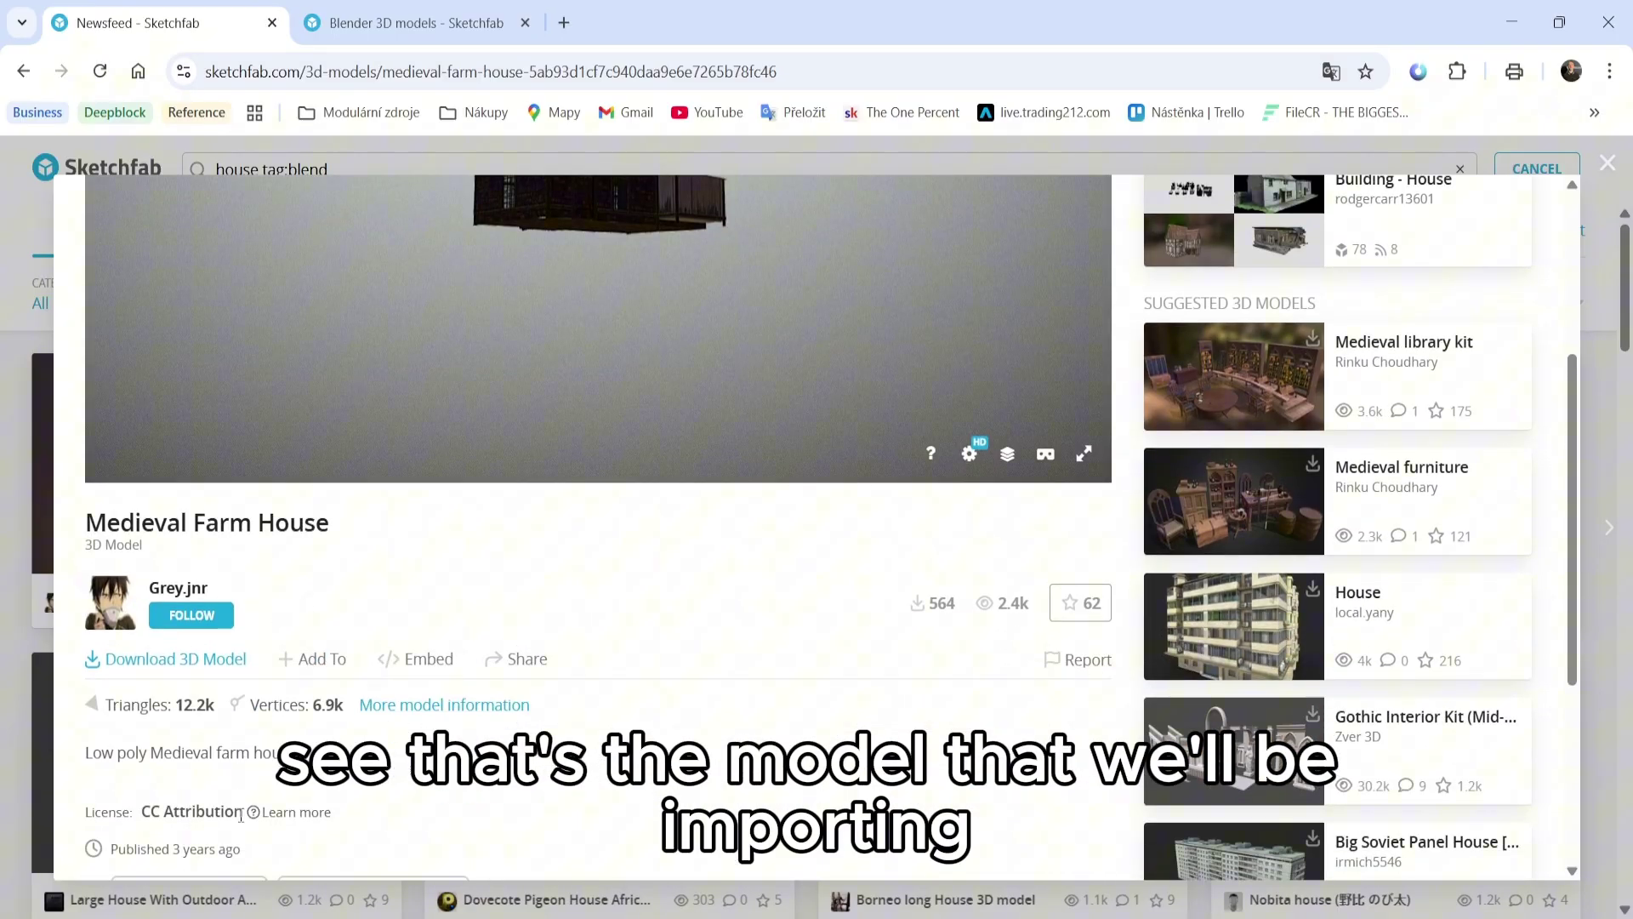
left_click(160, 659)
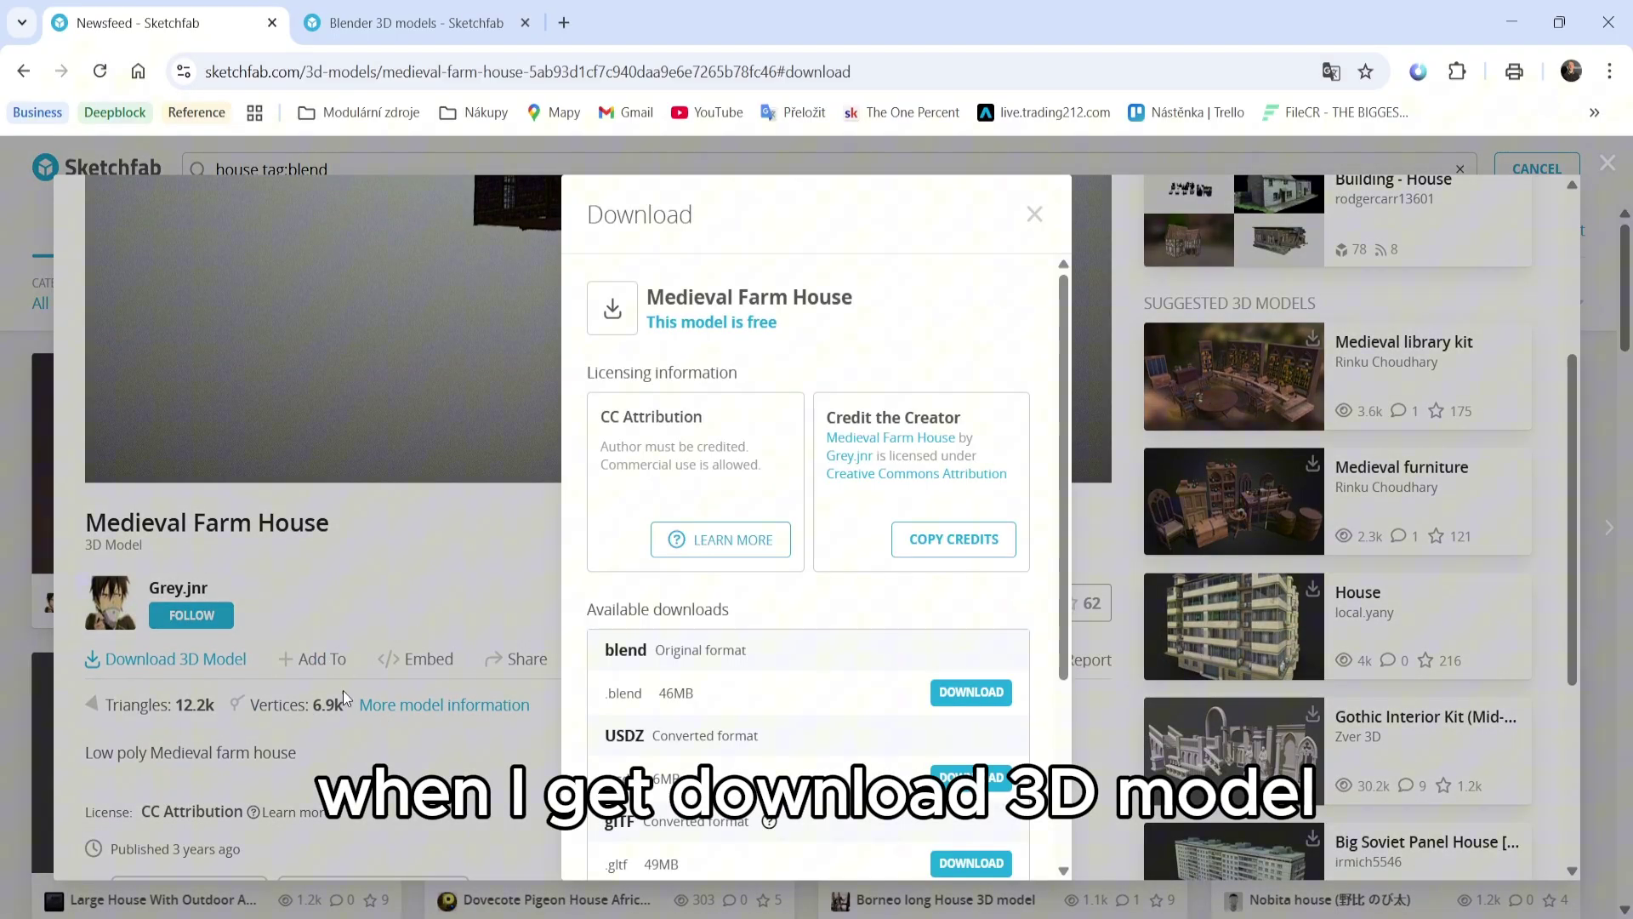
scroll(616, 434, "down", 3)
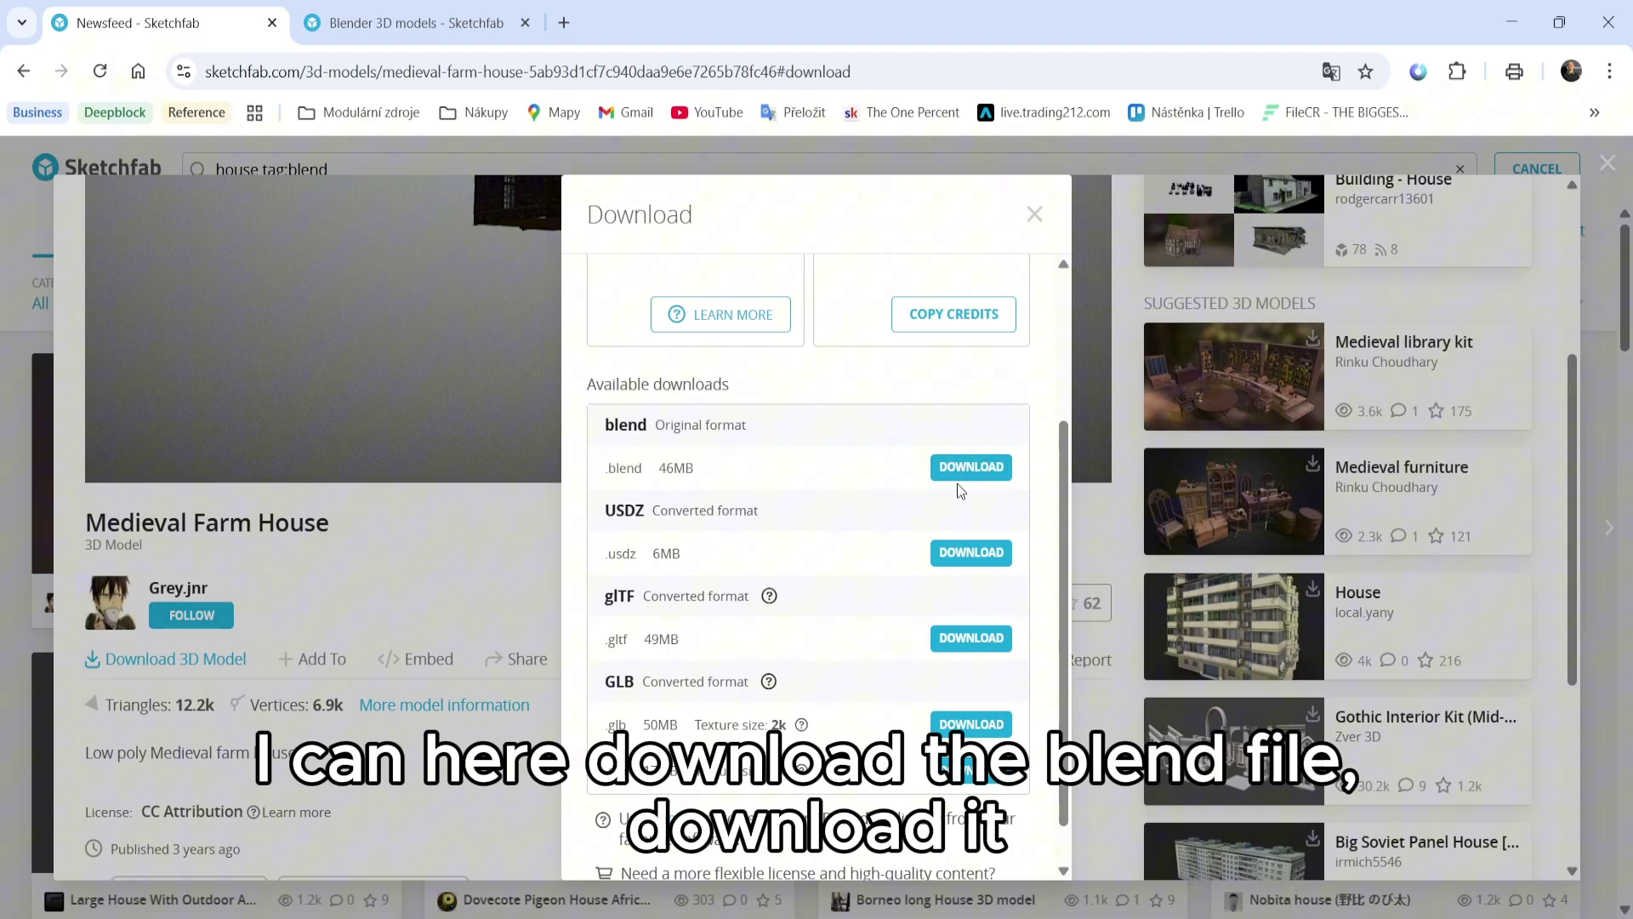
left_click(1034, 215)
scroll(1533, 208, "up", 4)
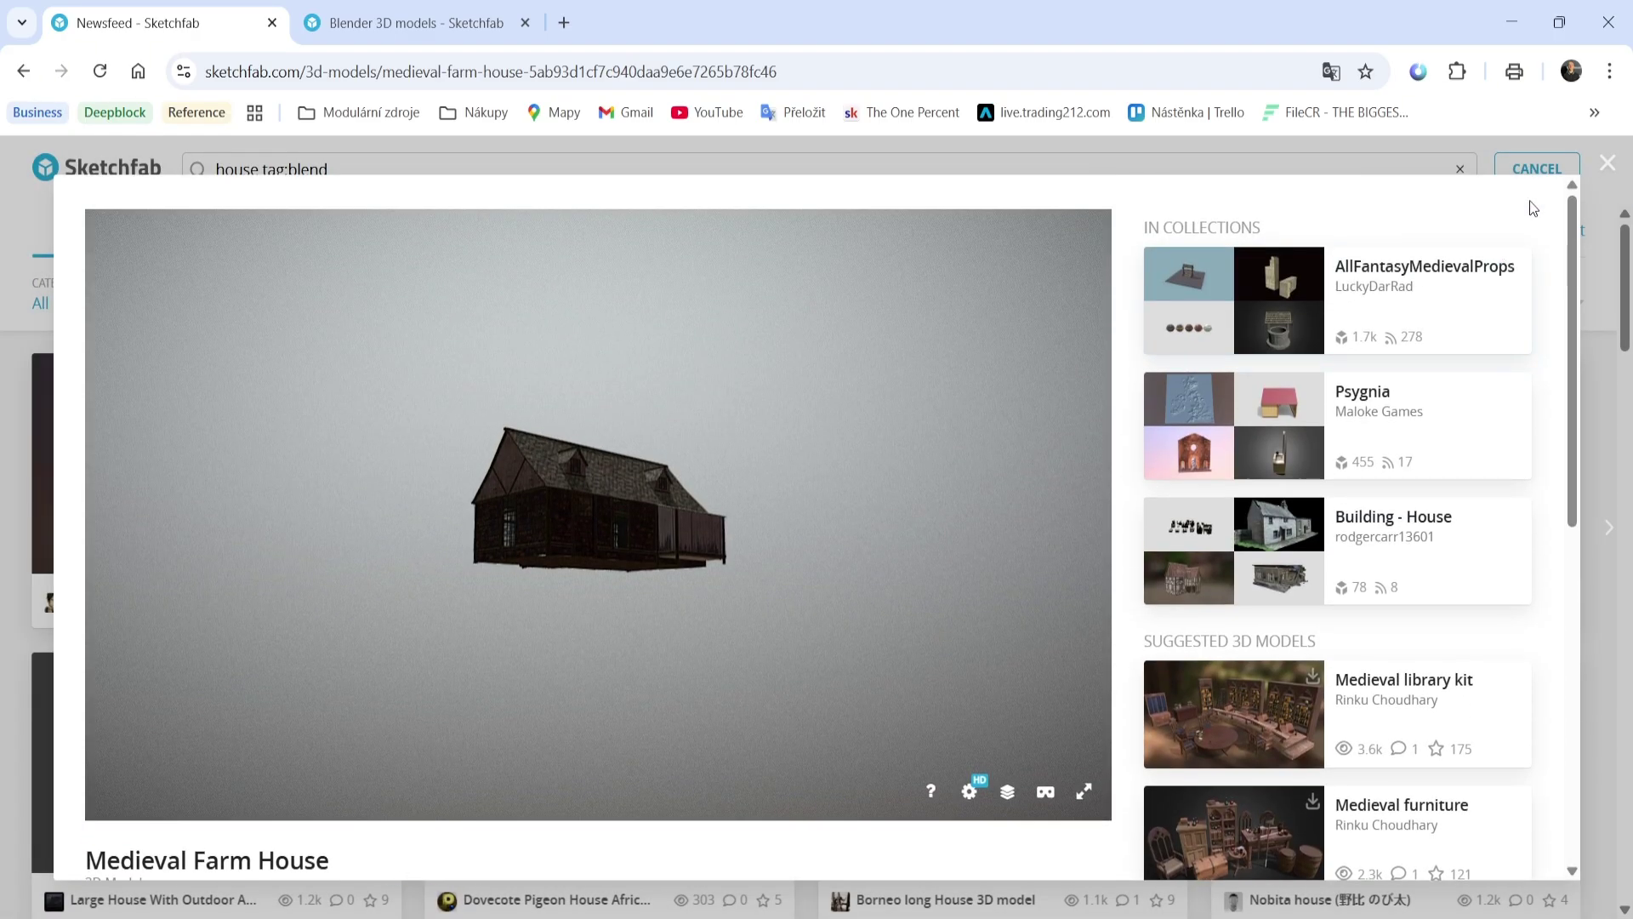
left_click(1603, 164)
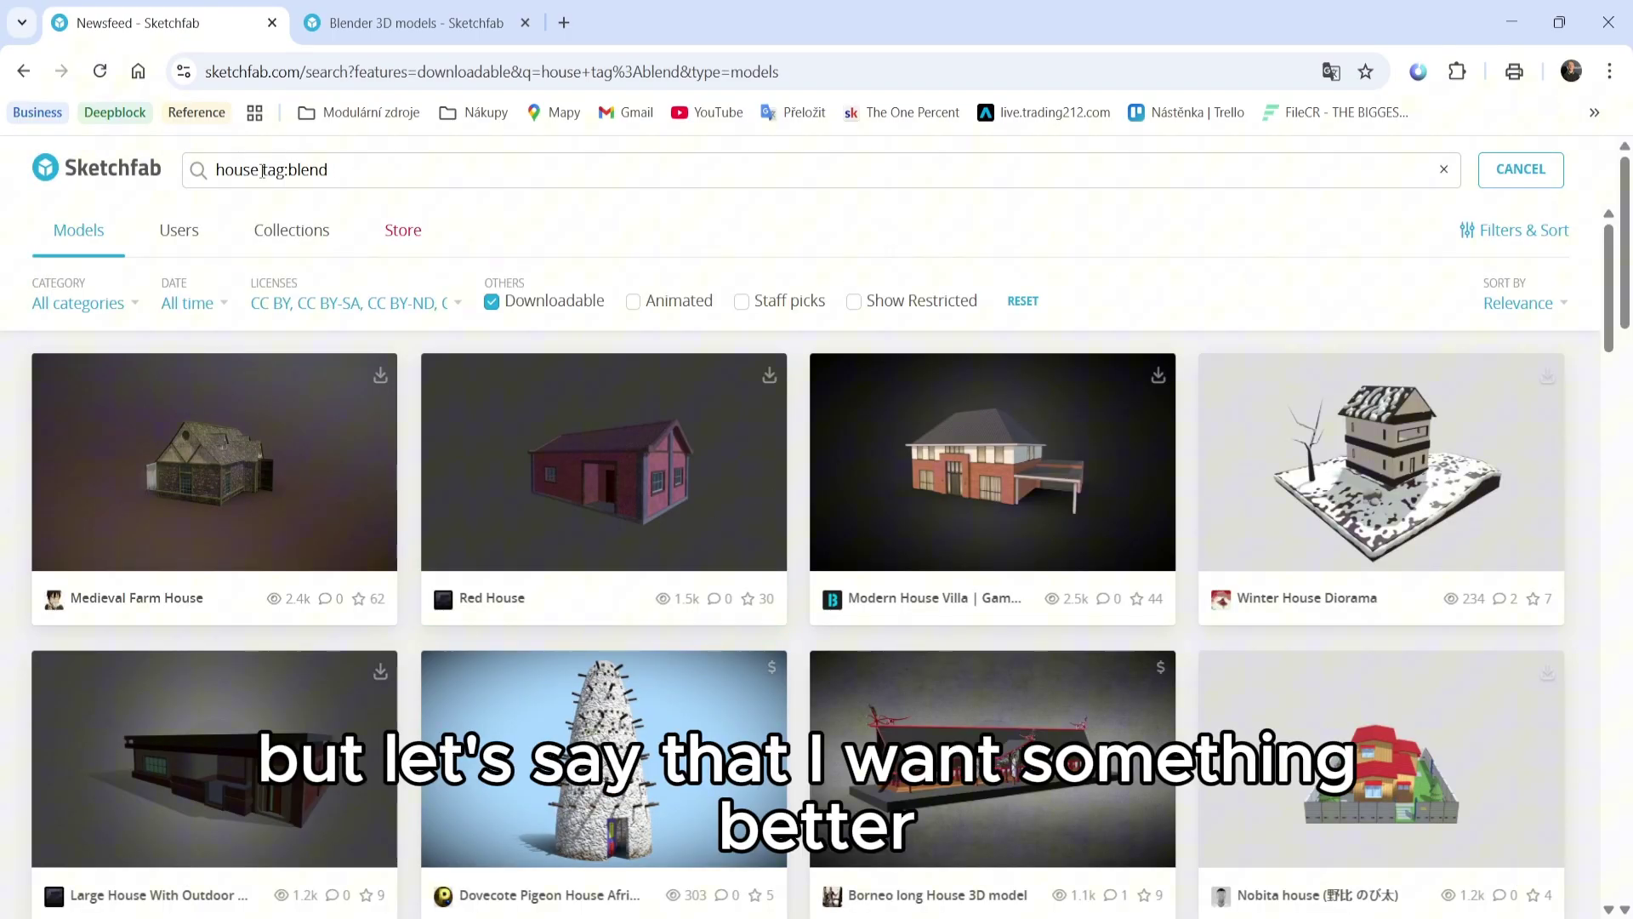
Step: Change the search to "market tag:blend" and open the Spice stall model
type("rket")
key("Return")
left_click(600, 447)
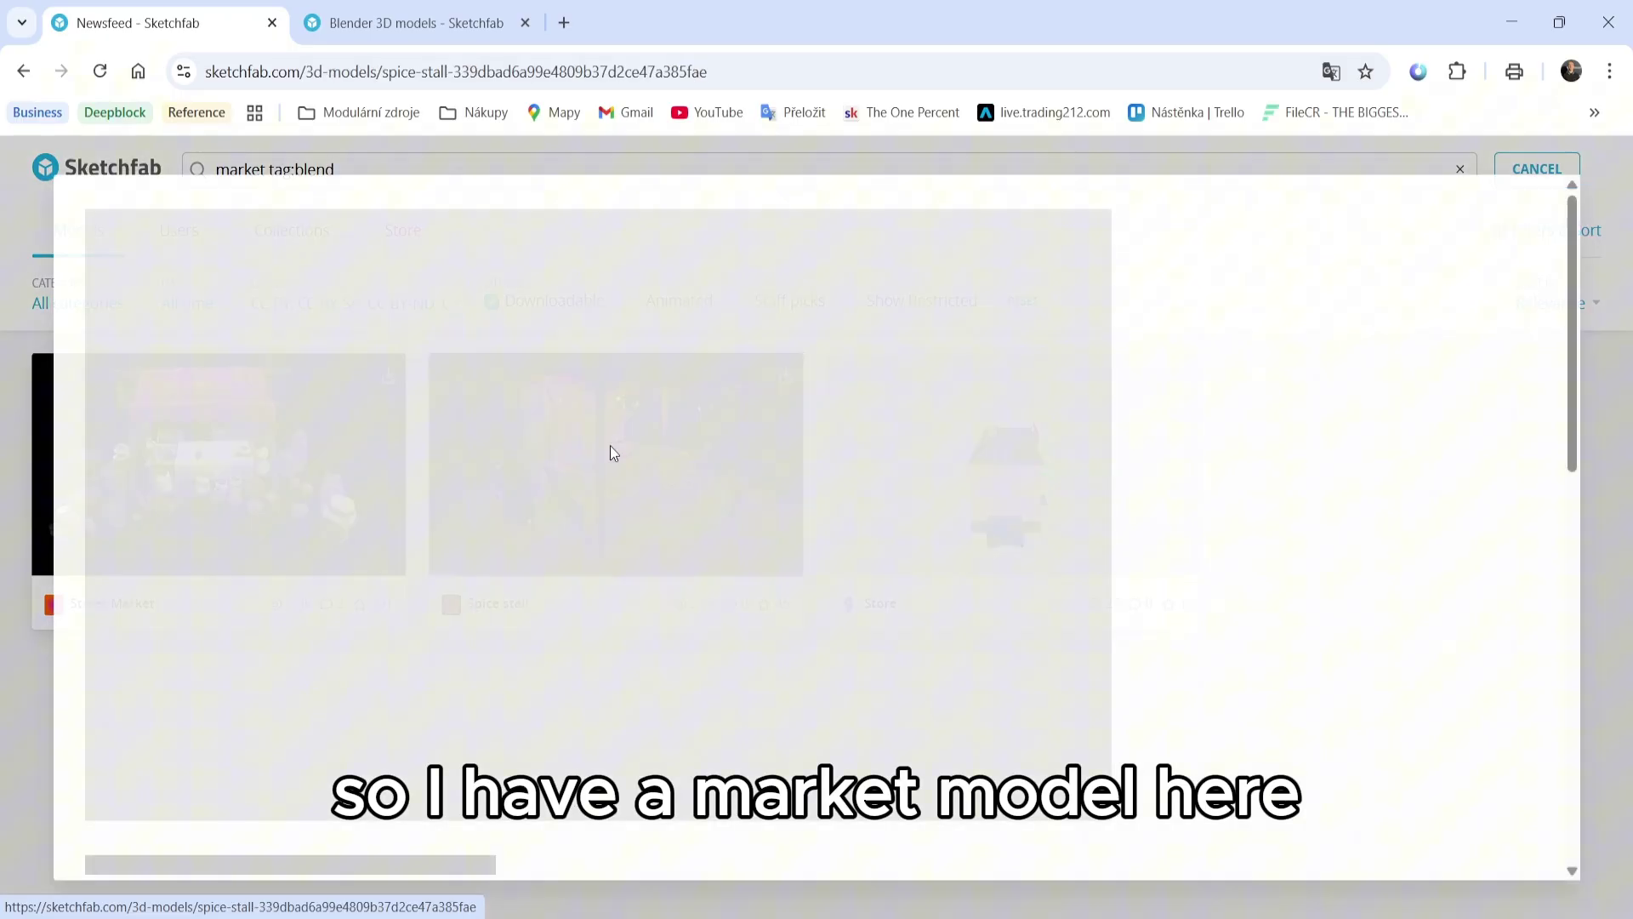
Step: Check the Spice stall model's download options for the original blend file, then close the model's page
scroll(443, 561, "down", 3)
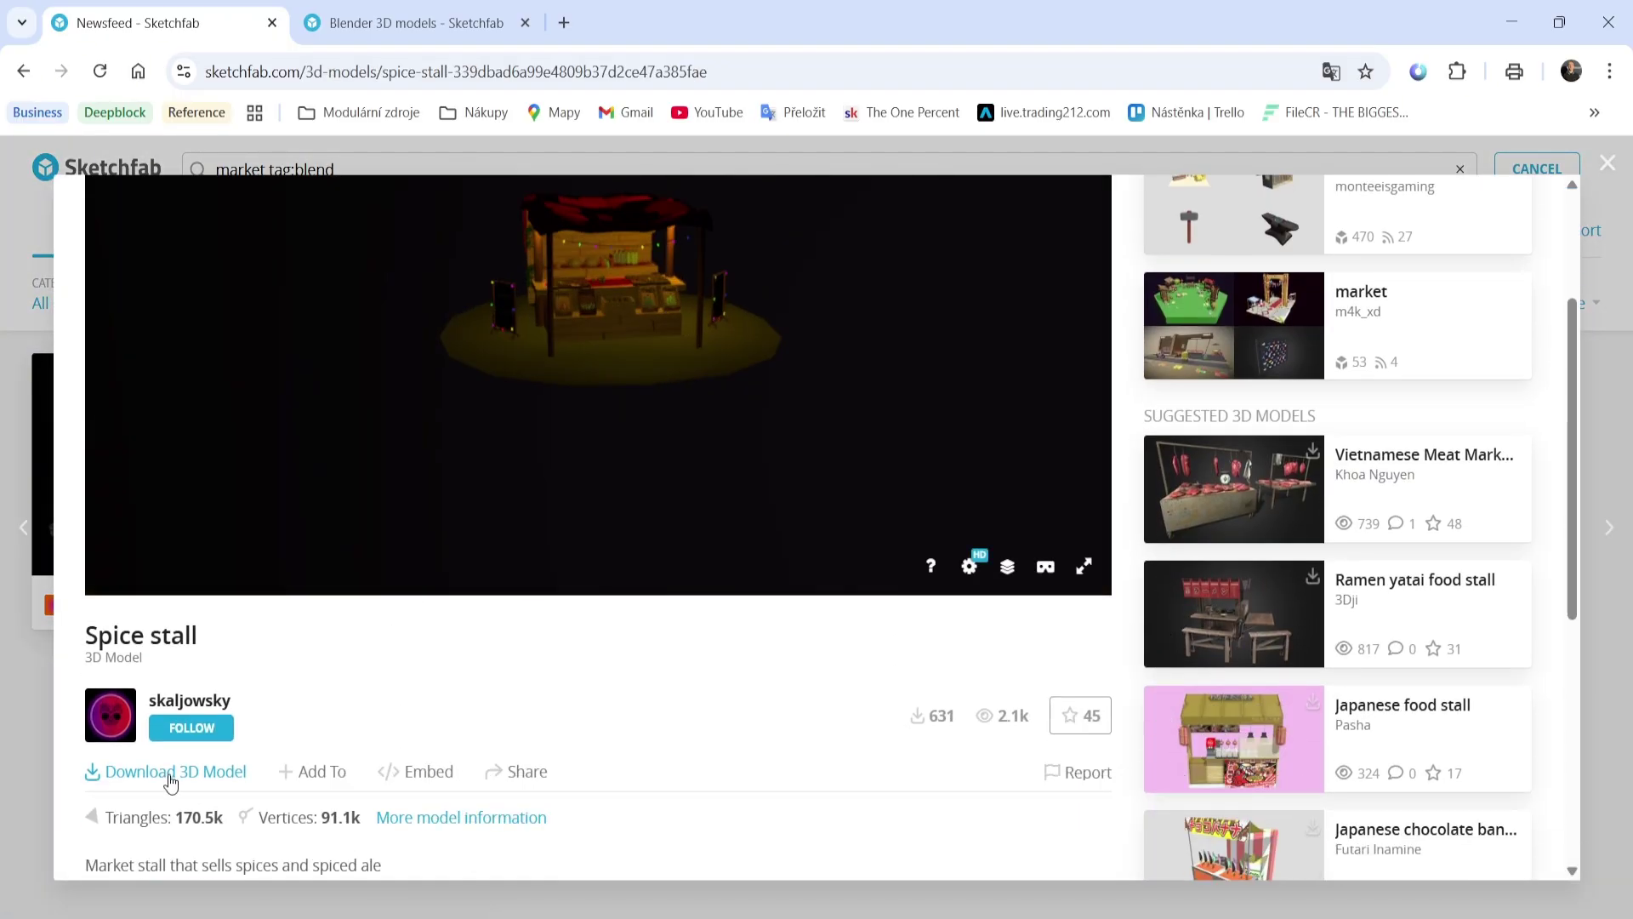
left_click(178, 772)
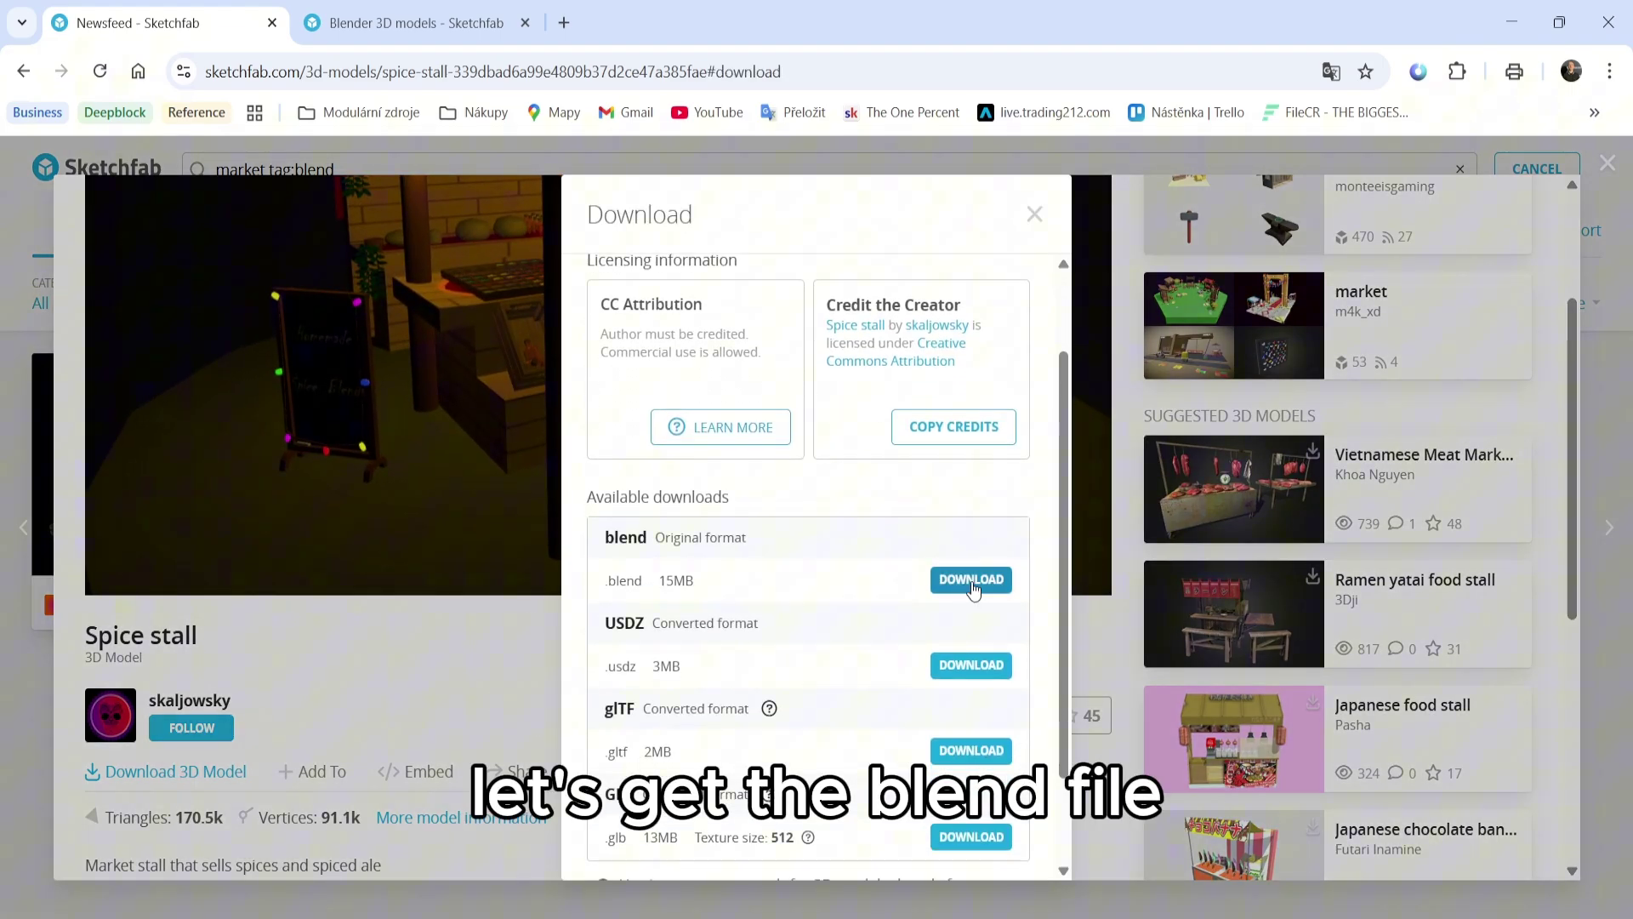
left_click(1034, 215)
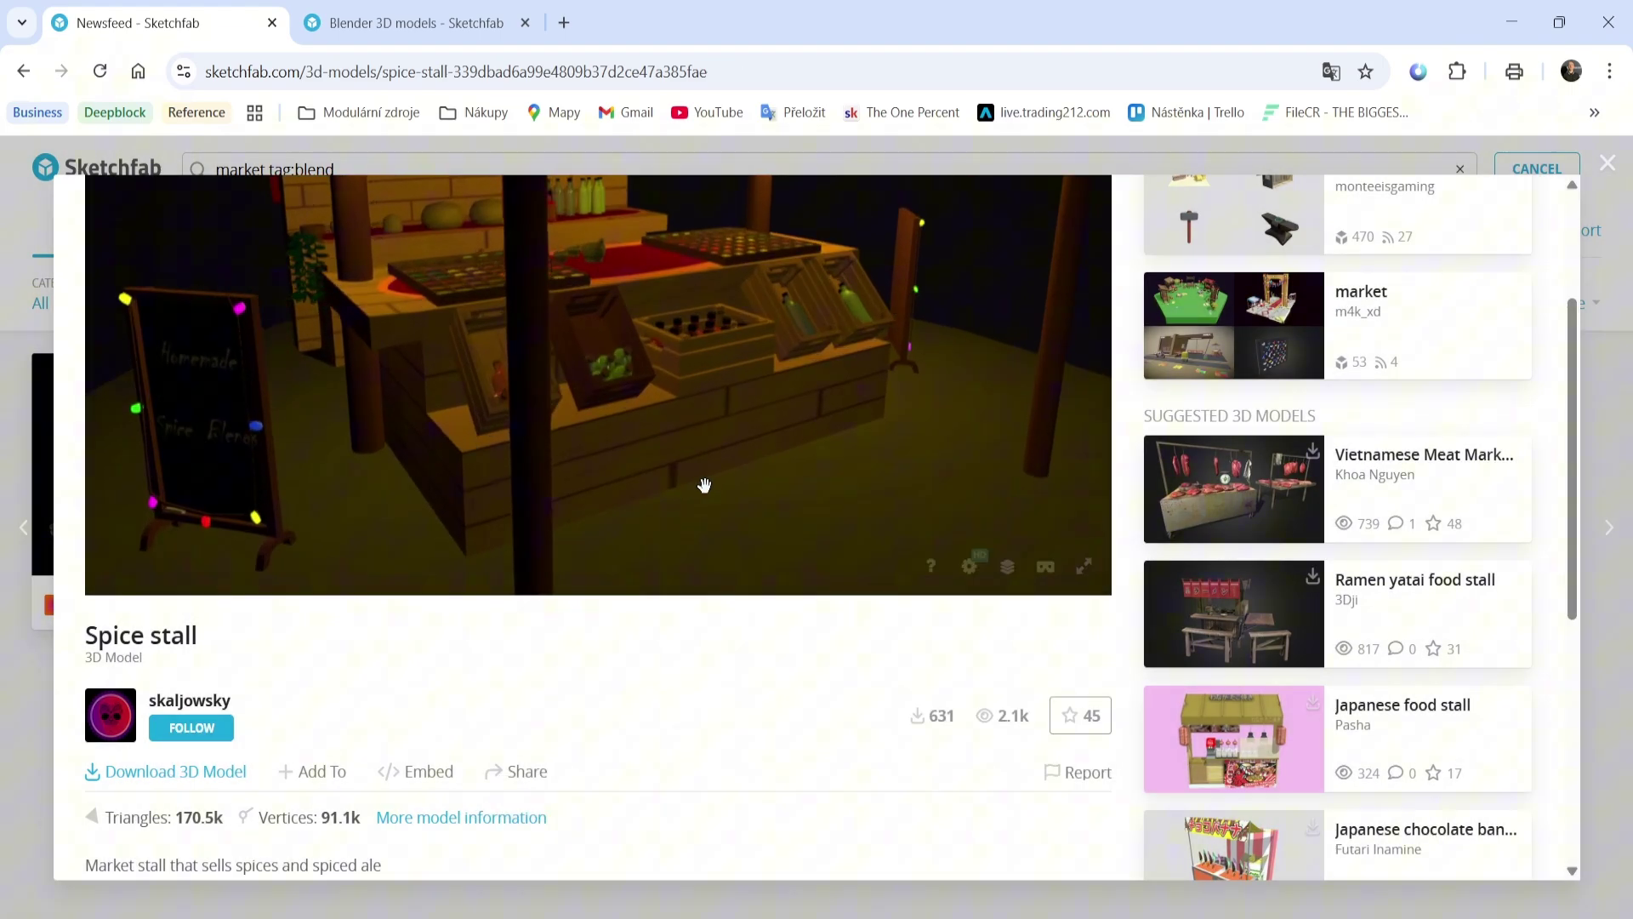
scroll(696, 652, "up", 2)
left_click(1607, 163)
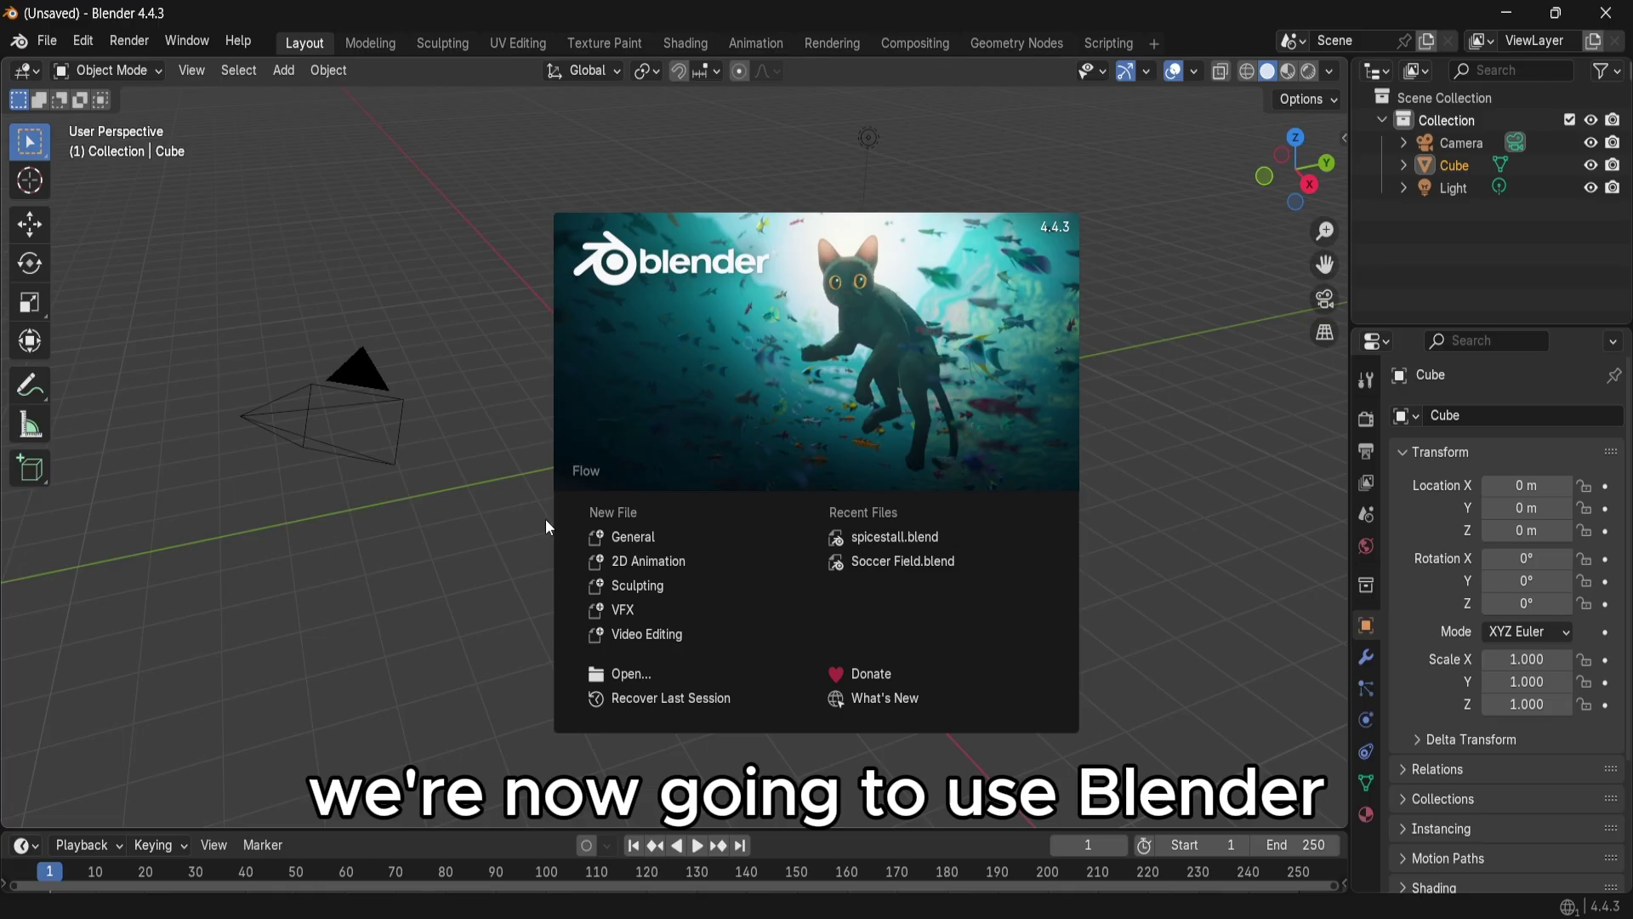
left_click(549, 527)
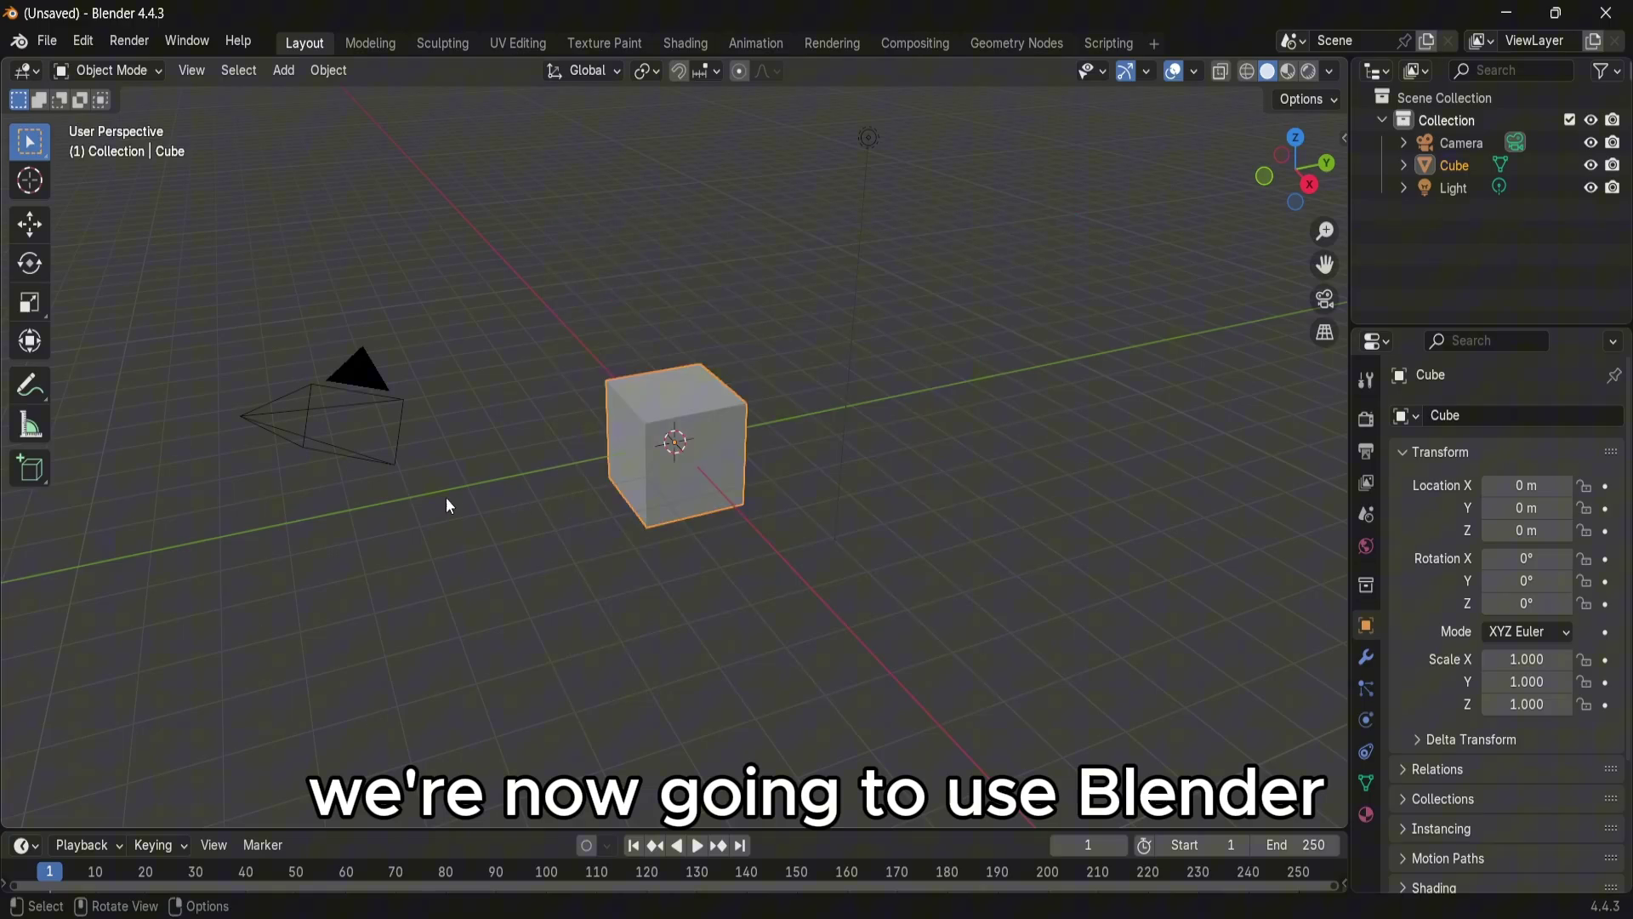
left_click(48, 41)
mouse_move(115, 365)
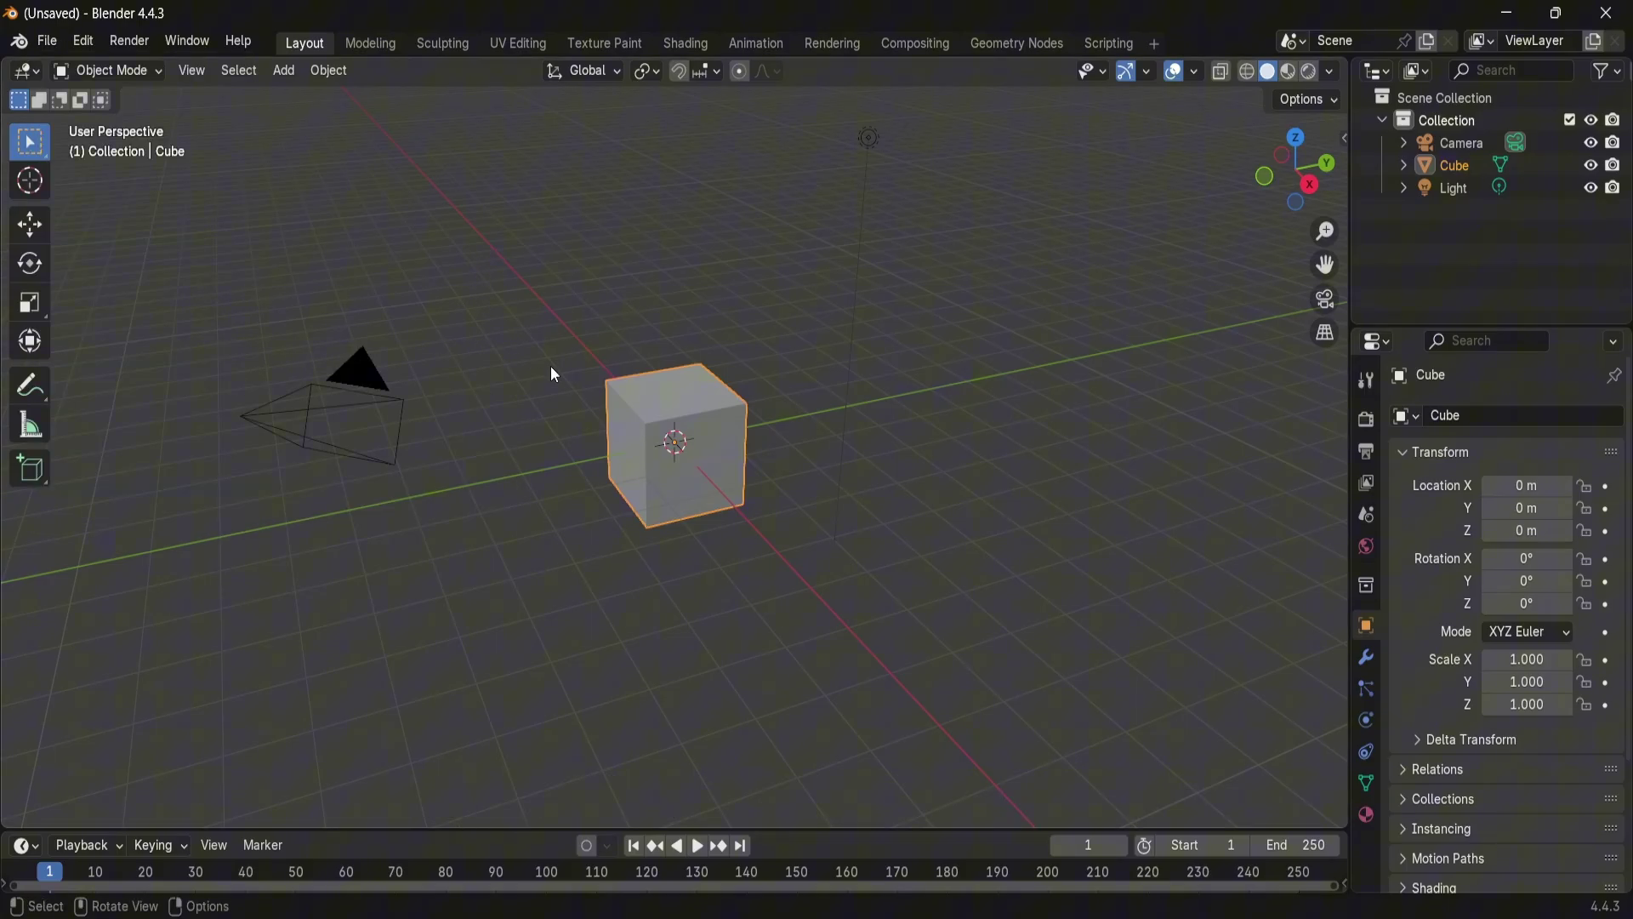
Step: Switch to File Explorer and extract the spice-stall archive into a spice-stall folder within the downloads folder
mouse_move(509, 914)
left_click(509, 861)
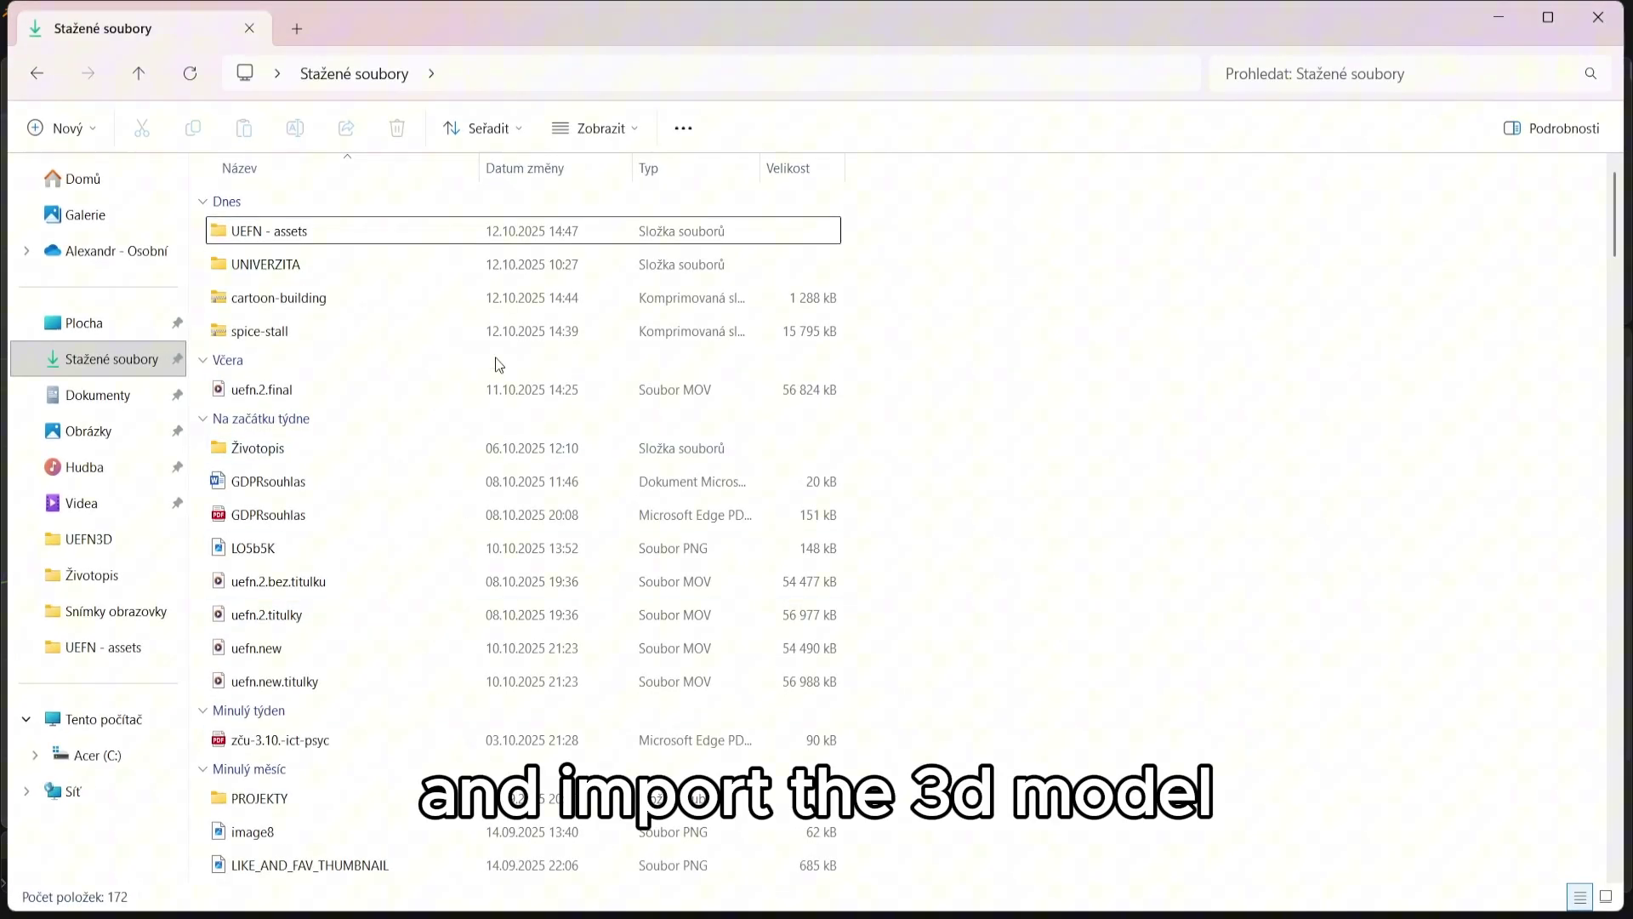
right_click(297, 328)
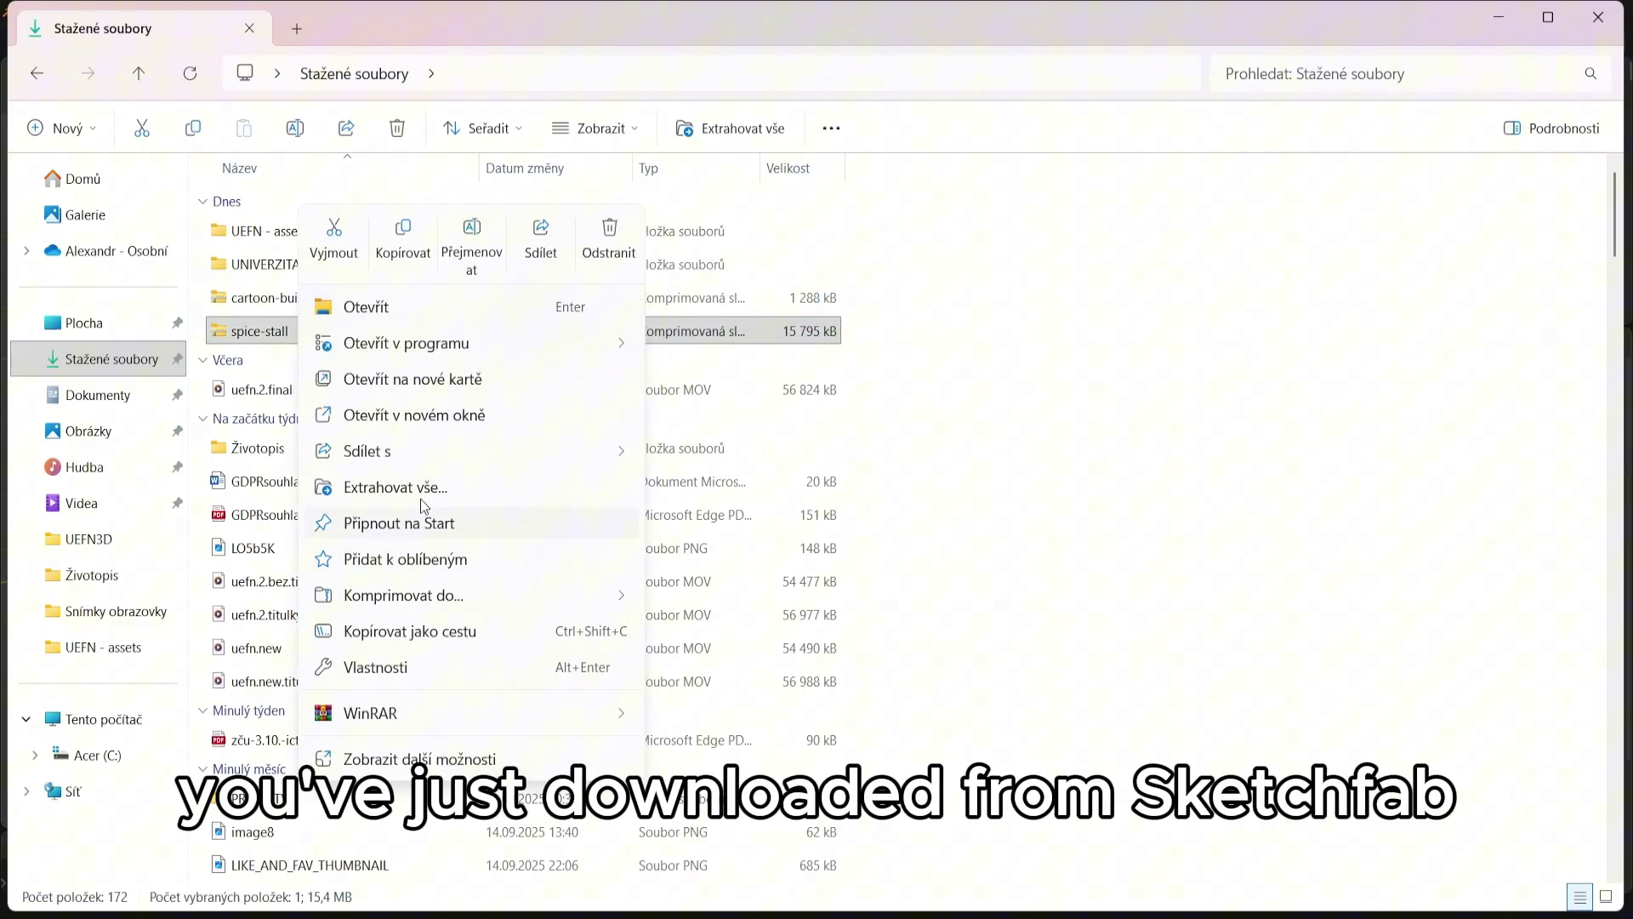
left_click(423, 500)
left_click(987, 704)
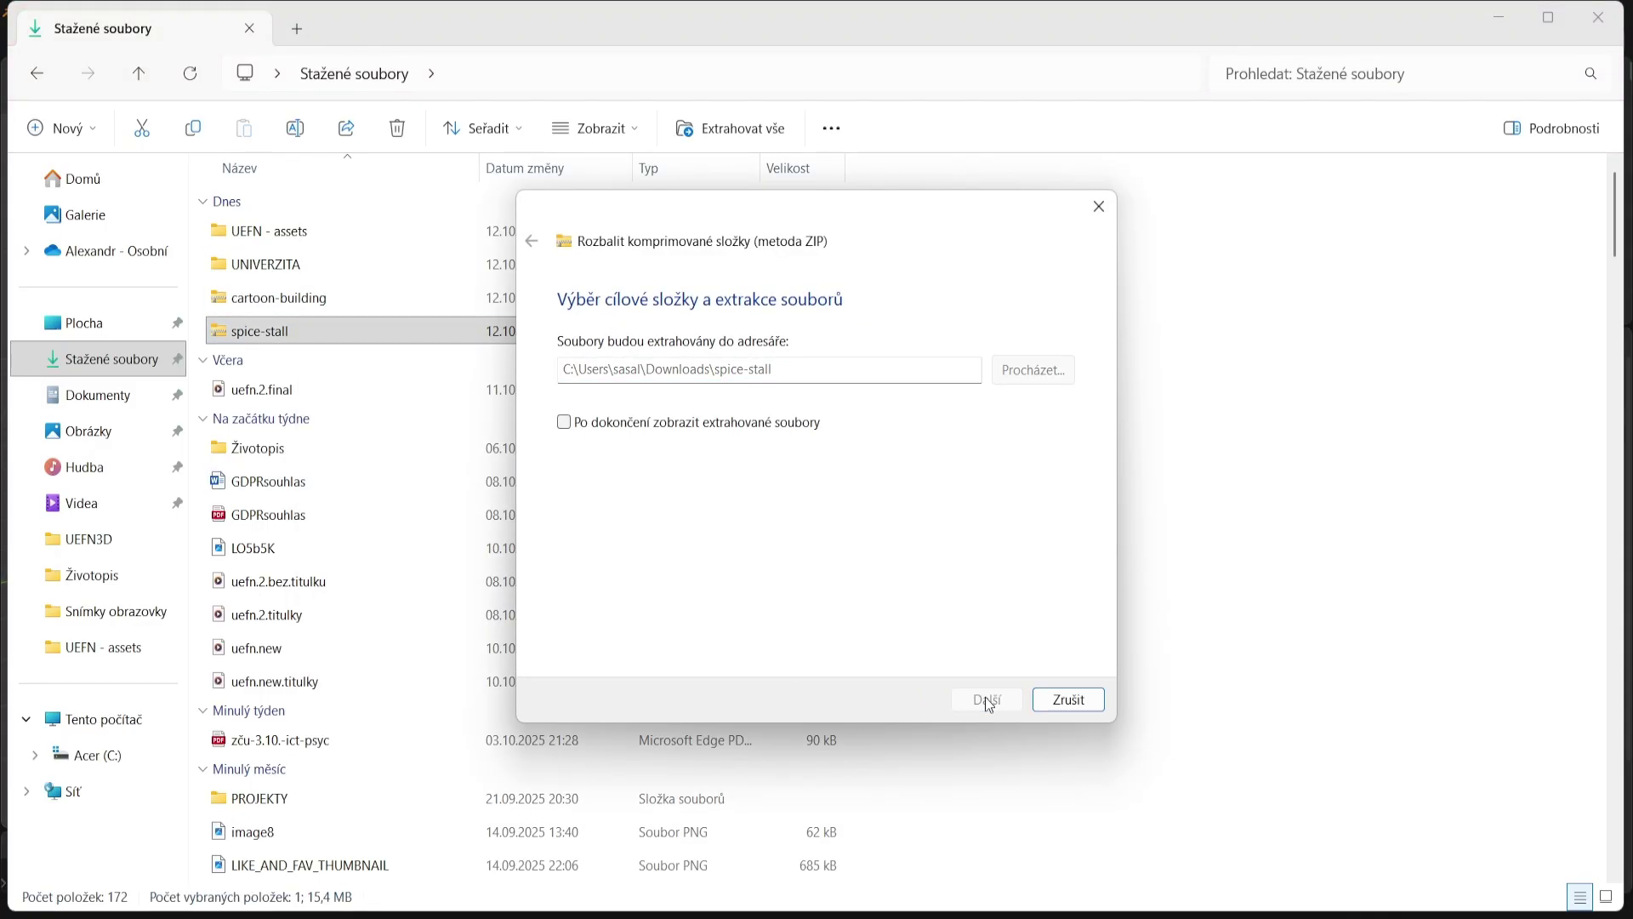
Step: Open spicestall.blend from the extracted spice-stall folder's source subfolder in Blender
double_click(317, 376)
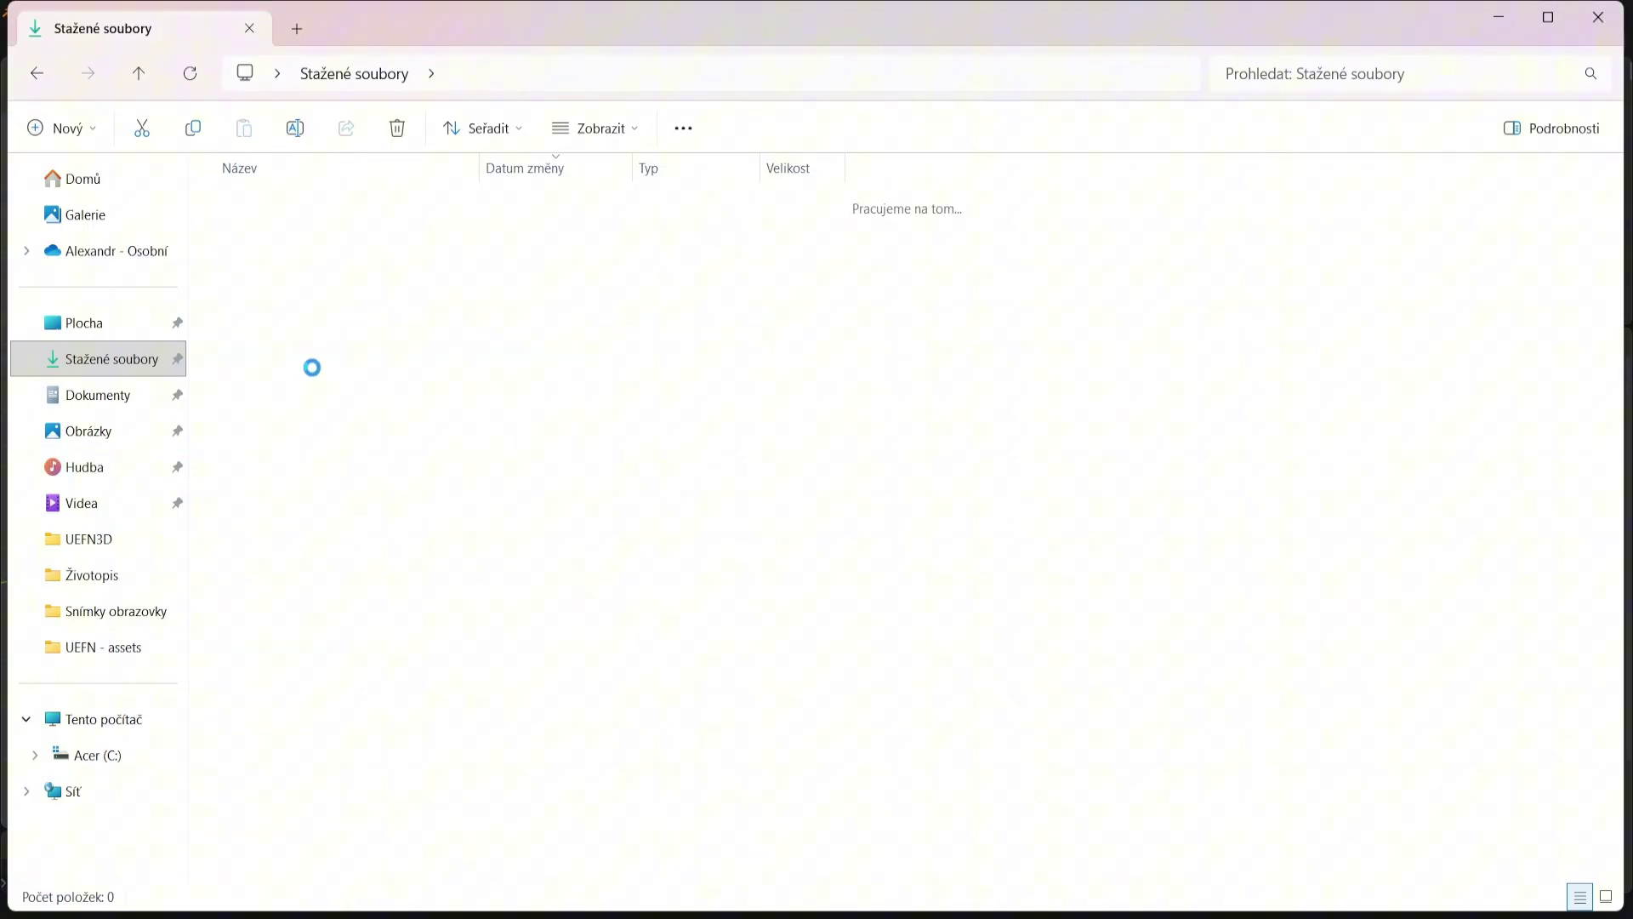
double_click(375, 269)
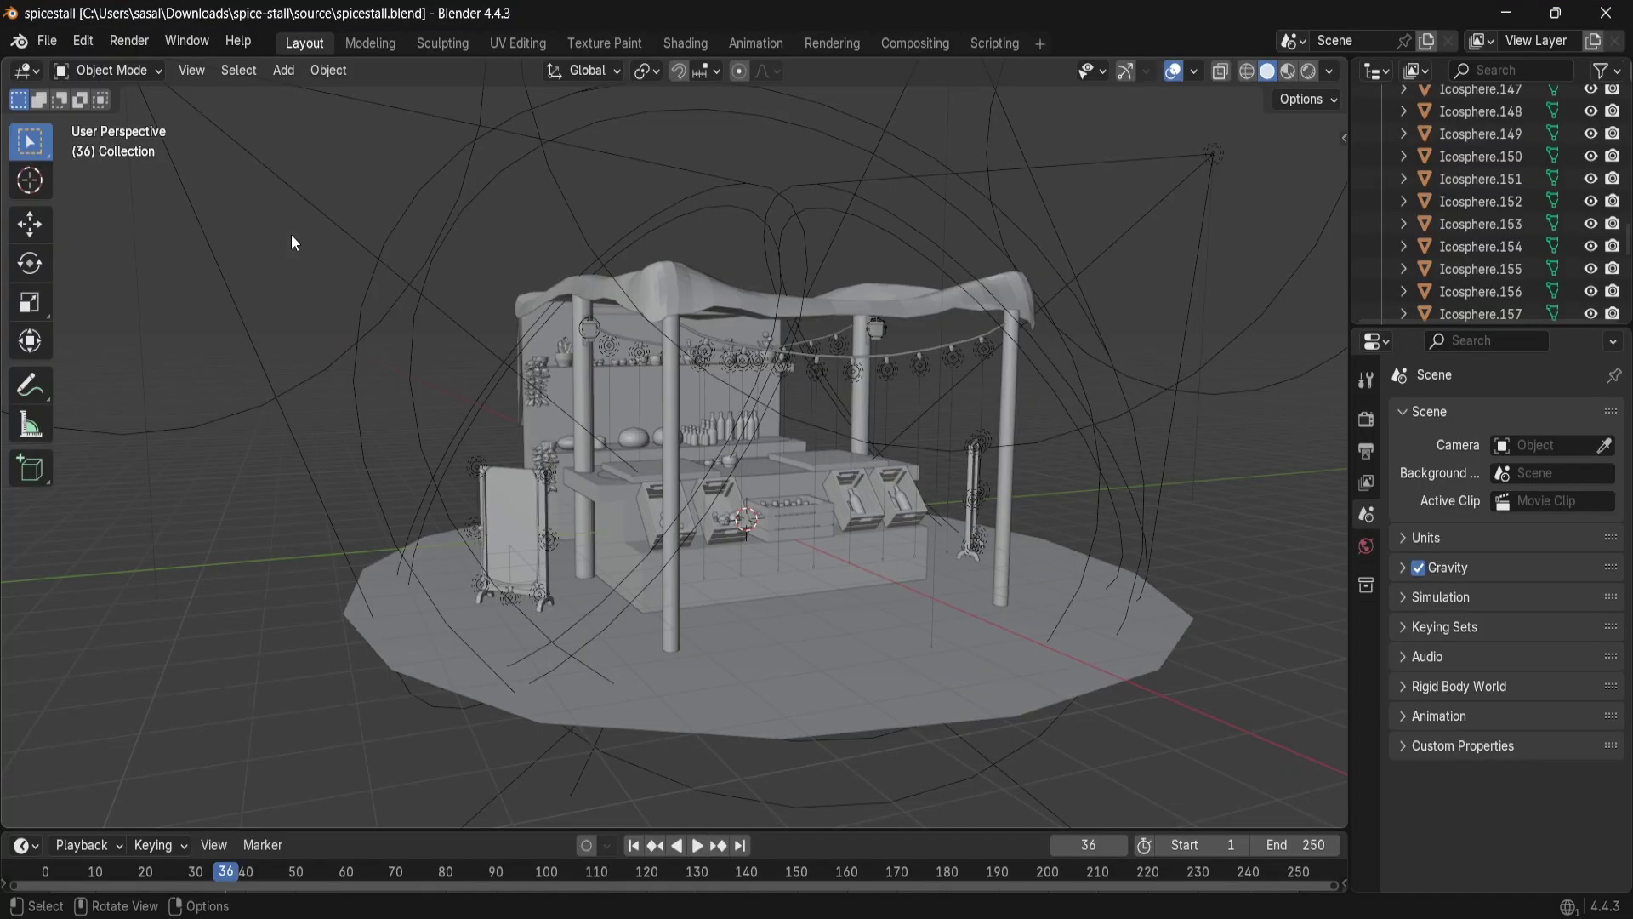
Step: Select every object in the collection, from Cube through Spot.002, and join them with Cube as the active object
scroll(528, 477, "down", 3)
scroll(528, 479, "up", 3)
scroll(1464, 238, "up", 20)
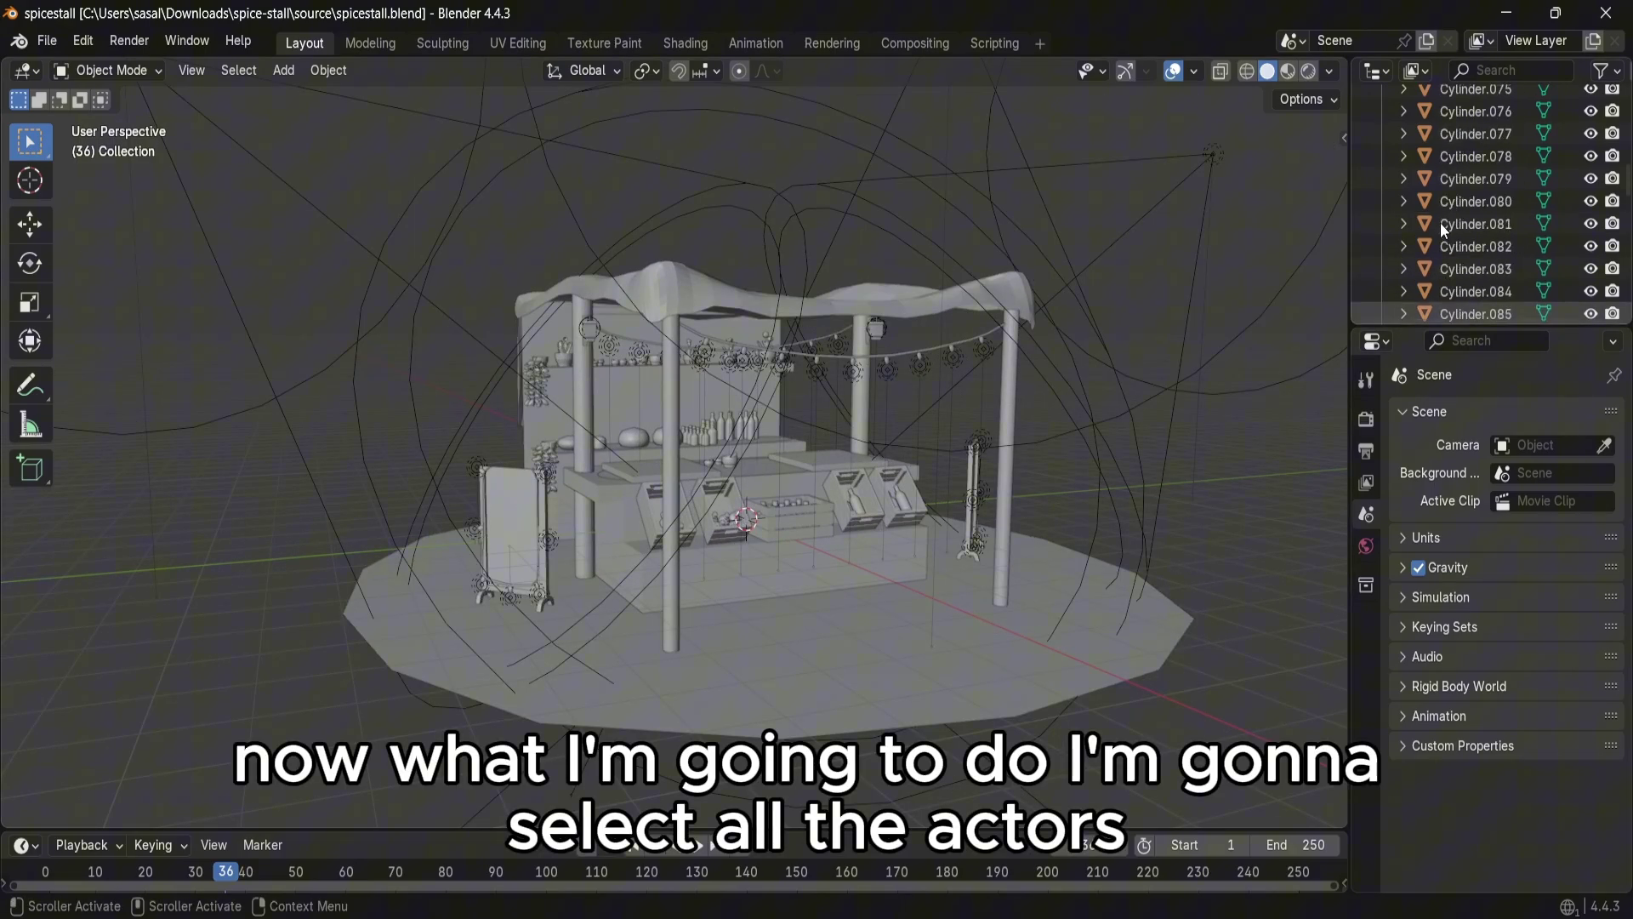
scroll(1453, 228, "up", 20)
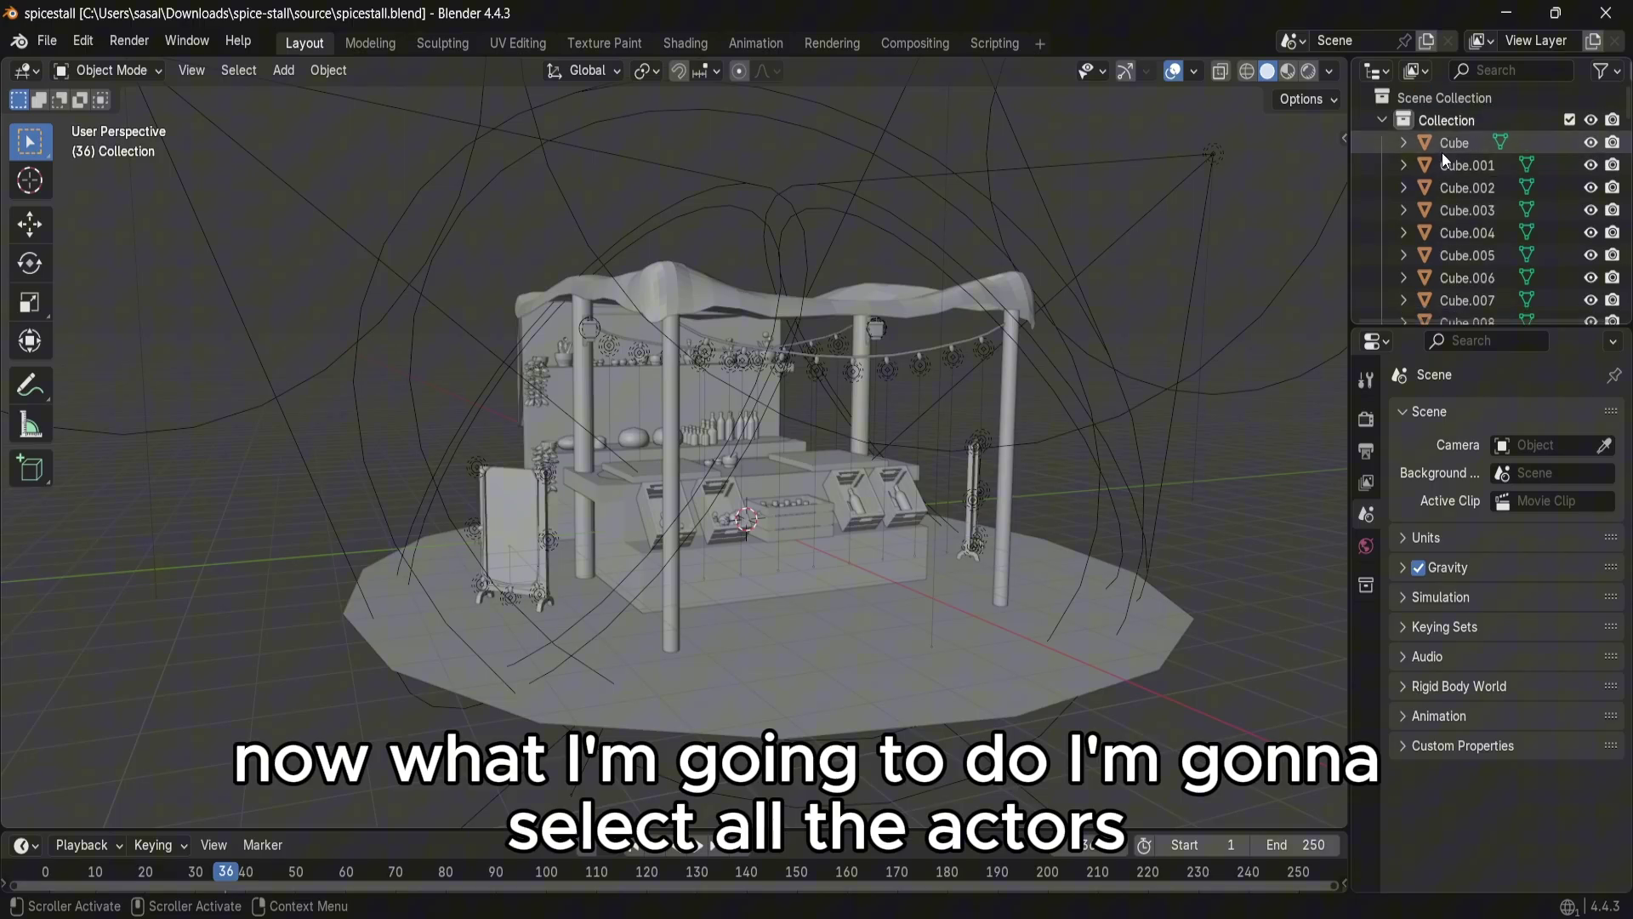
left_click(1447, 143)
scroll(1531, 221, "down", 20)
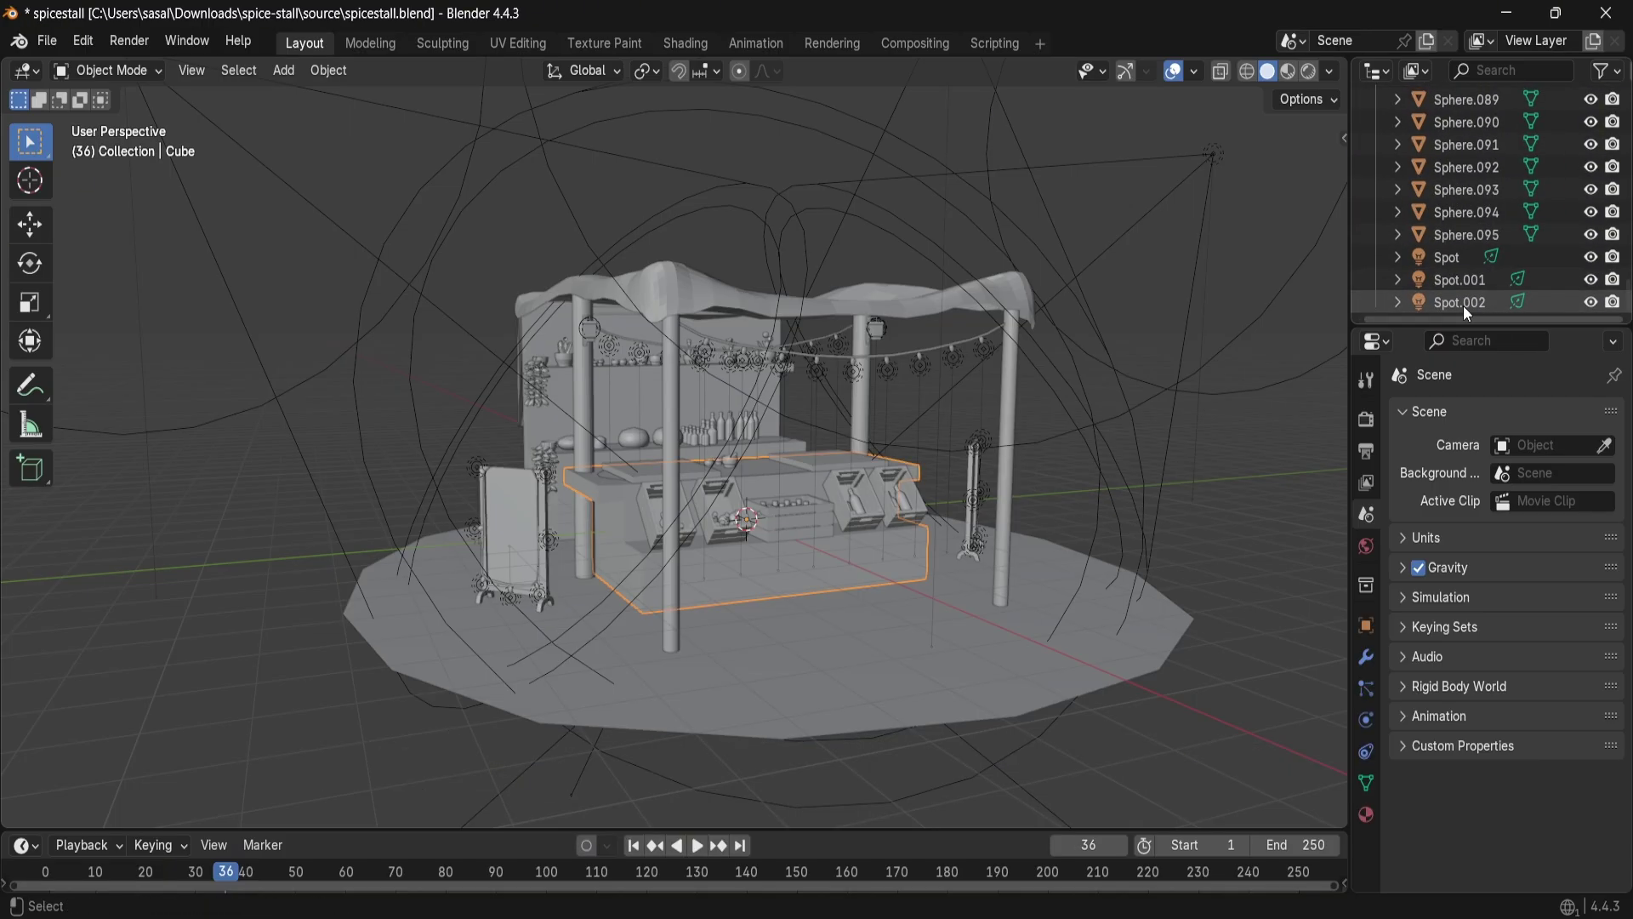
left_click(1463, 303, "shift")
scroll(1477, 273, "up", 20)
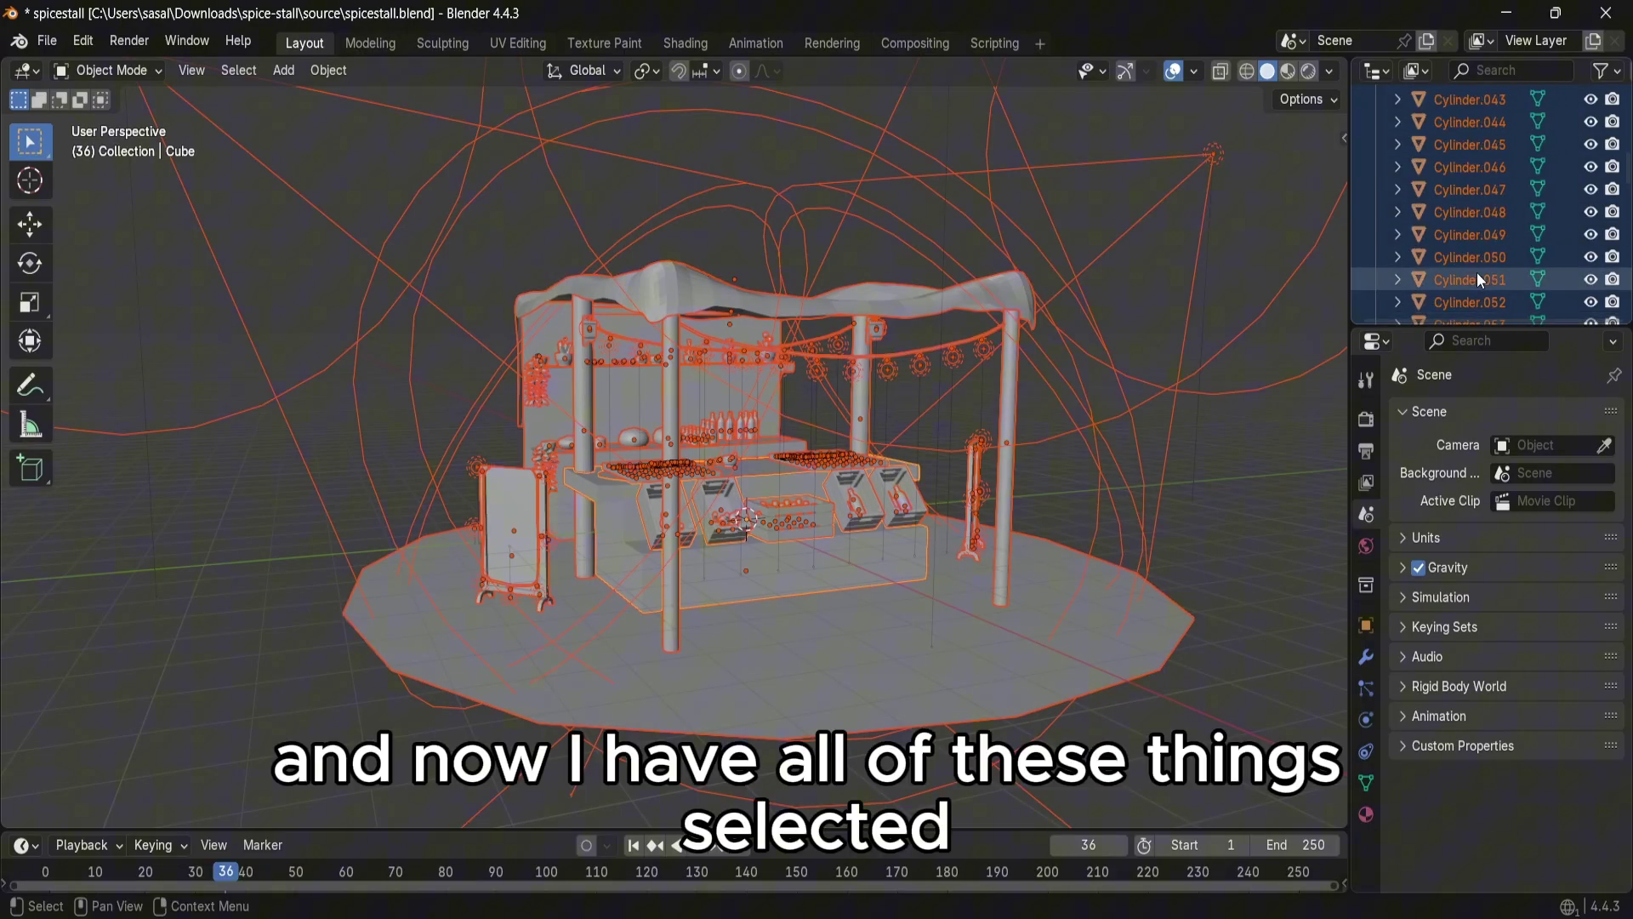
scroll(1477, 272, "up", 20)
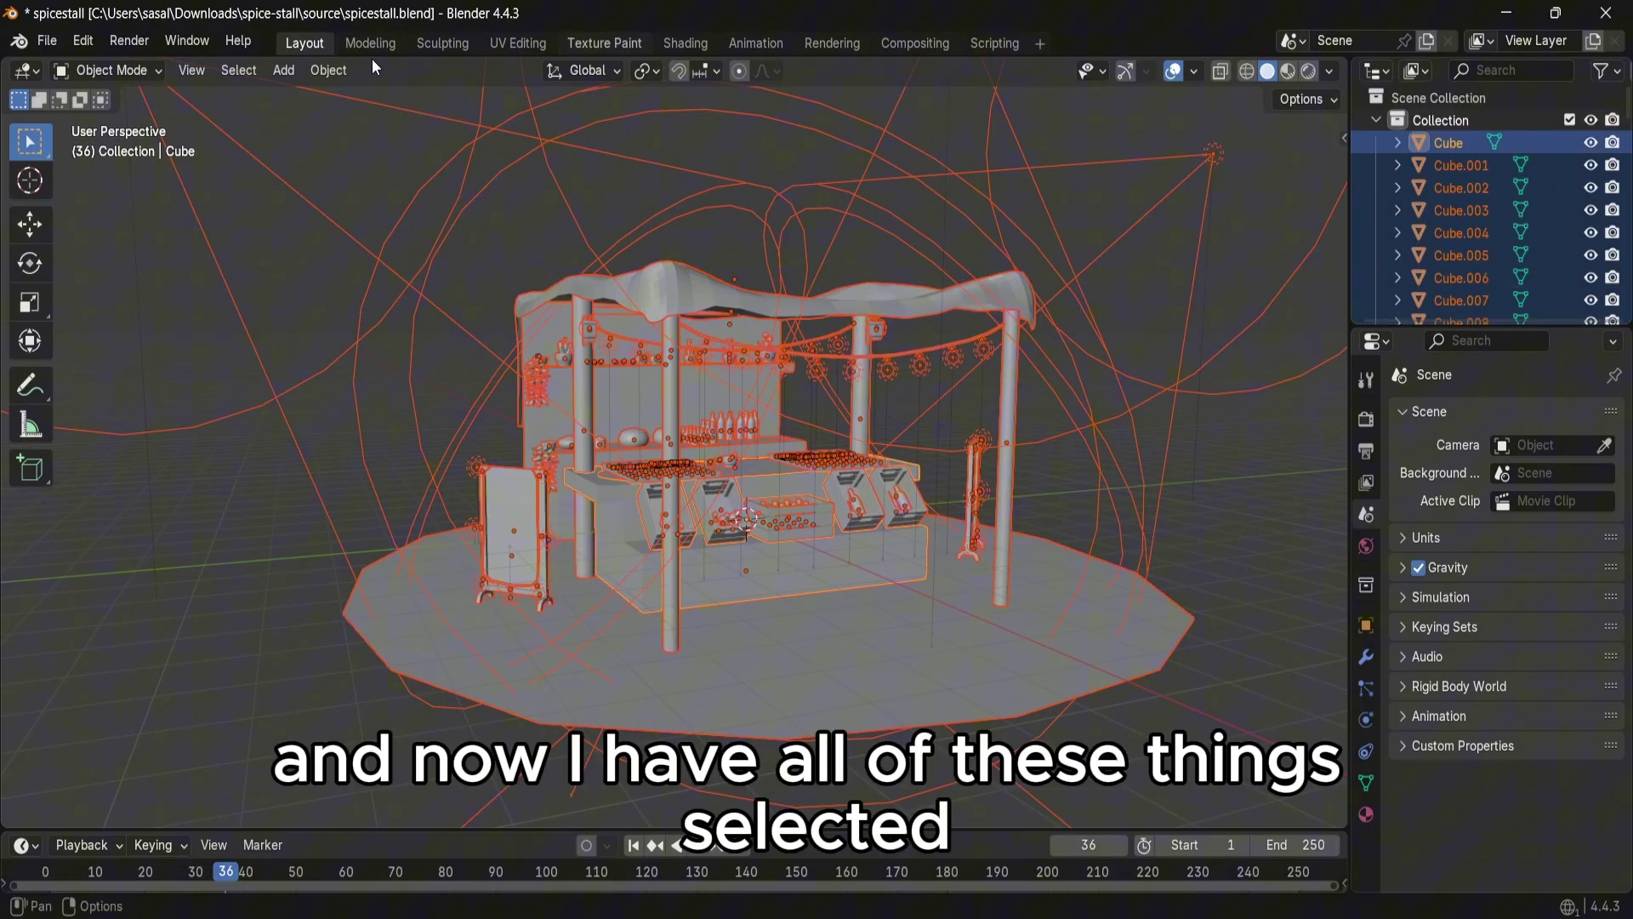
left_click(345, 70)
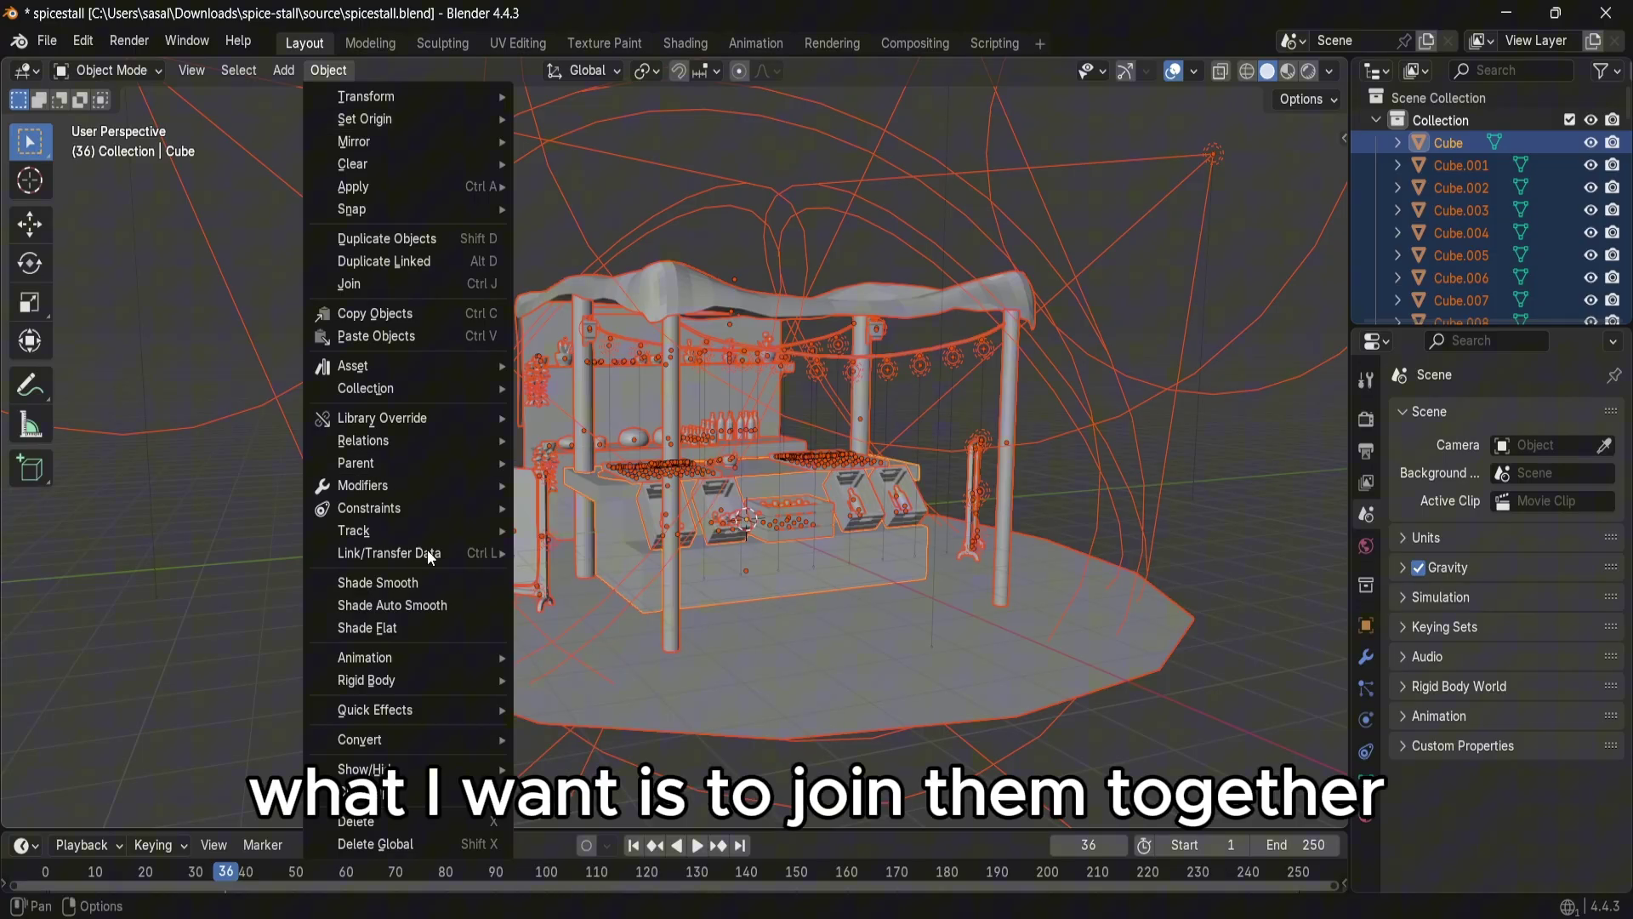
left_click(381, 283)
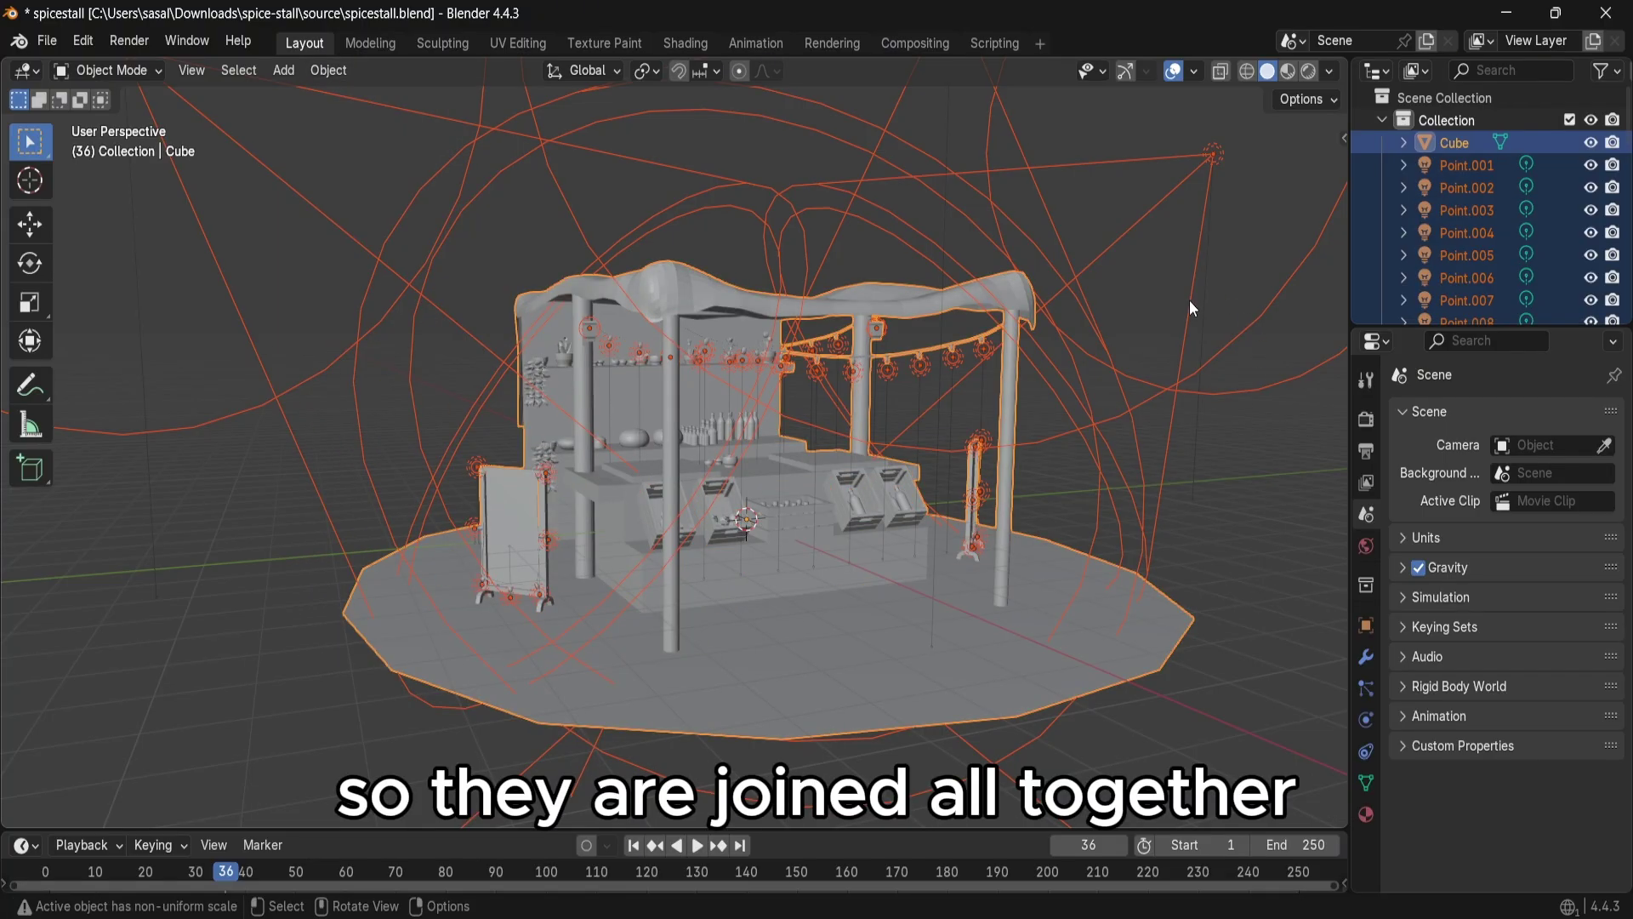
Step: Examine the objects left in the collection and the data nested under the joined Cube
scroll(1458, 201, "down", 15)
scroll(1444, 192, "up", 15)
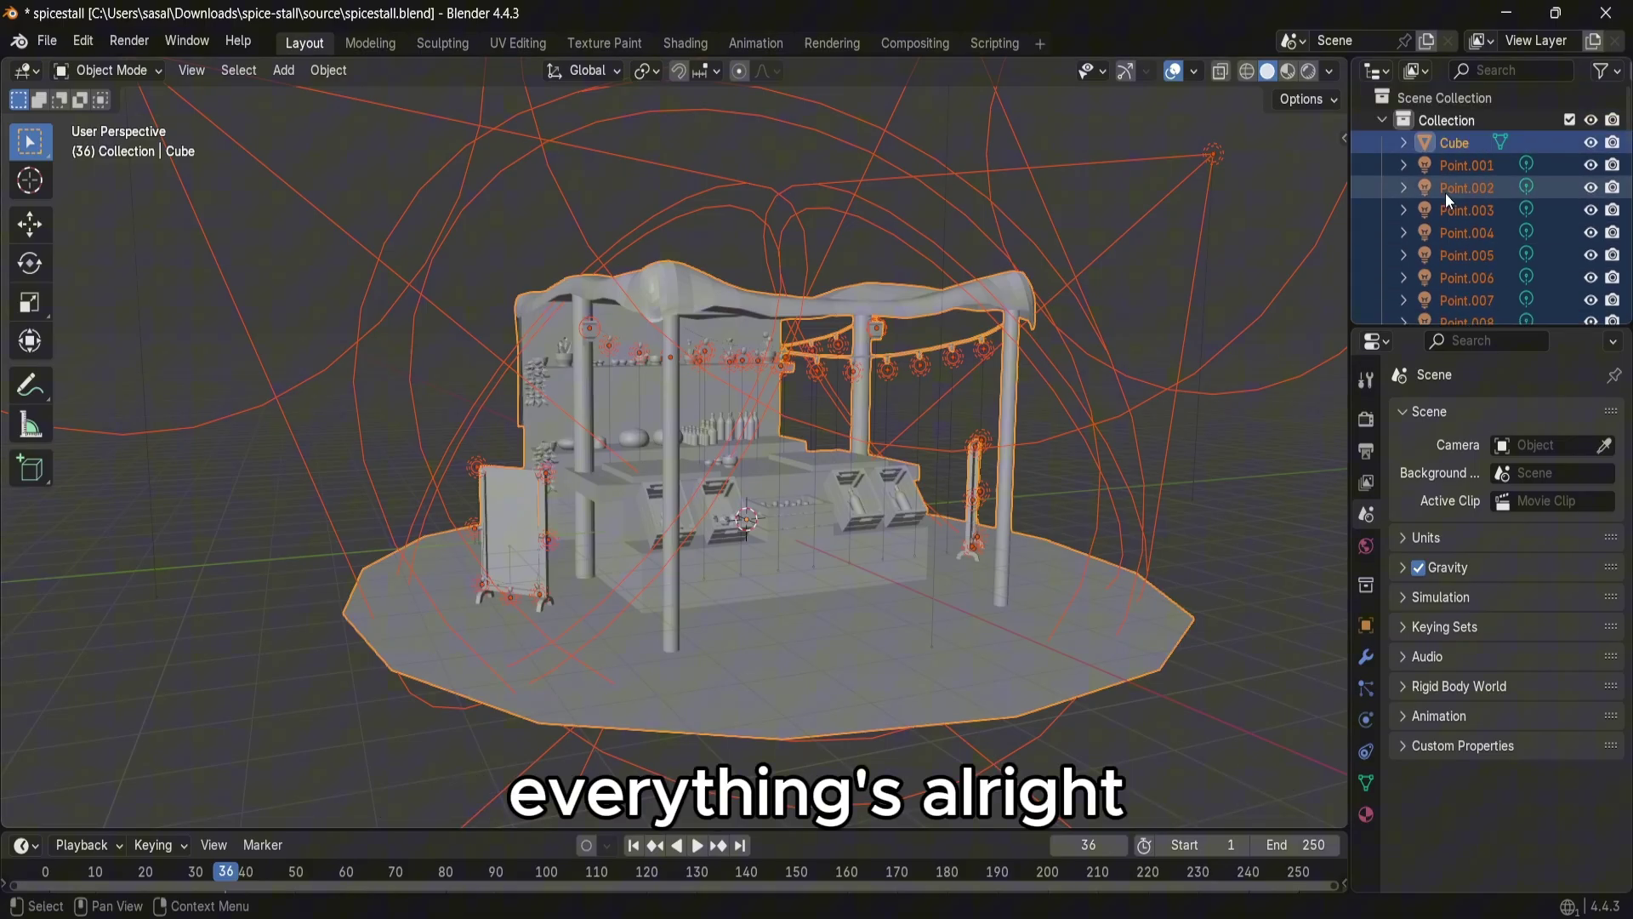
left_click(1403, 145)
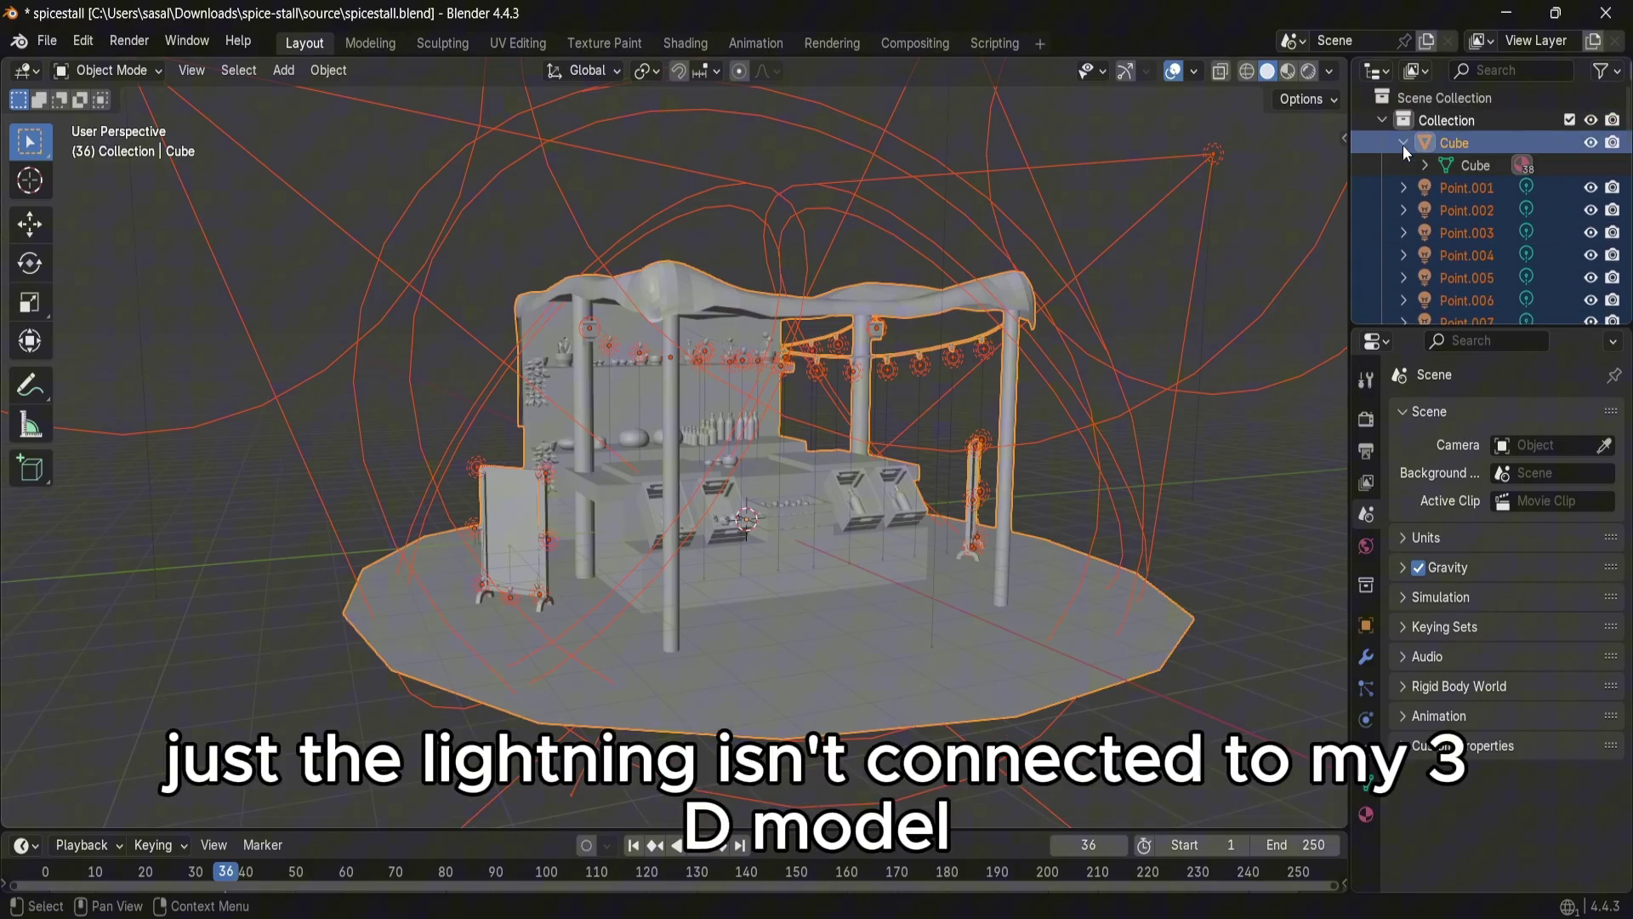
left_click(1402, 145)
left_click(1458, 167)
Step: Try to join the Cube mesh with all the point and spot lights through Spot.002
left_click(1468, 145)
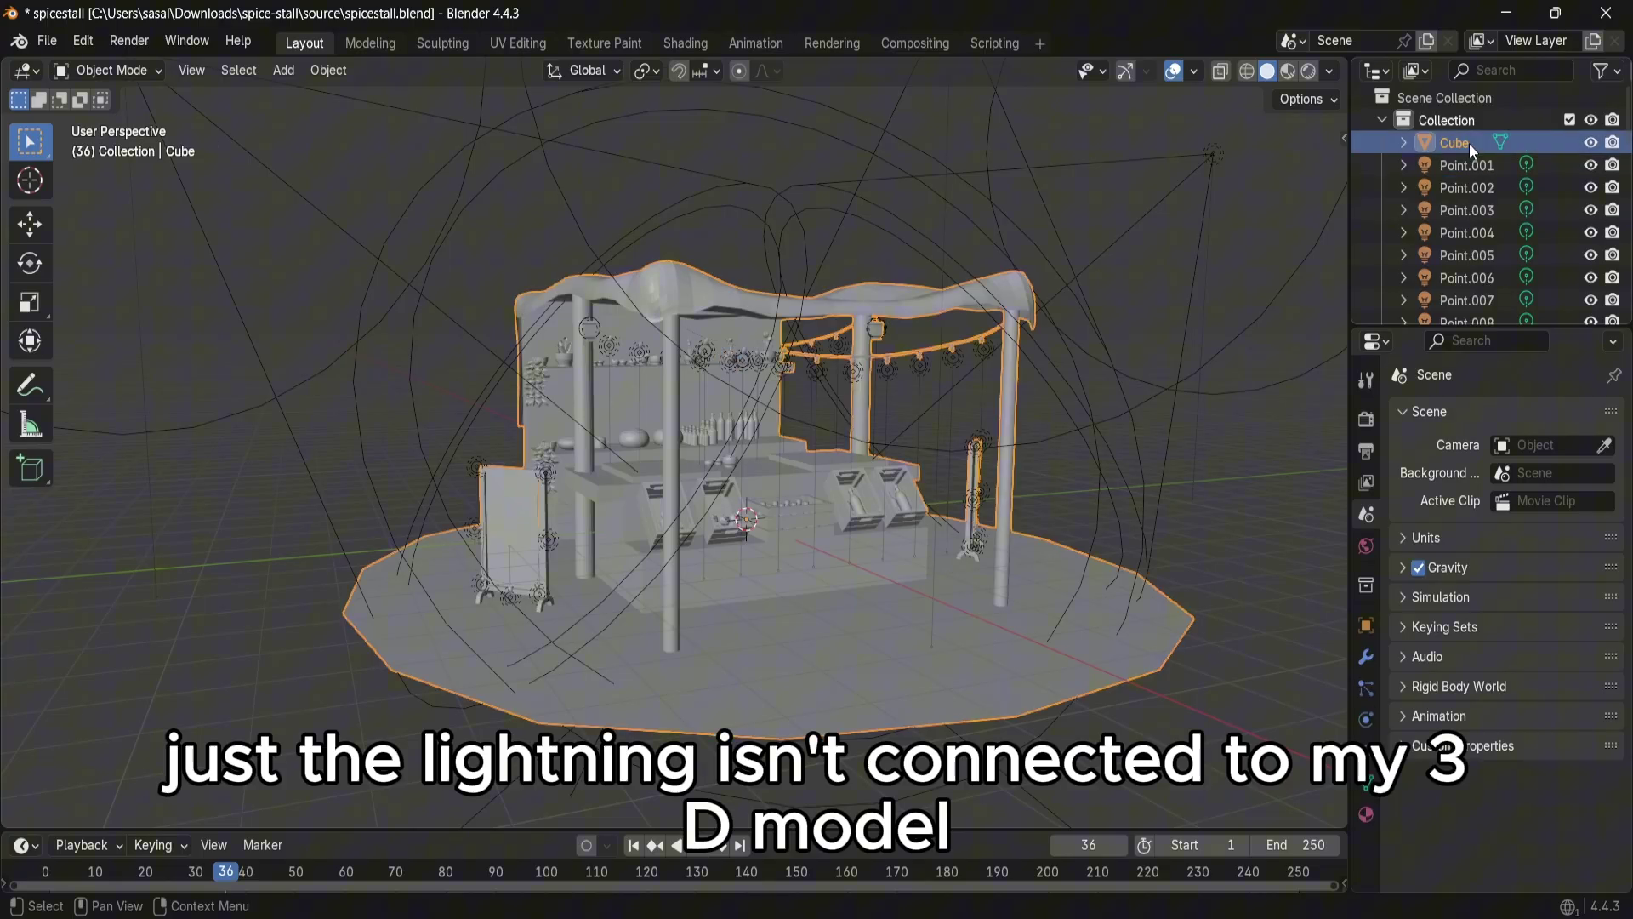
scroll(1468, 144, "down", 12)
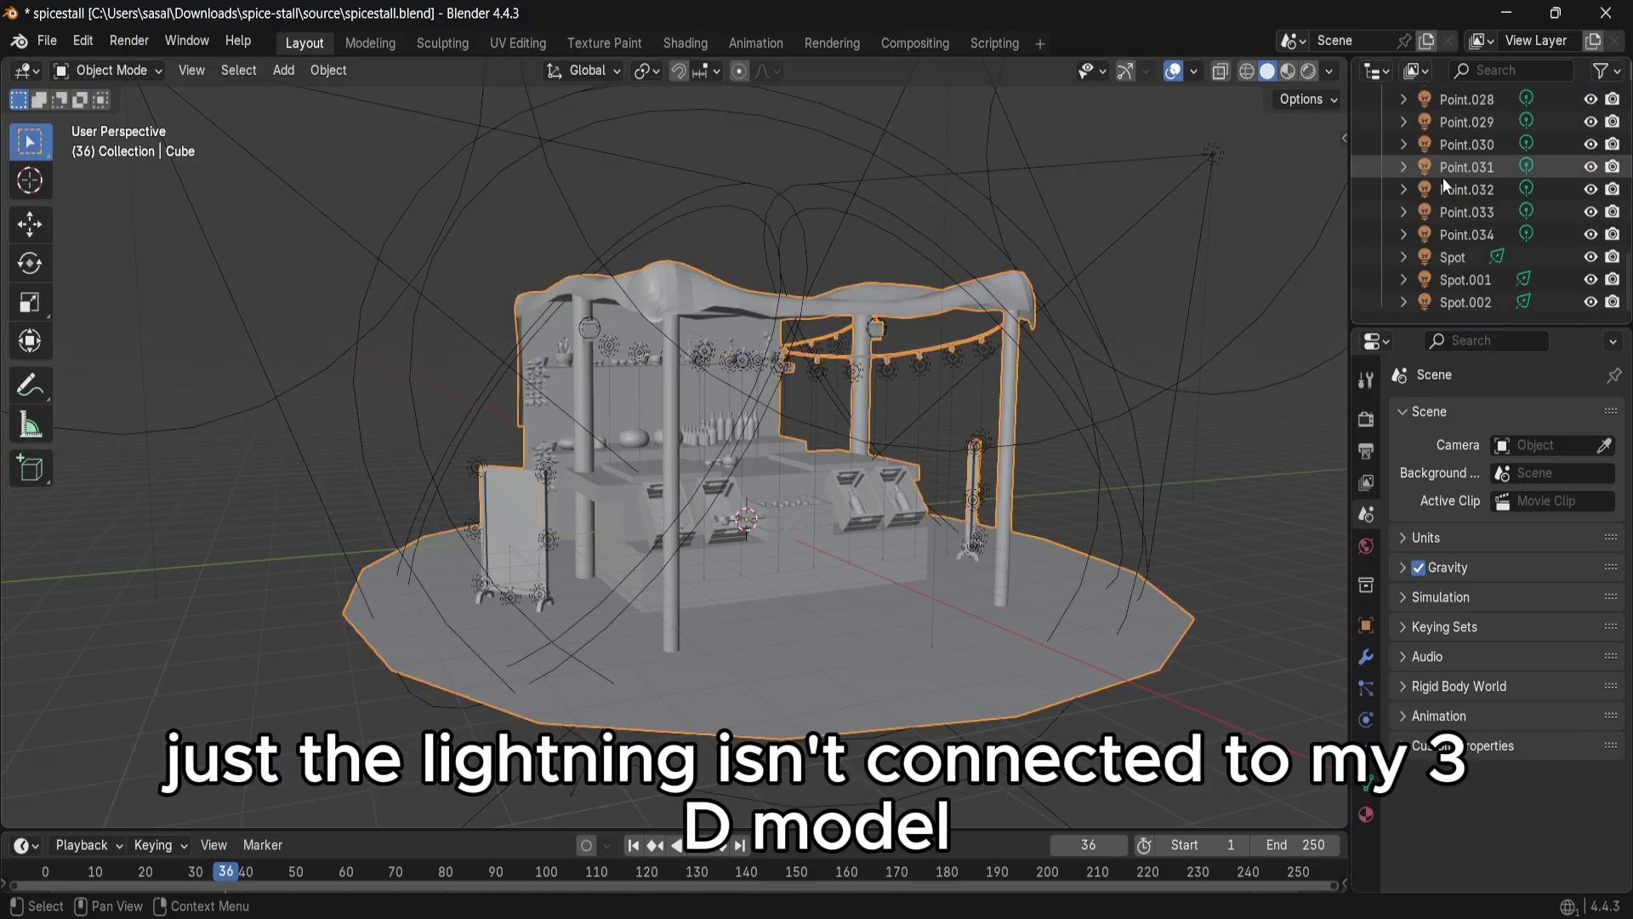
left_click(1484, 300, "shift")
scroll(1484, 255, "up", 12)
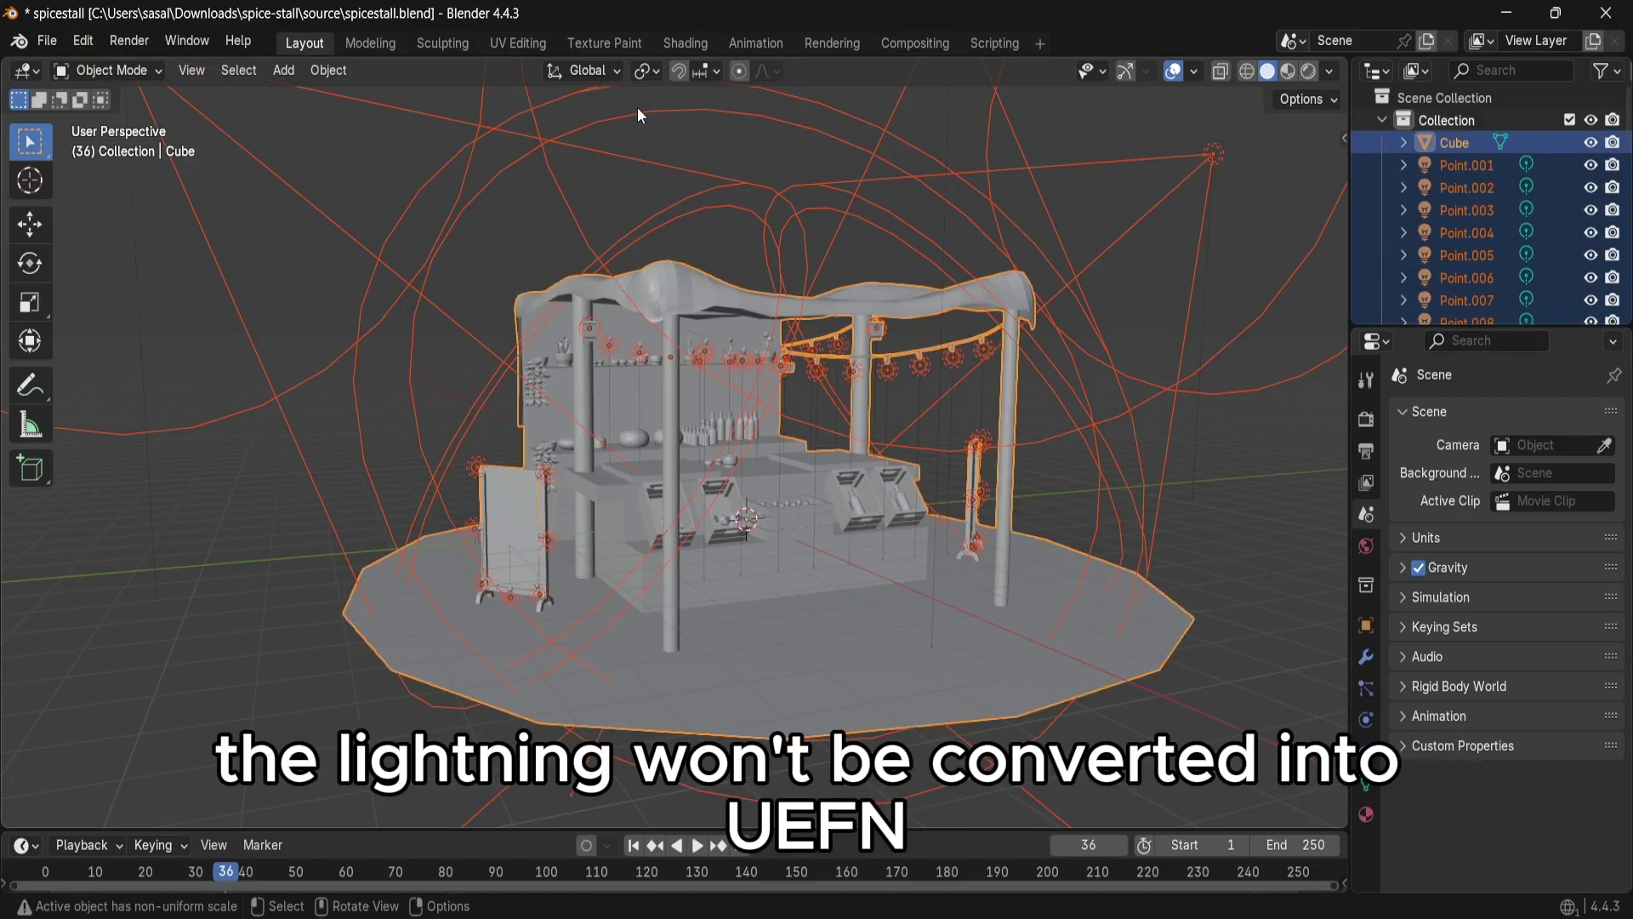
left_click(340, 73)
left_click(376, 283)
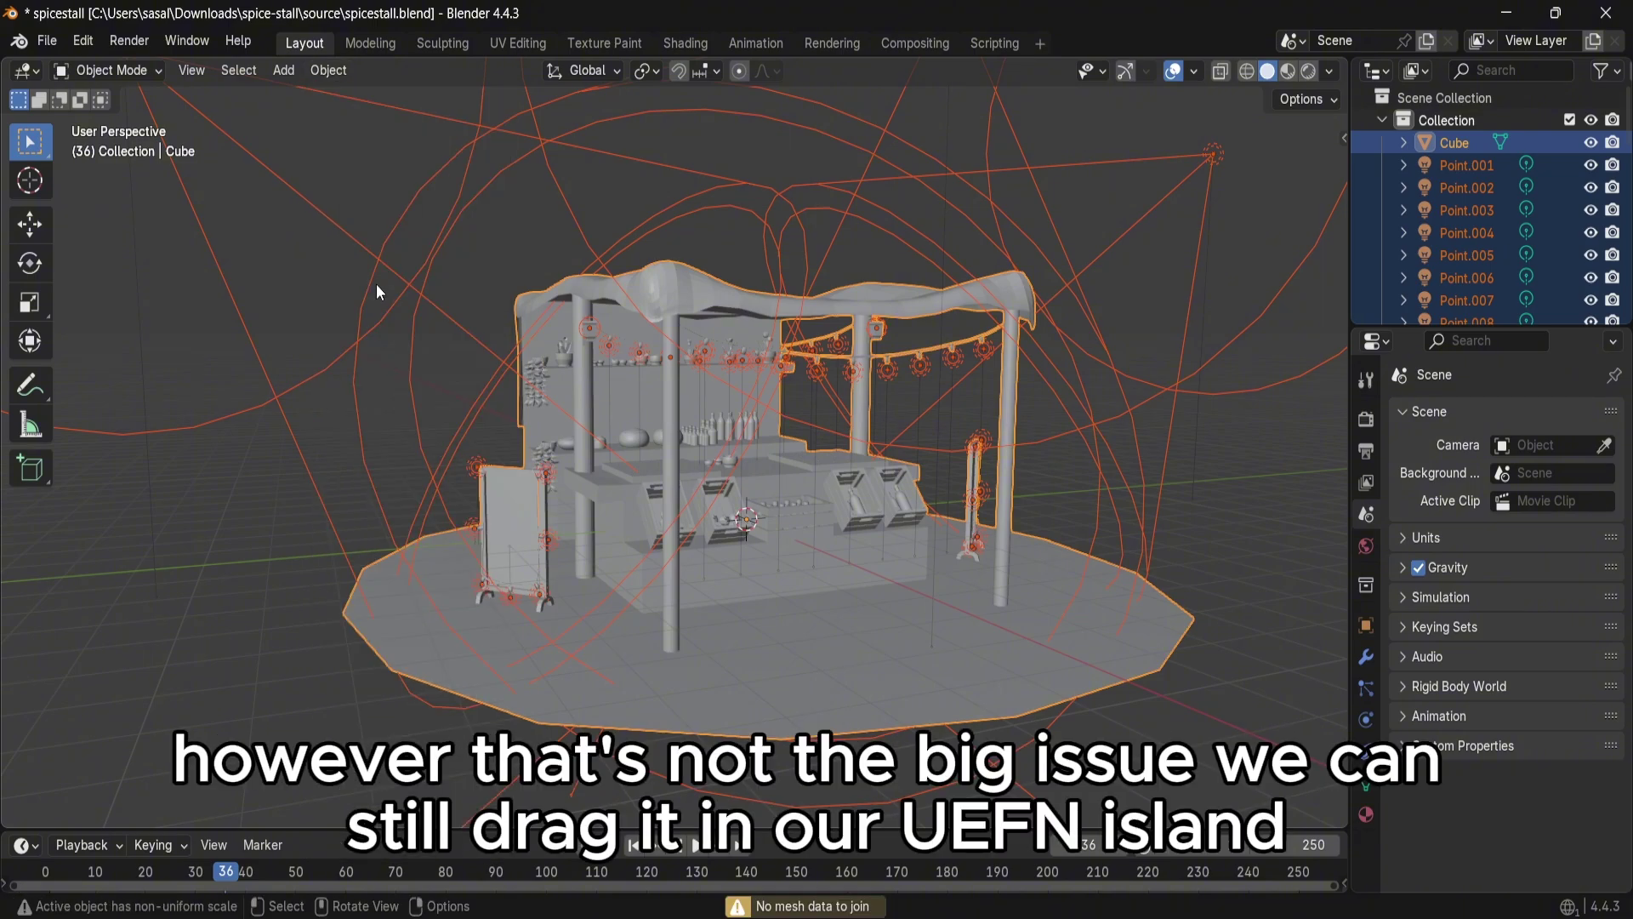
Step: Select only the joined Cube and export the scene as spicestall.fbx to the source folder with a scale of 1.50
left_click(1470, 187)
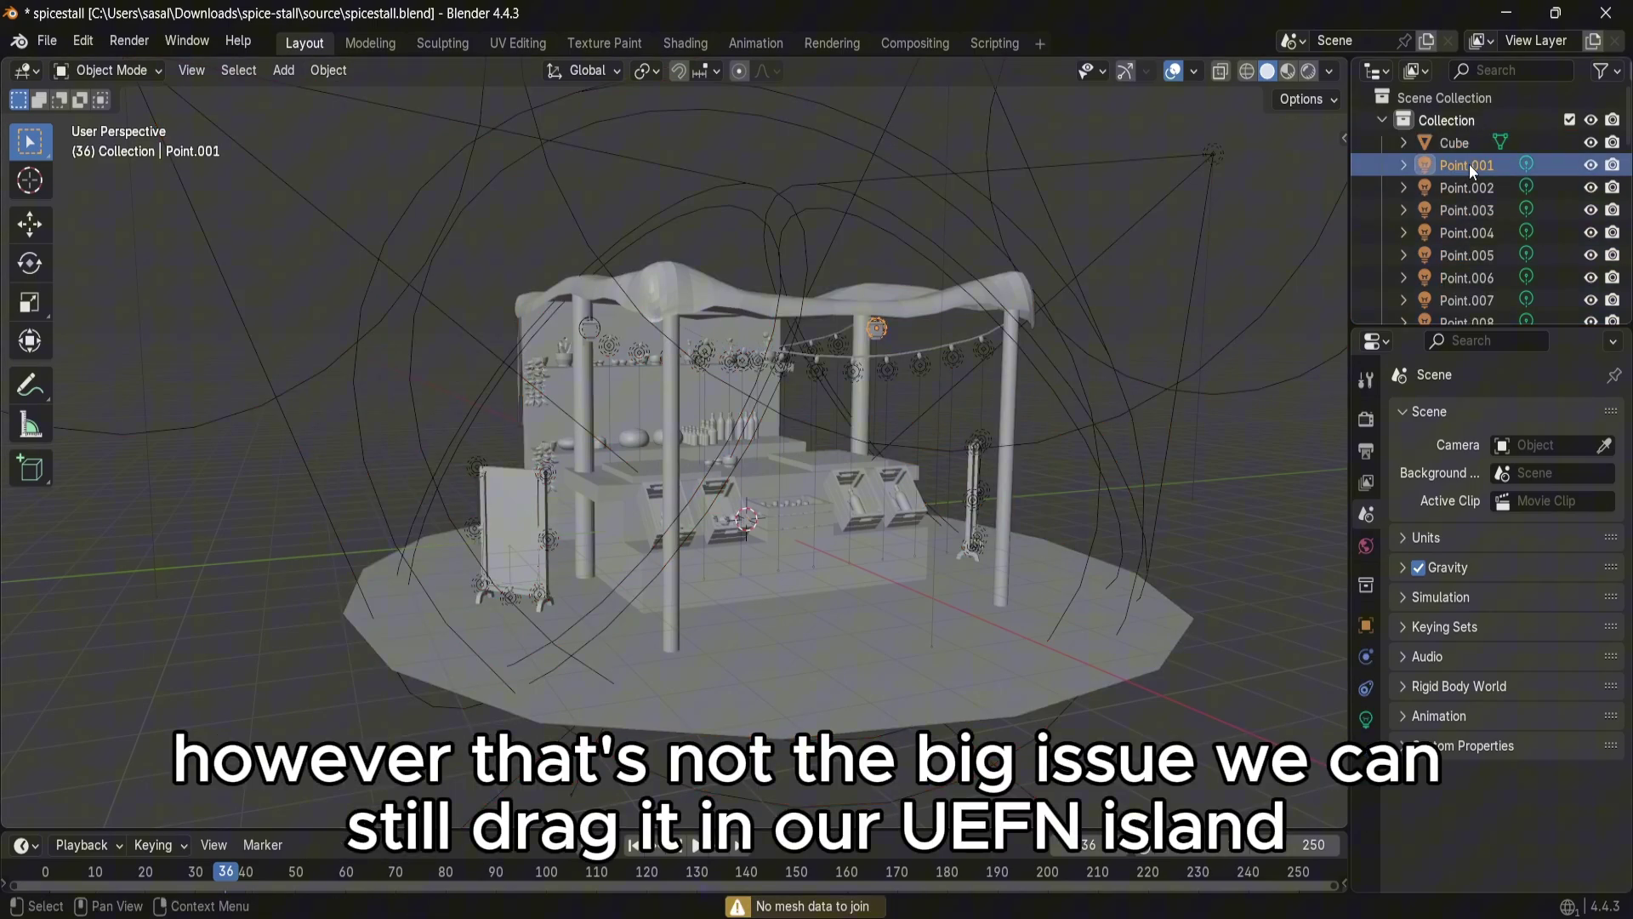
left_click(1446, 140)
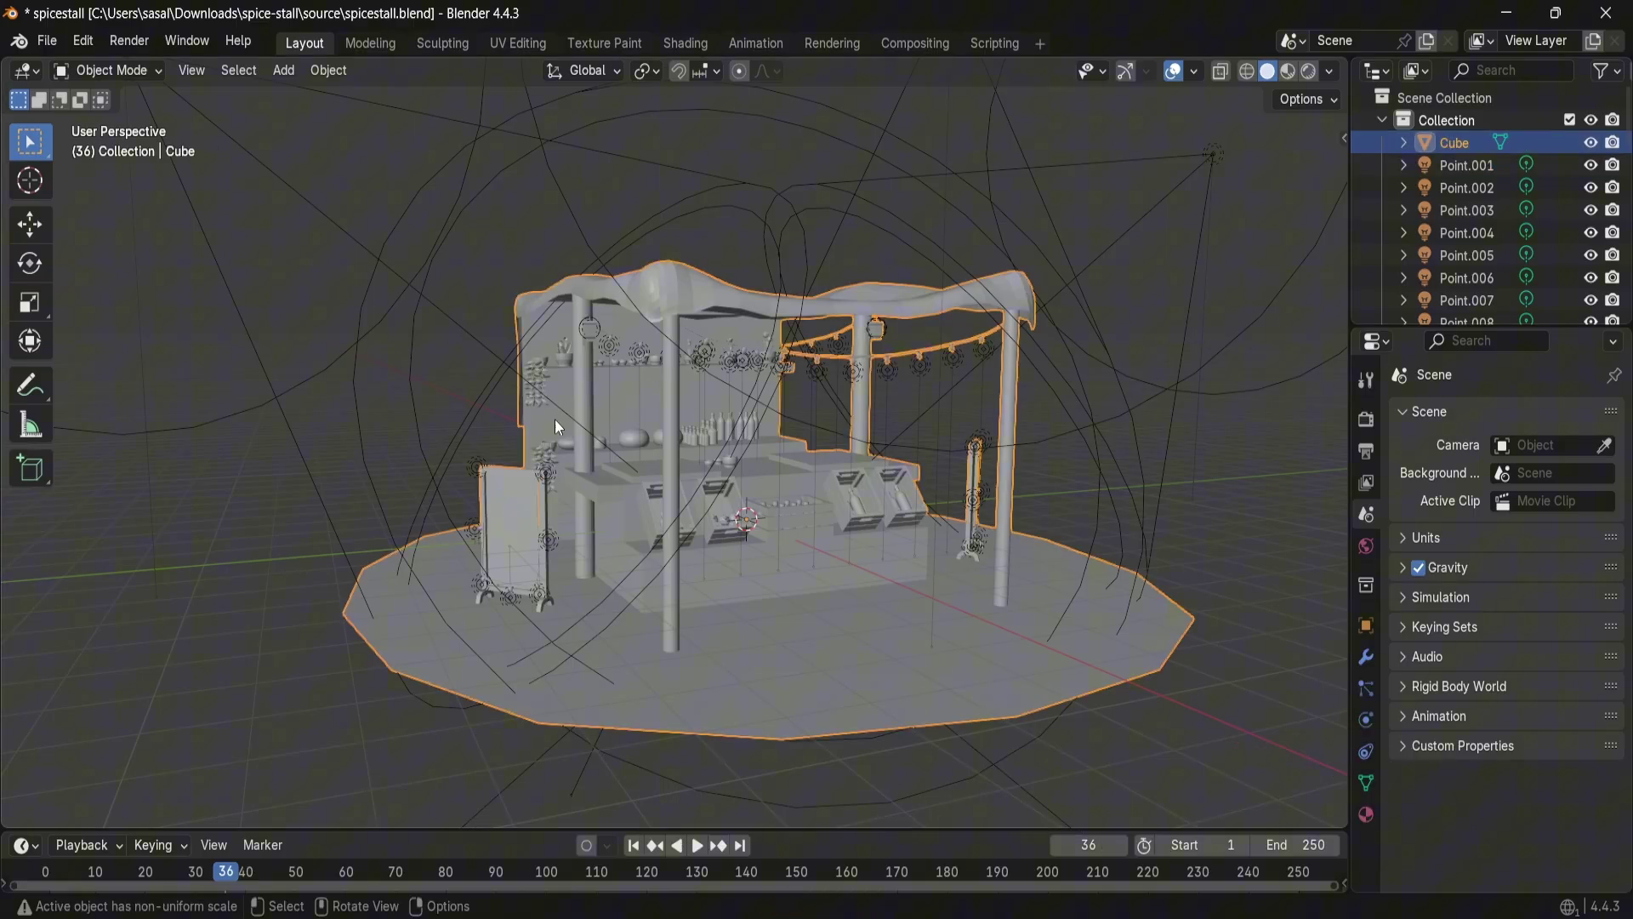
left_click(47, 41)
left_click(46, 44)
mouse_move(121, 379)
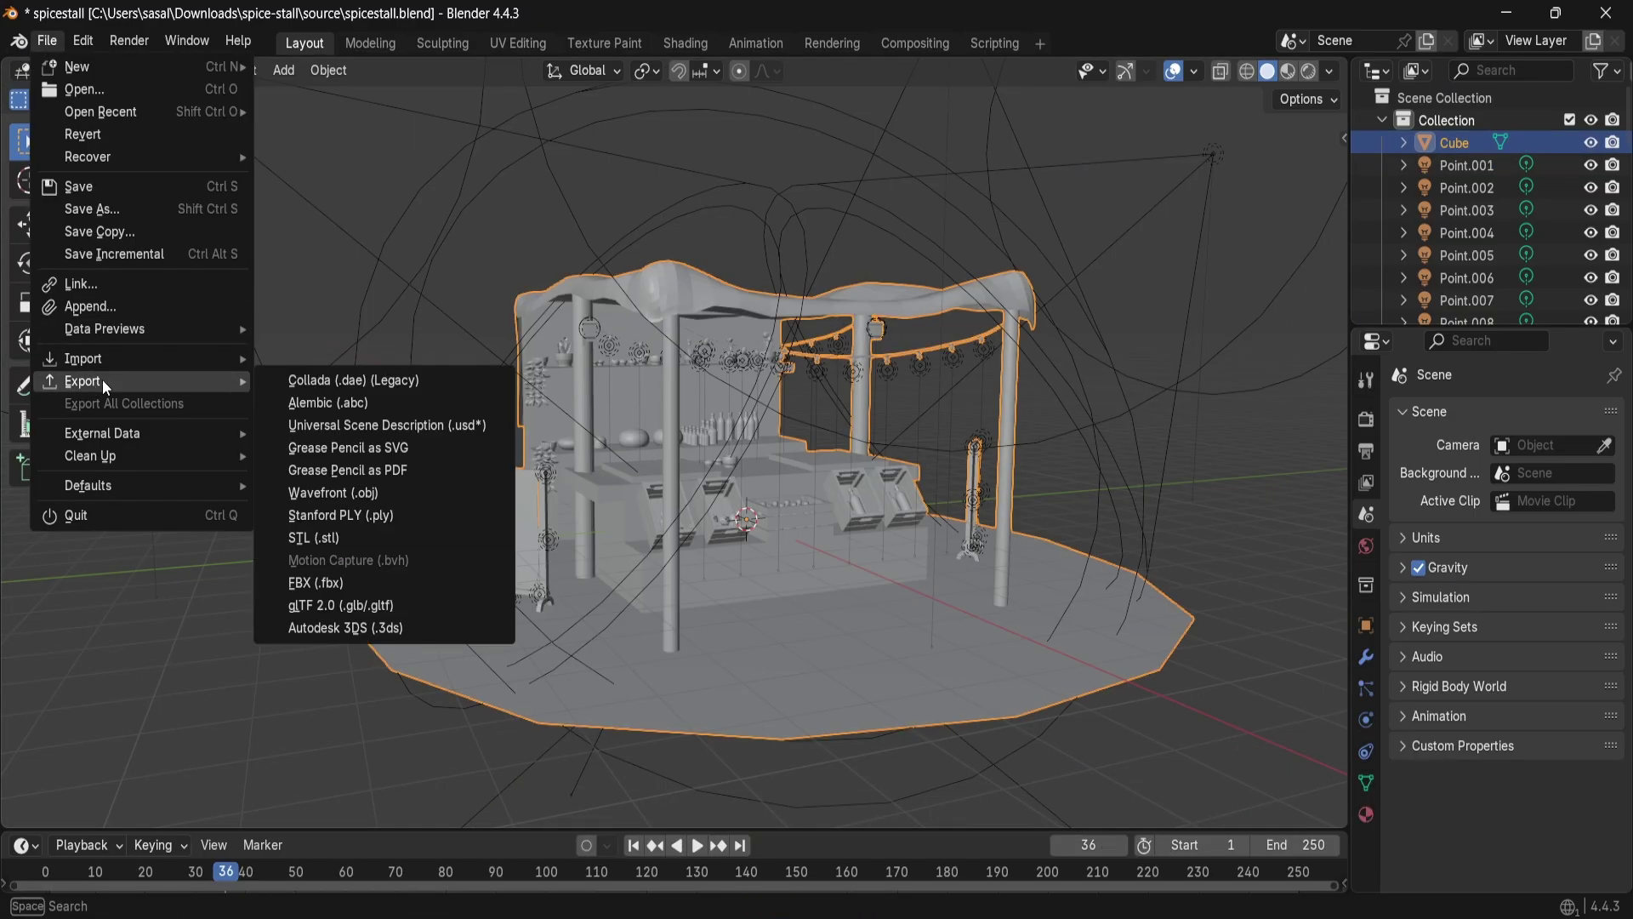
left_click(385, 585)
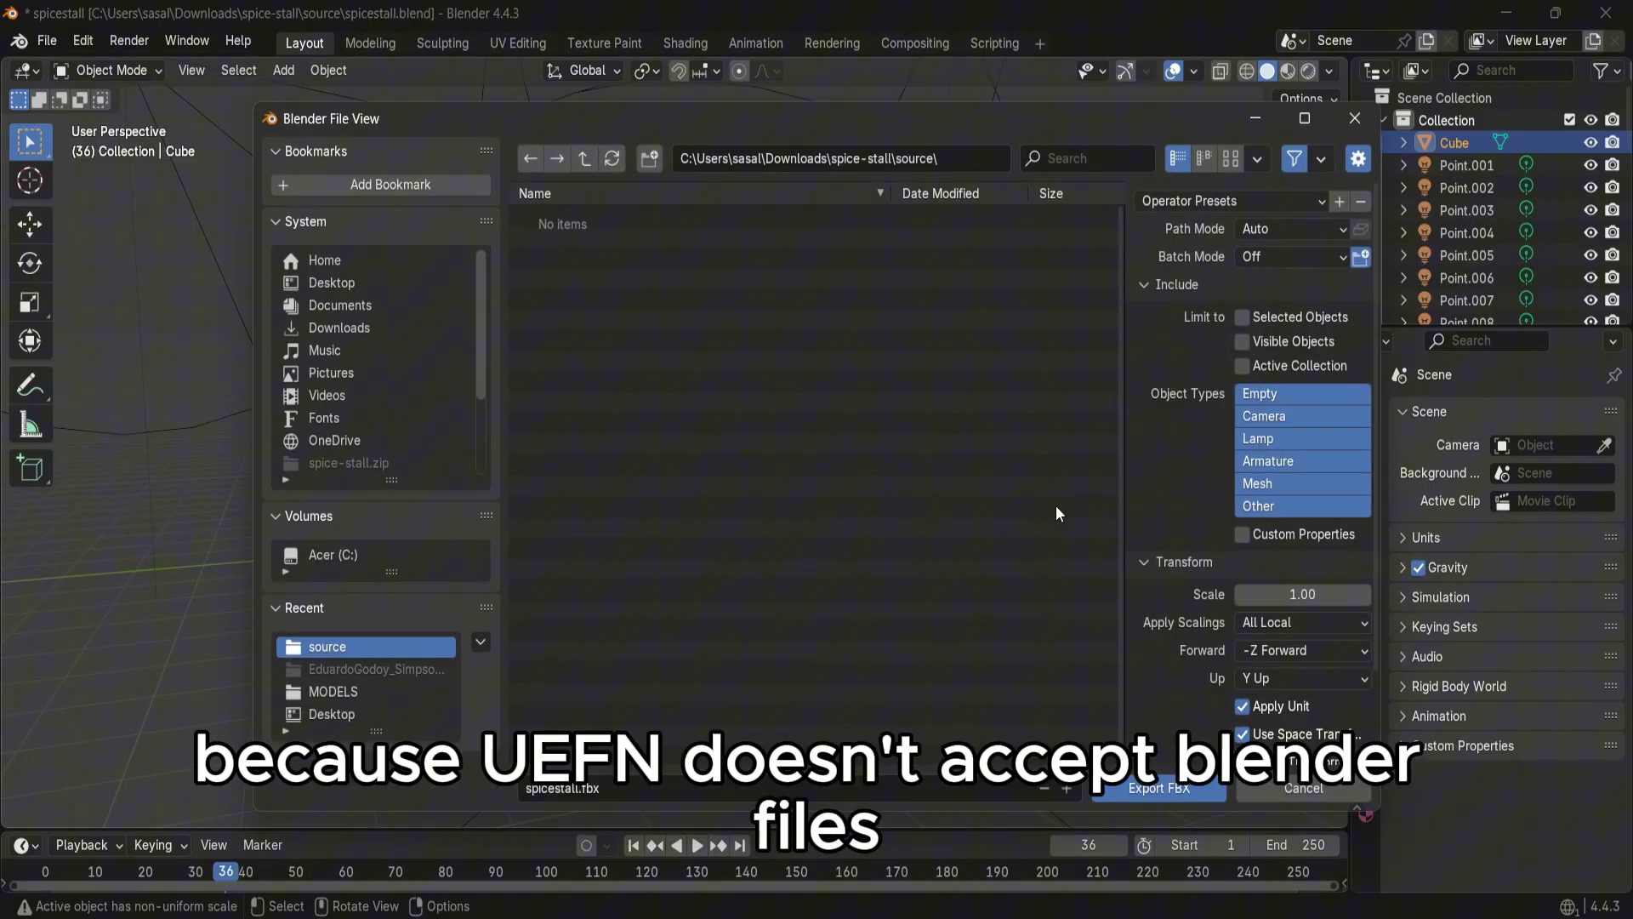
scroll(1222, 549, "down", 3)
scroll(1221, 549, "up", 3)
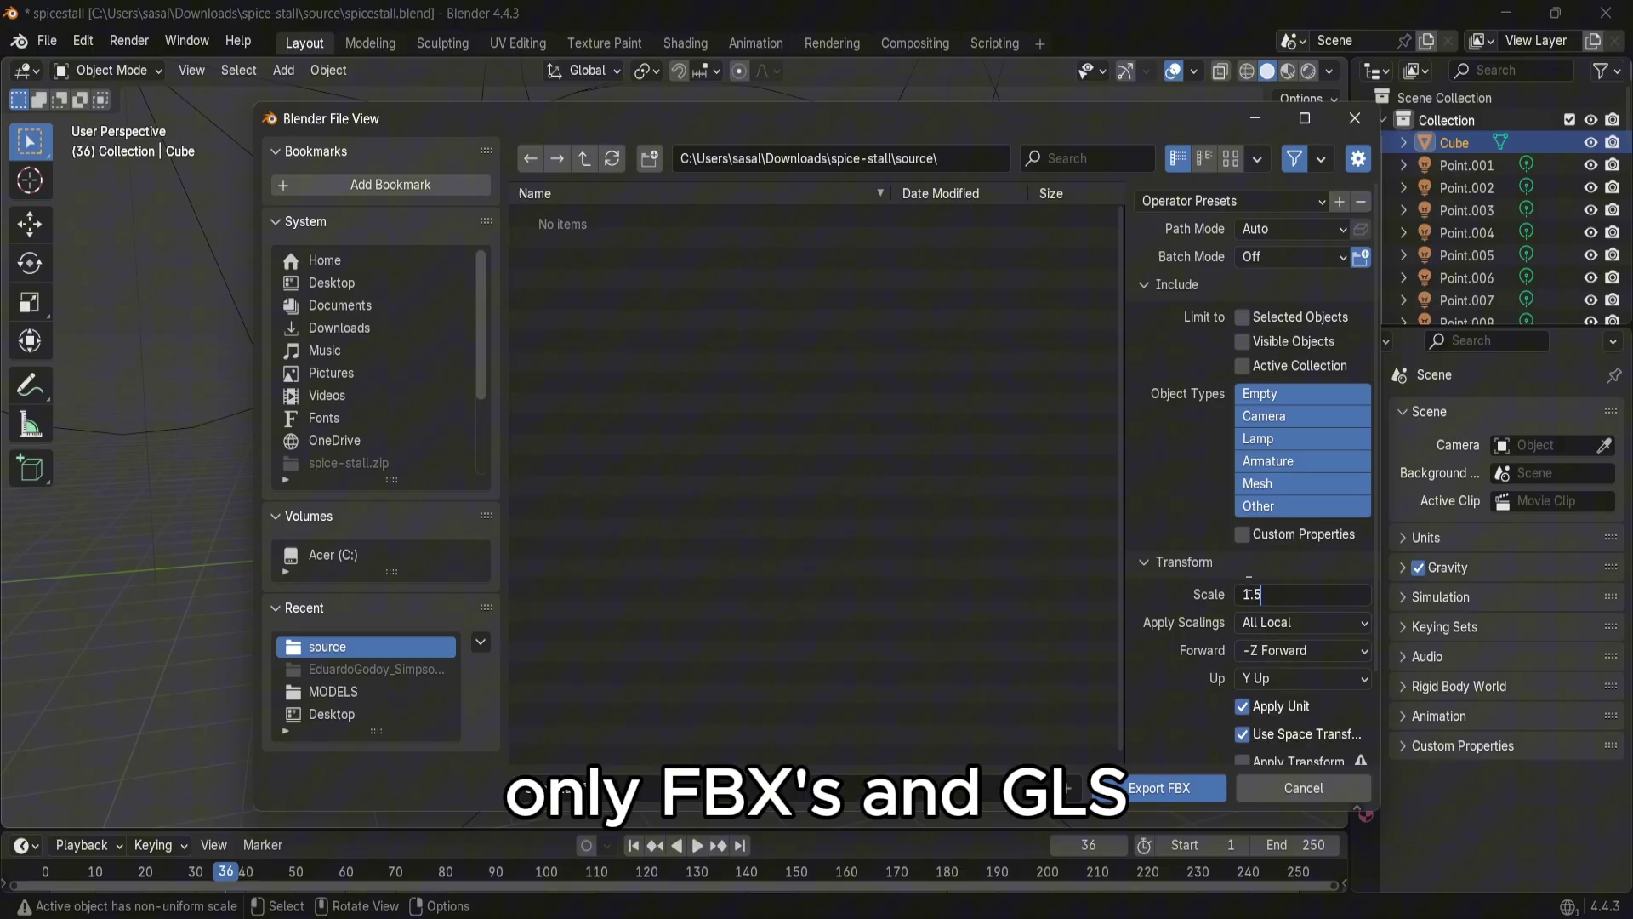
key("Return")
scroll(1191, 587, "down", 3)
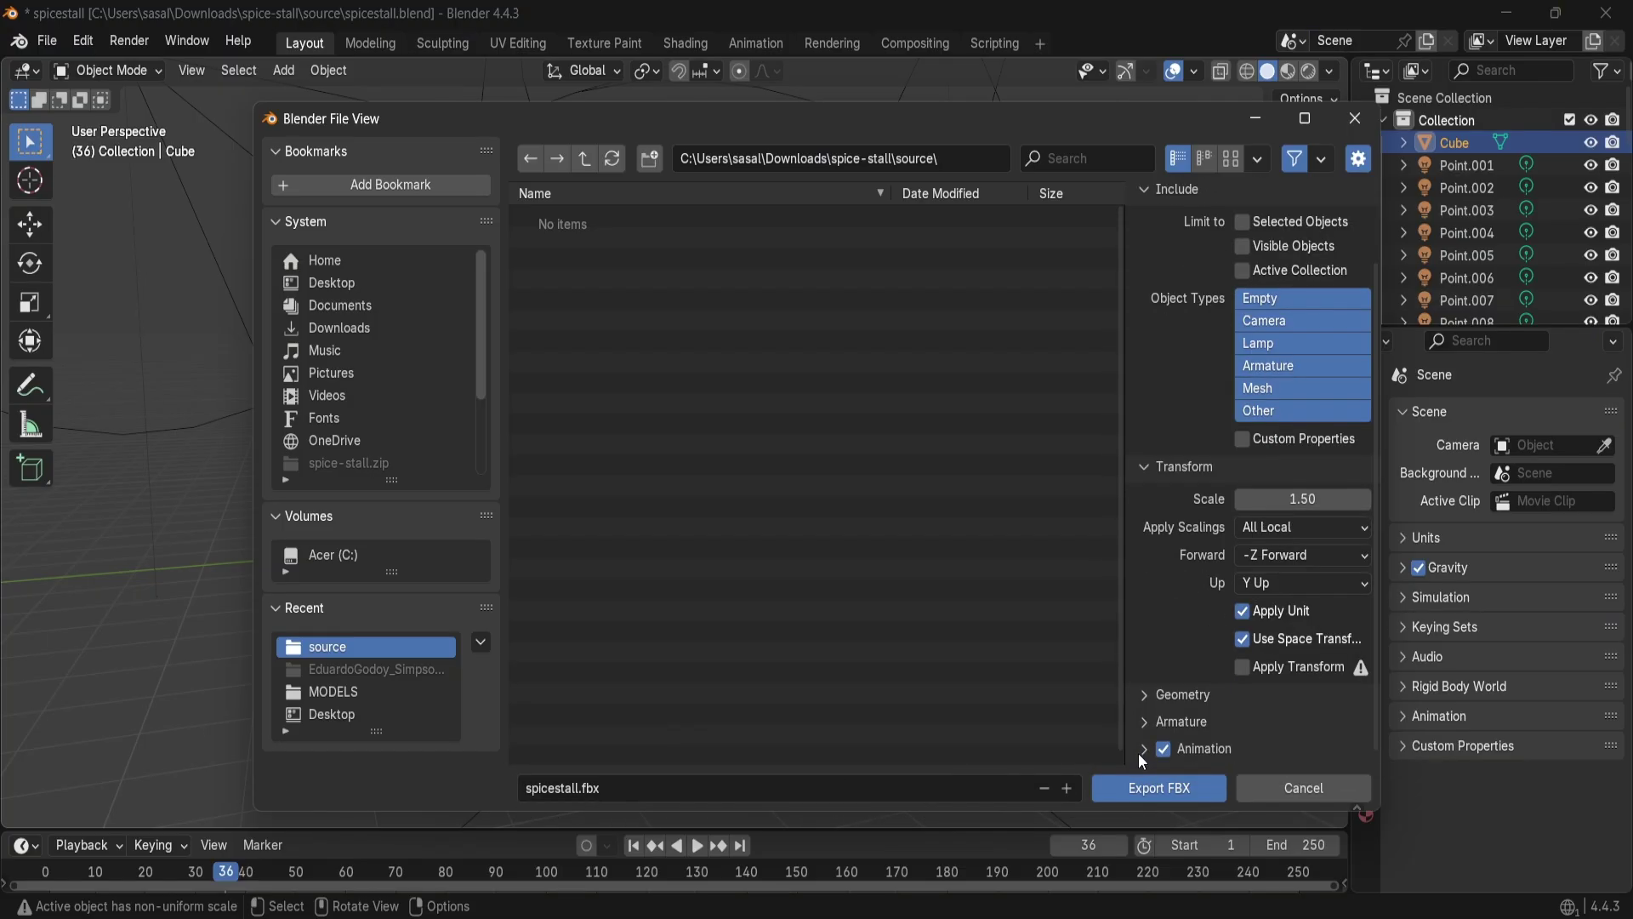
left_click(1143, 787)
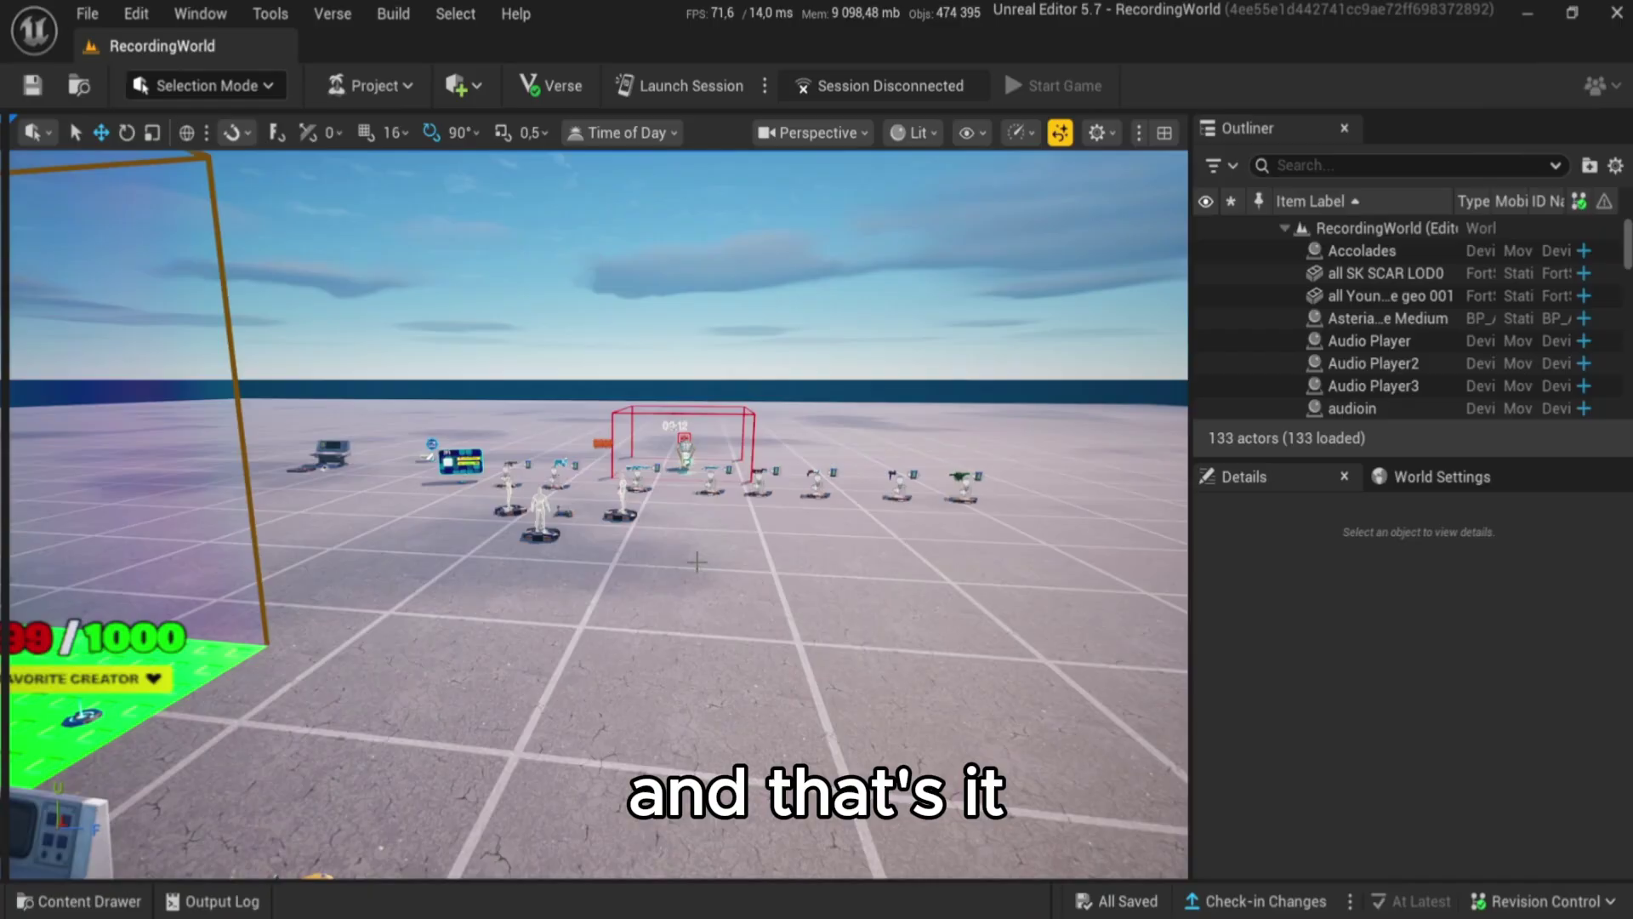
Step: Switch to Unreal Editor and show all of the RecordingWorld content without the Static Mesh filter
key("ctrl+space")
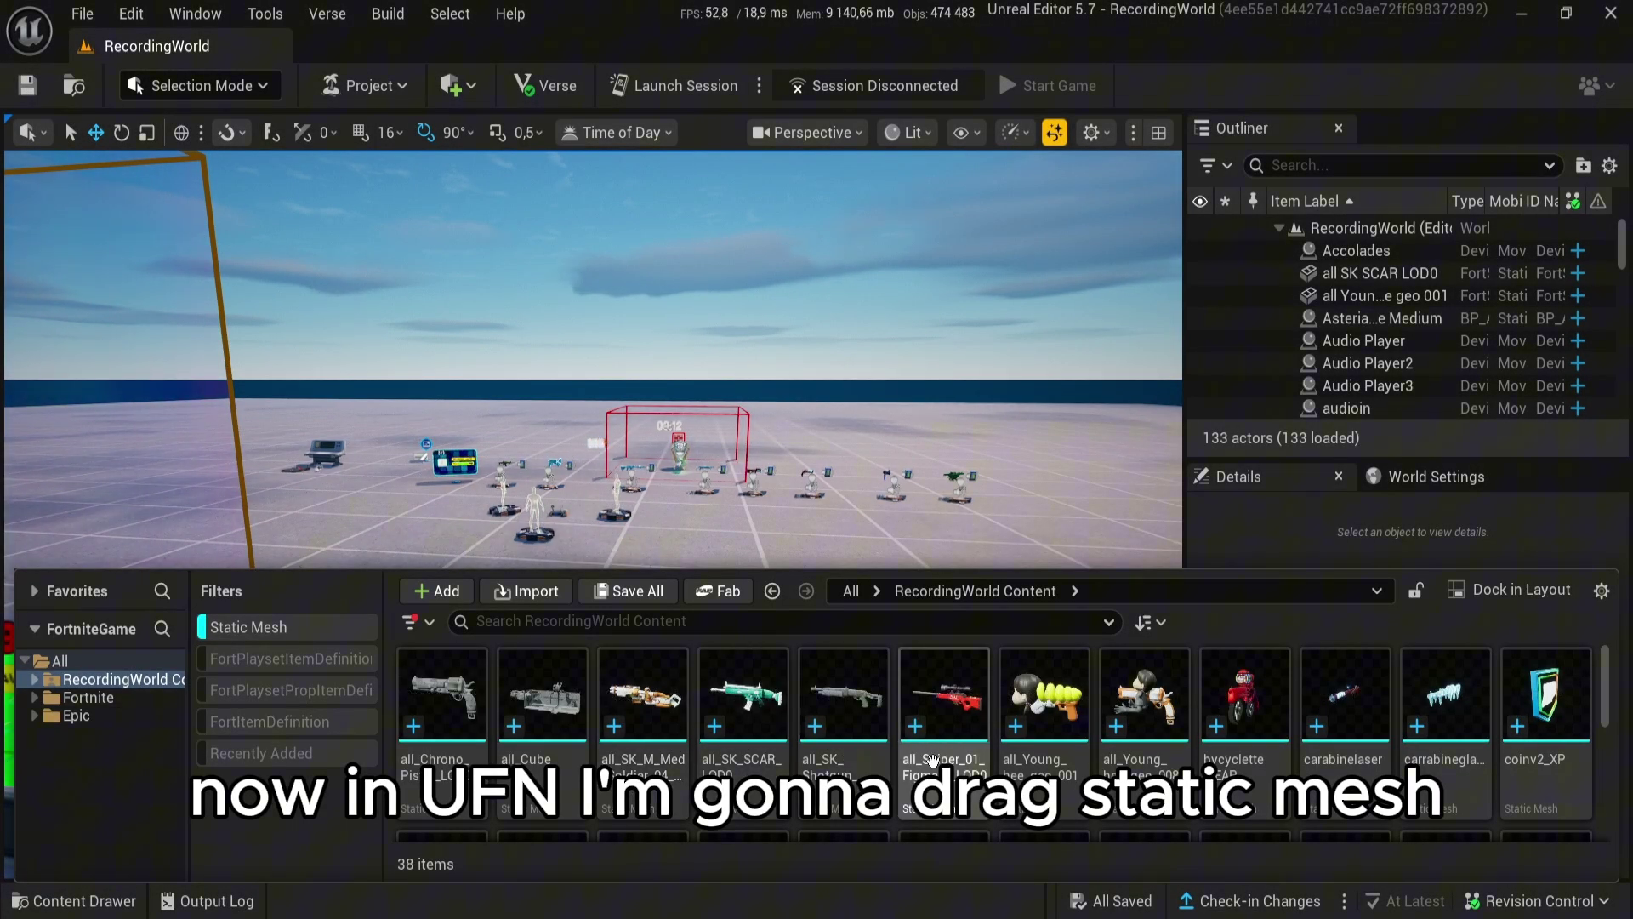
scroll(736, 754, "down", 5)
scroll(736, 753, "up", 5)
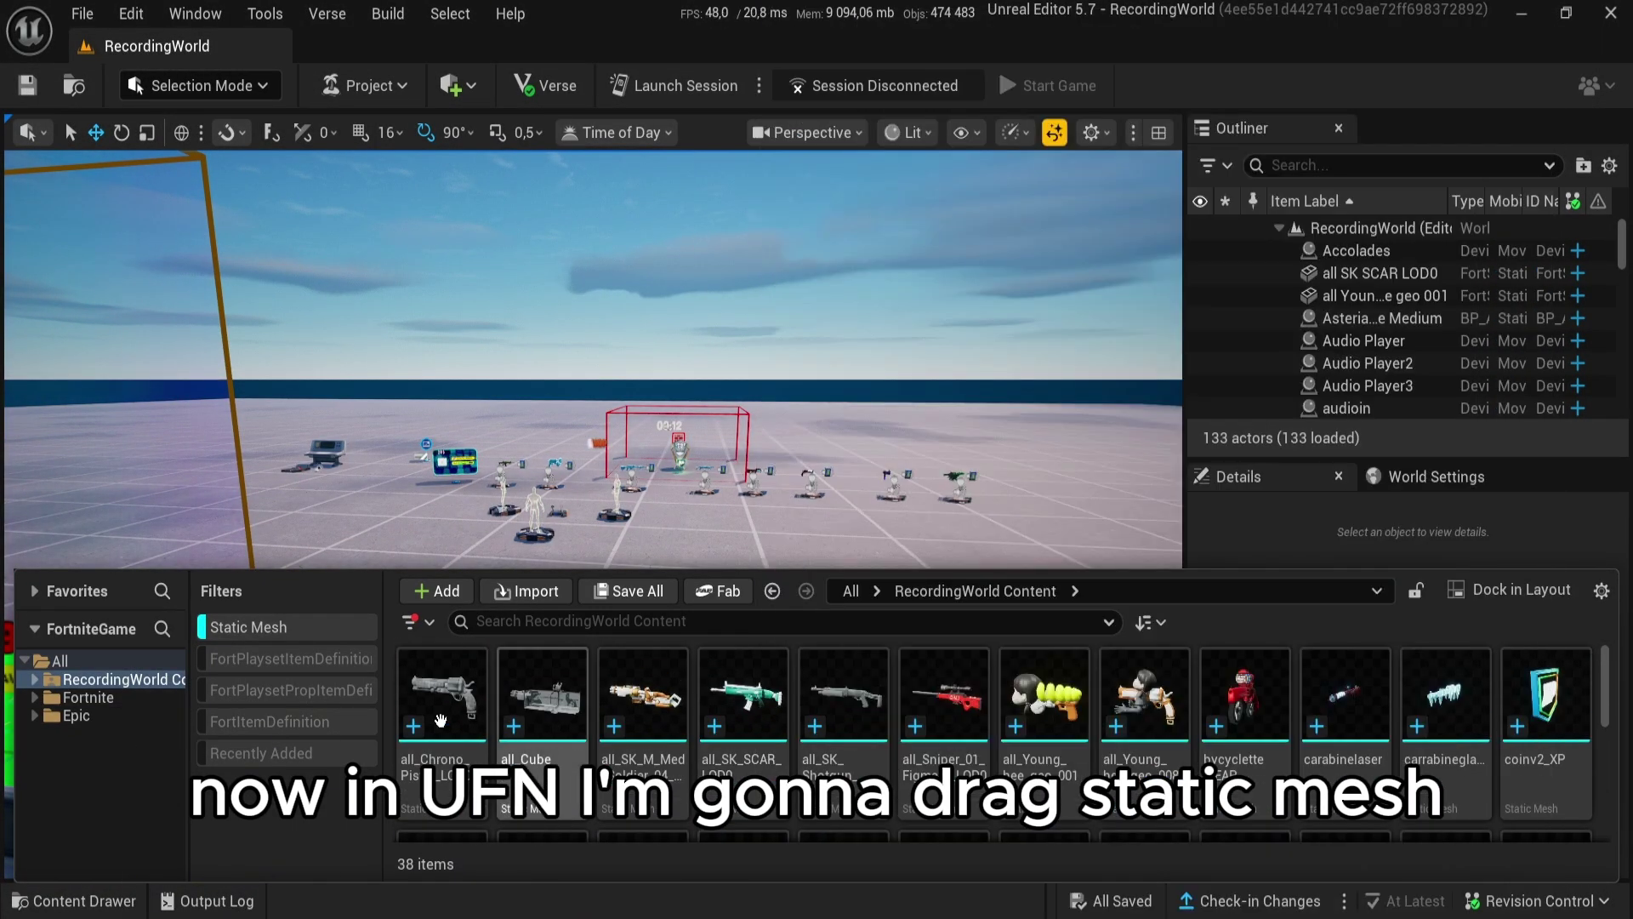
left_click(124, 679)
left_click(228, 631)
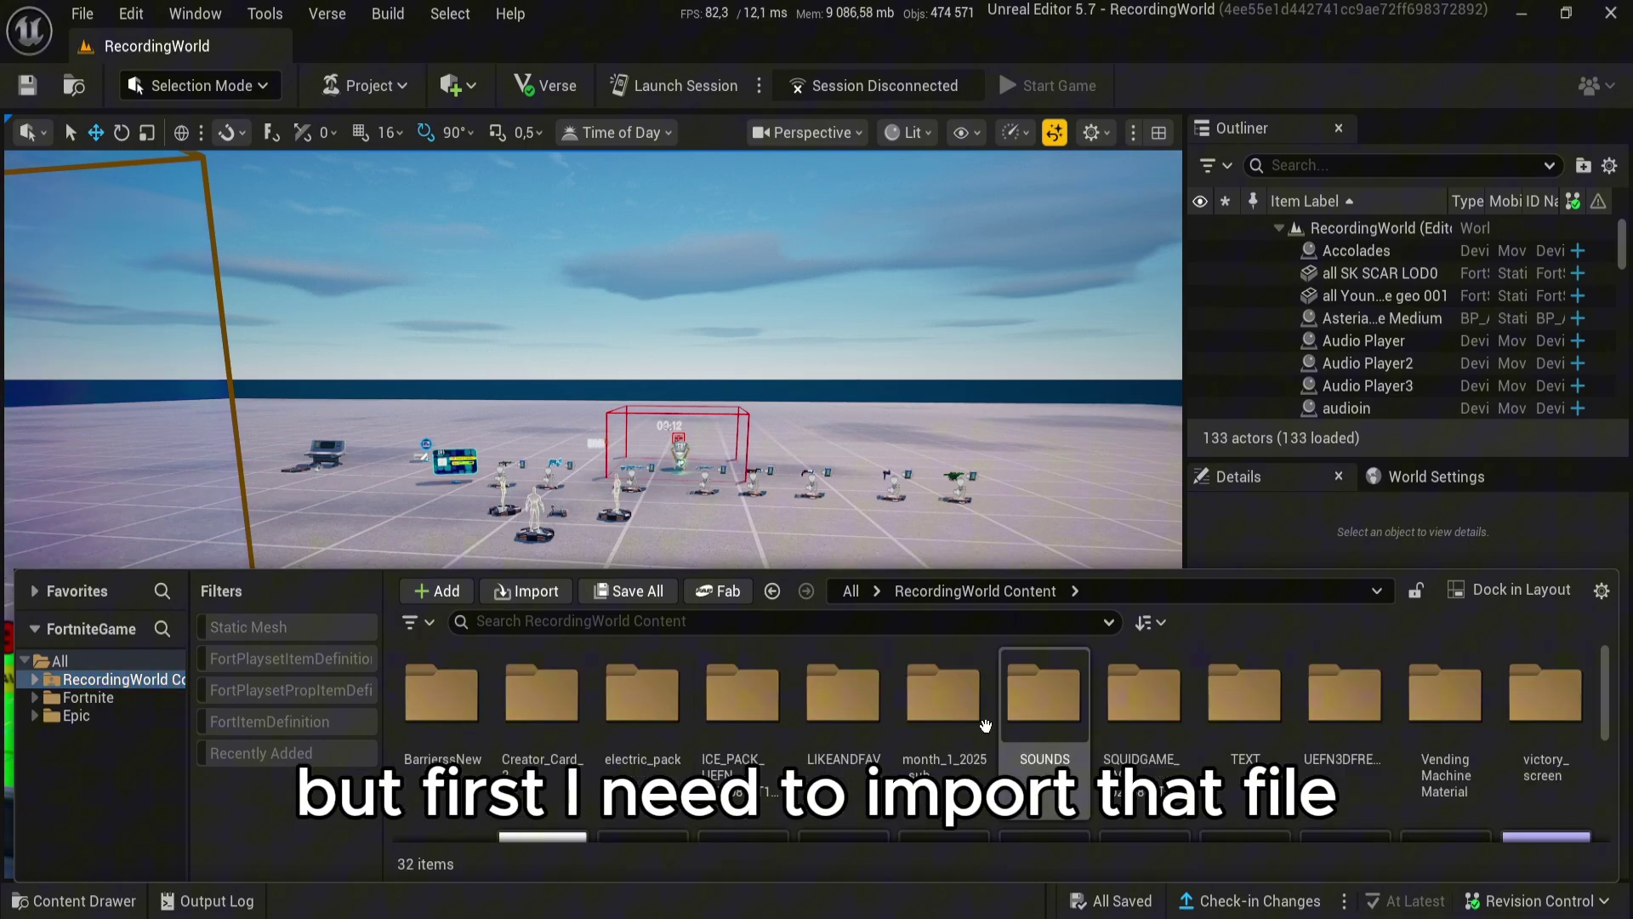
scroll(742, 754, "down", 5)
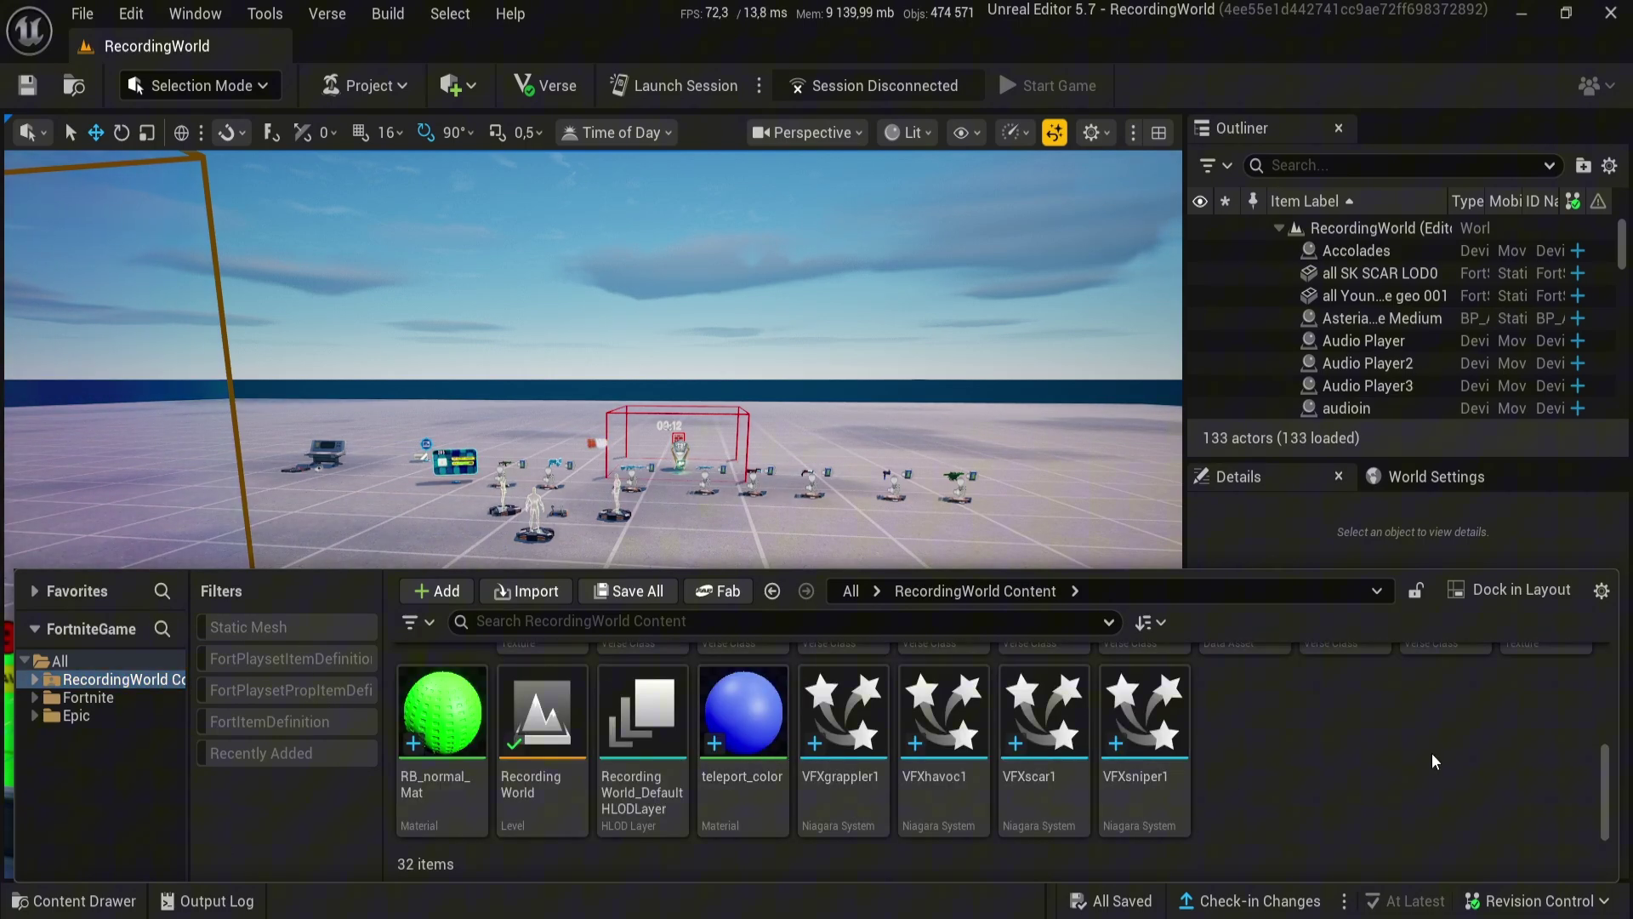
Step: Create a new folder named model3d in the RecordingWorld content
right_click(1273, 734)
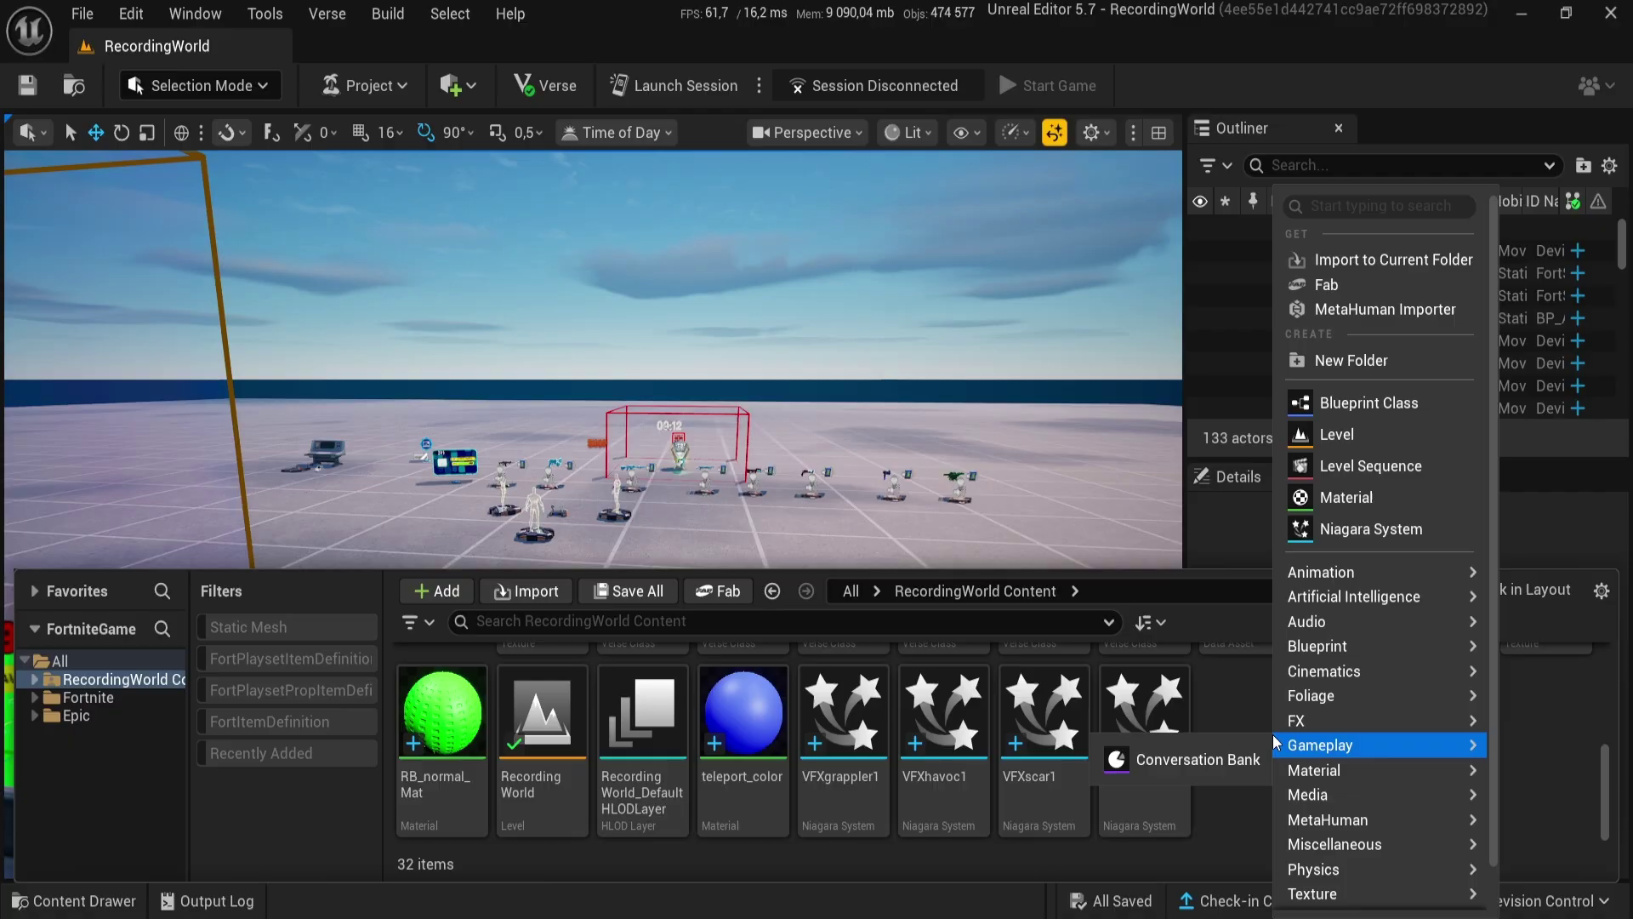
left_click(1353, 360)
type("u")
key("BackSpace")
type("model3d")
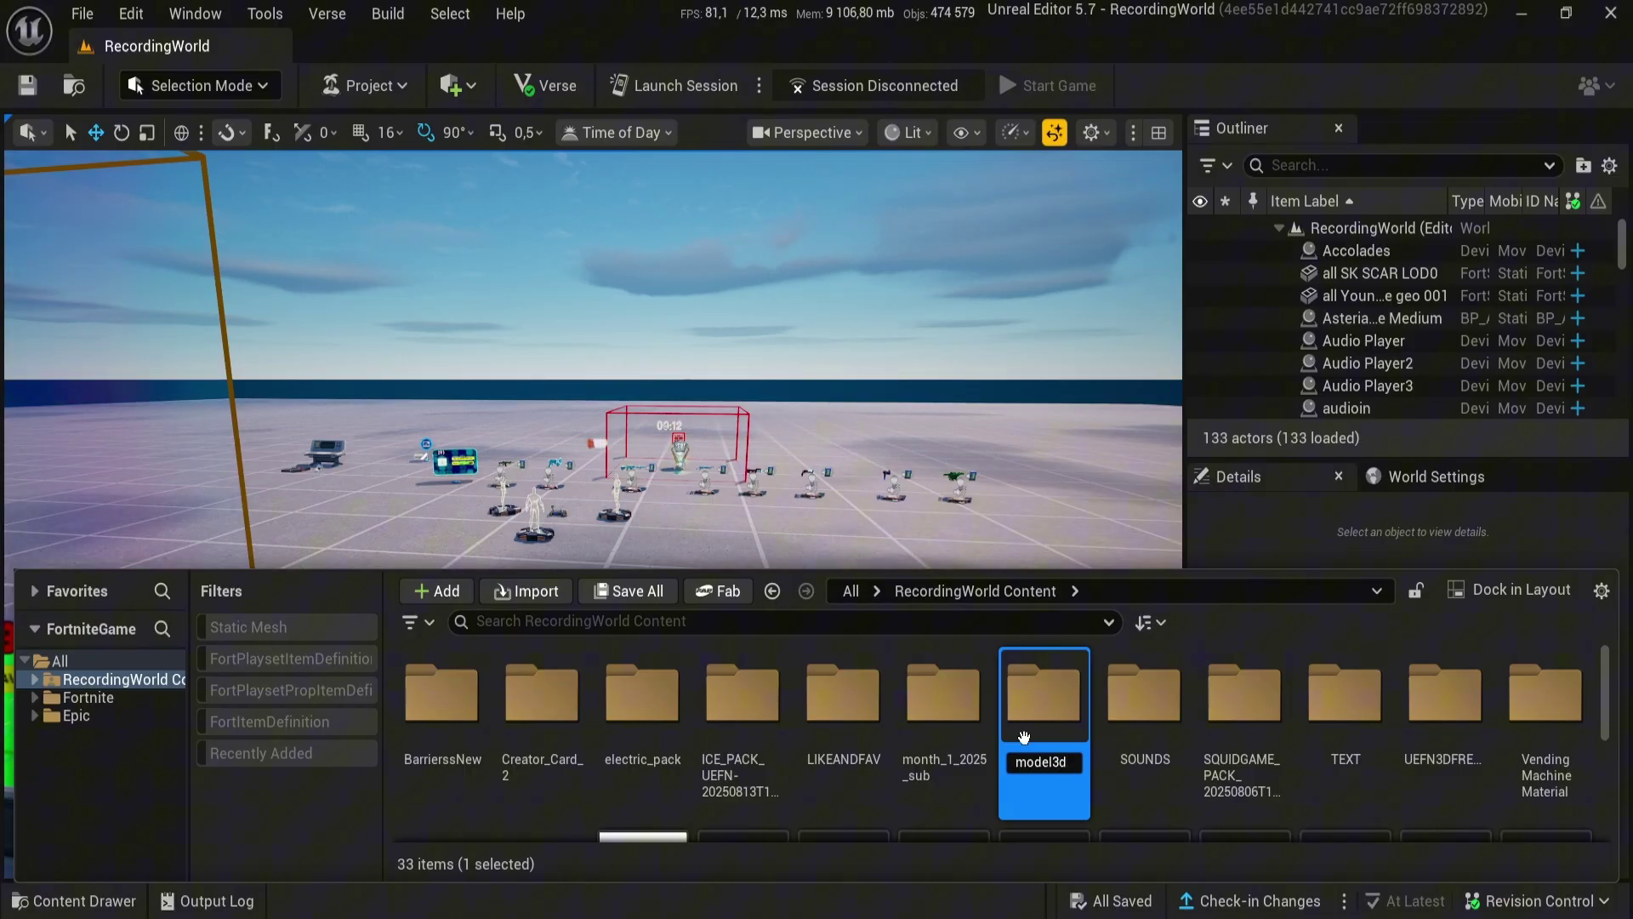
key("Return")
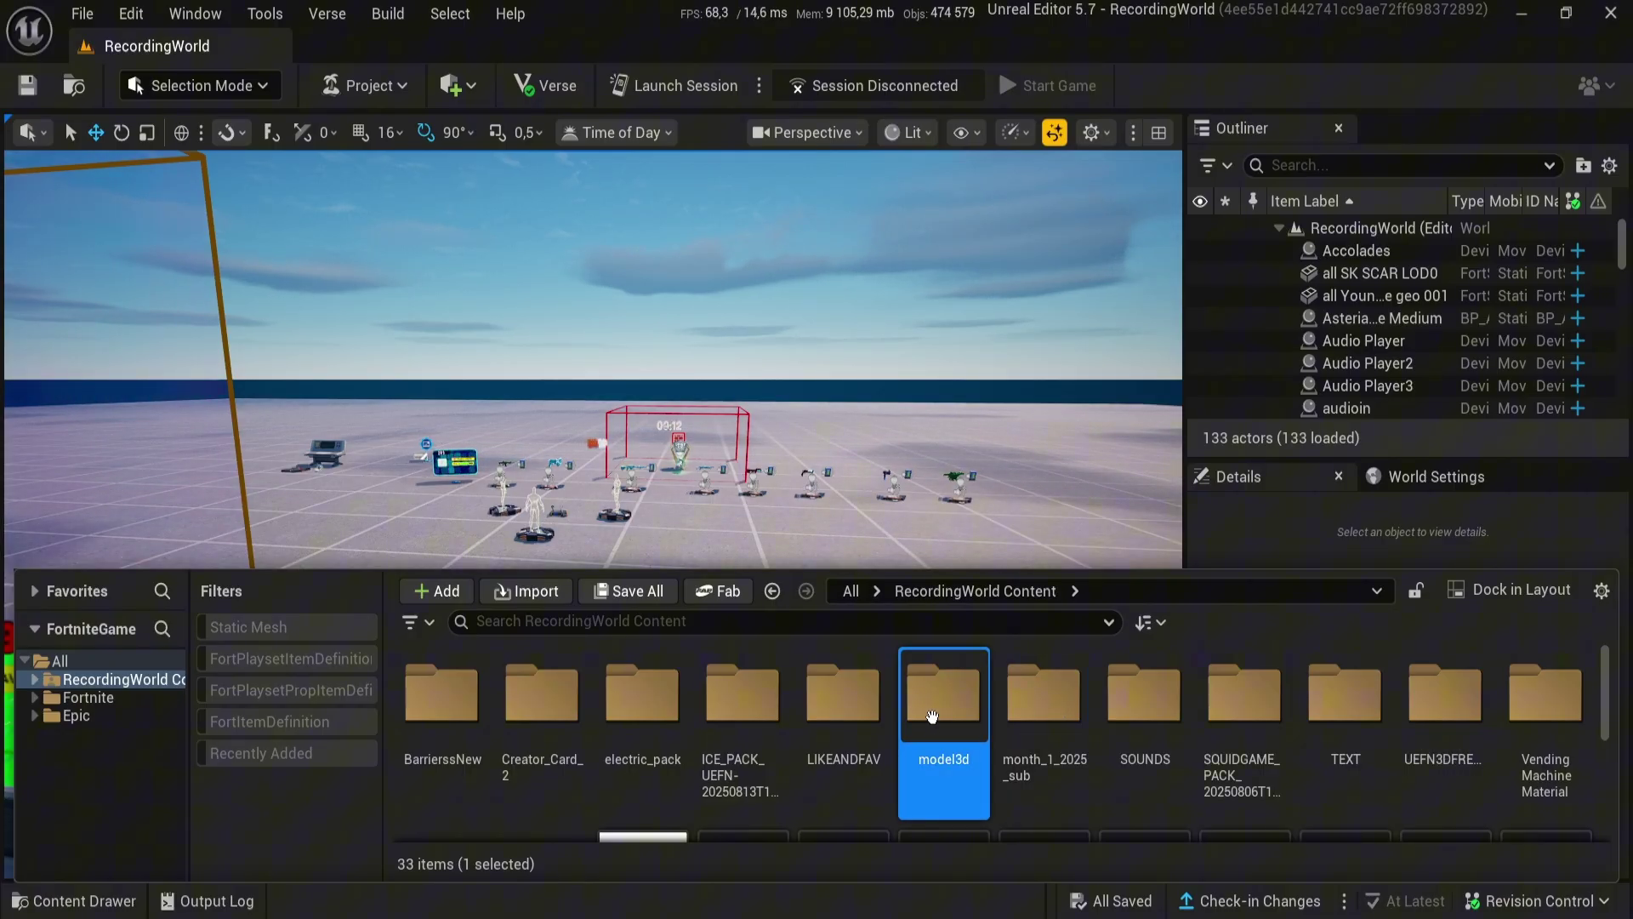
Step: Import the spicestall FBX into the model3d folder with all default import options, and dismiss the message log
double_click(937, 718)
left_click(549, 593)
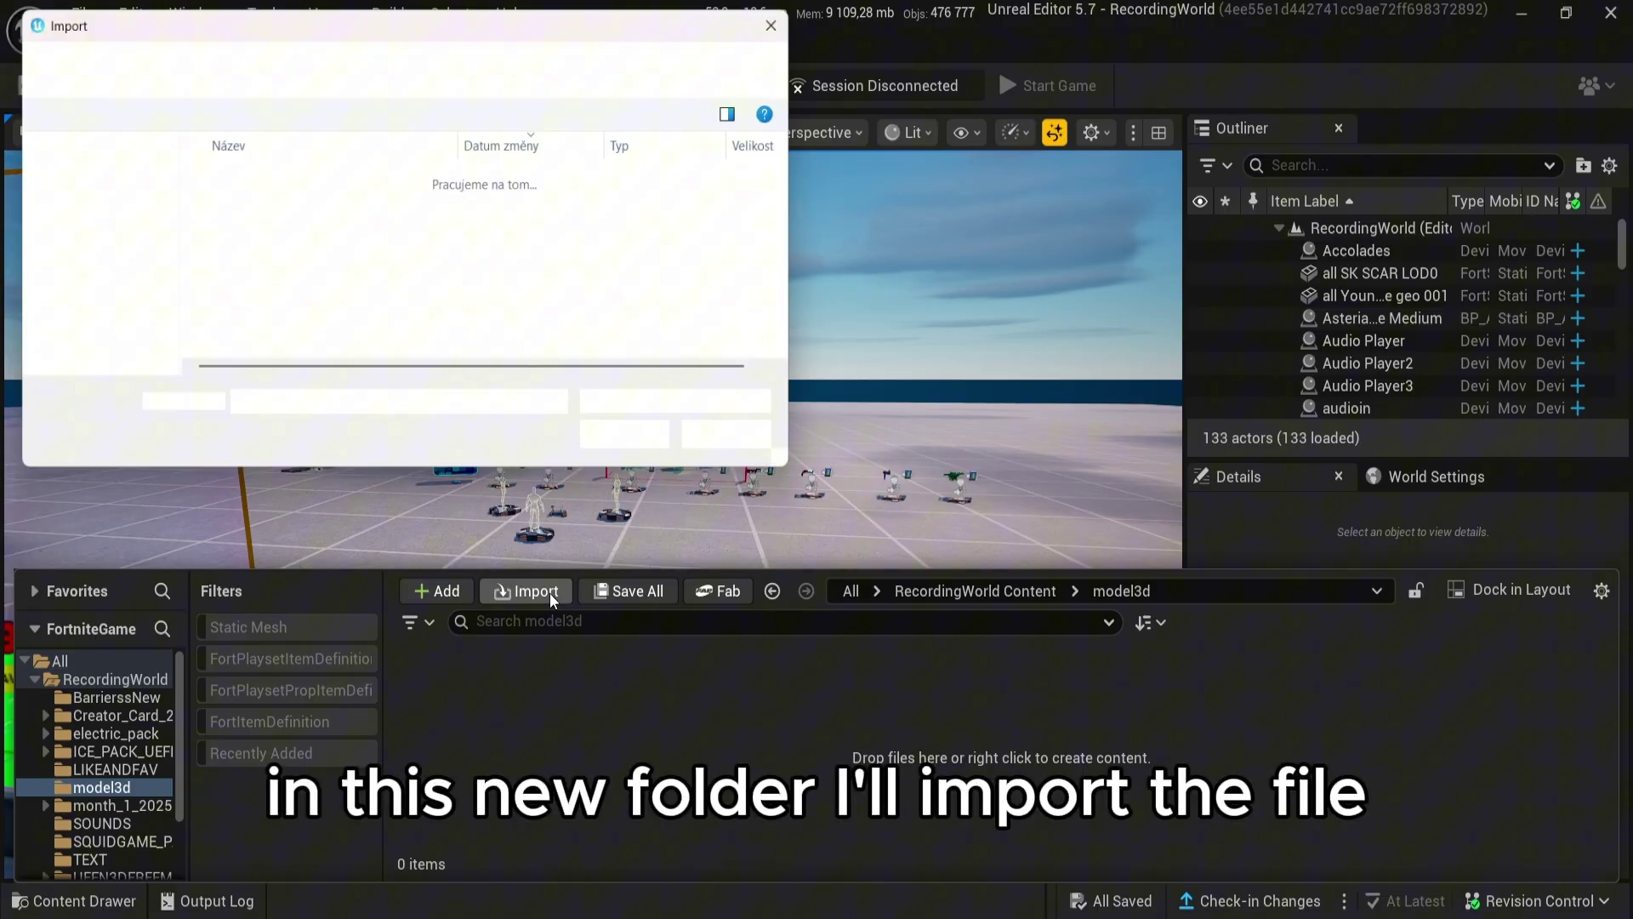
left_click(238, 206)
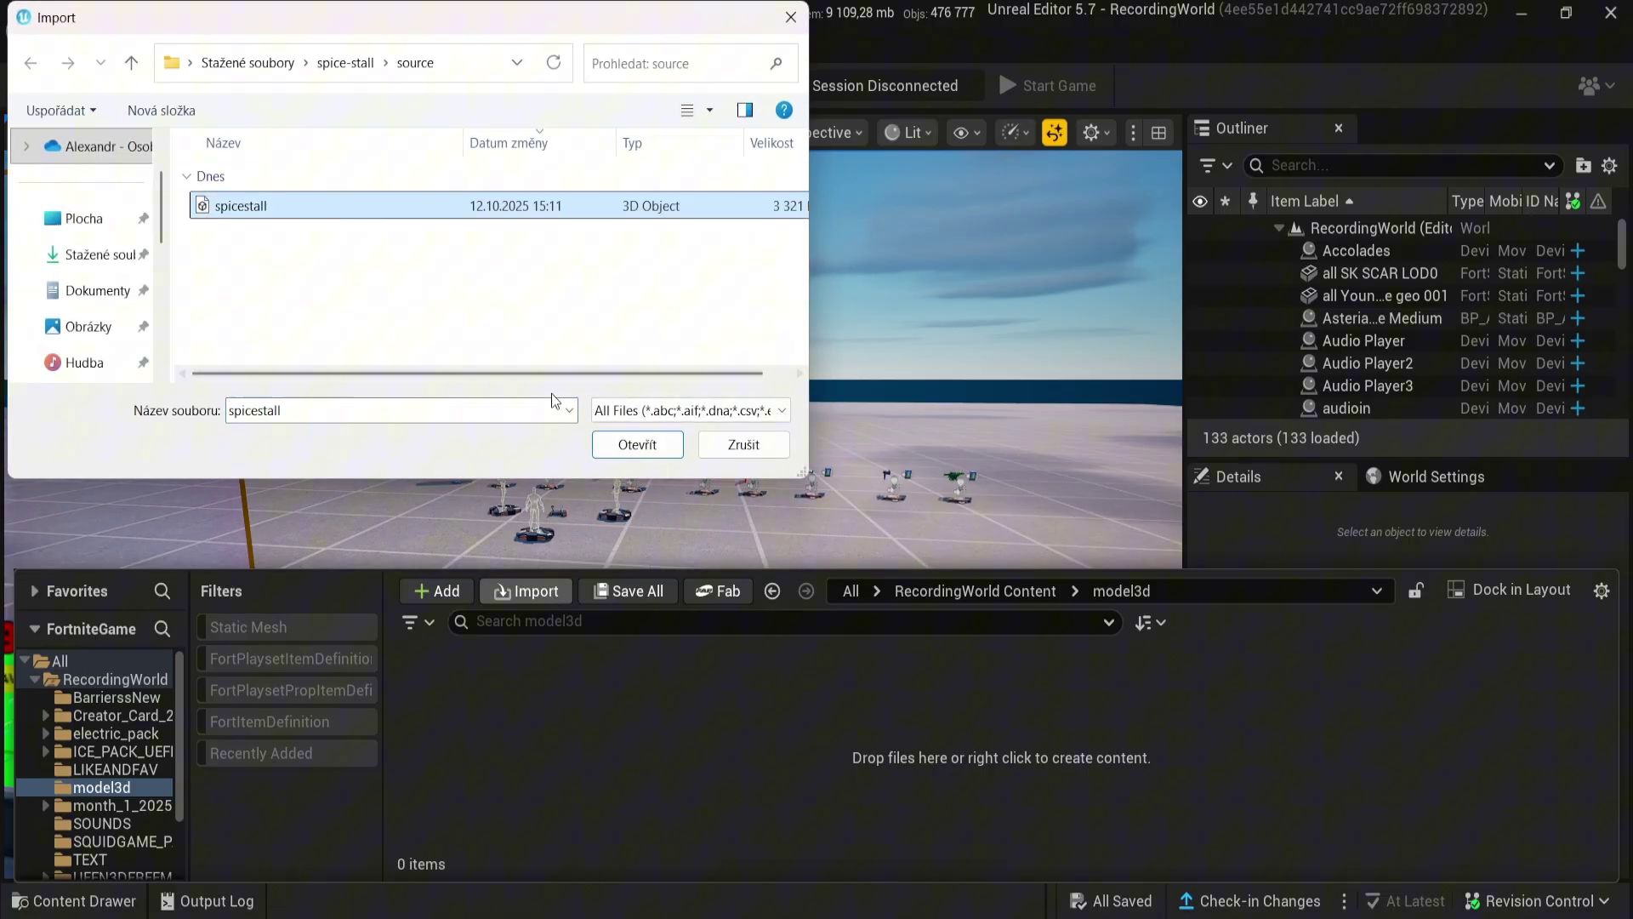
left_click(629, 447)
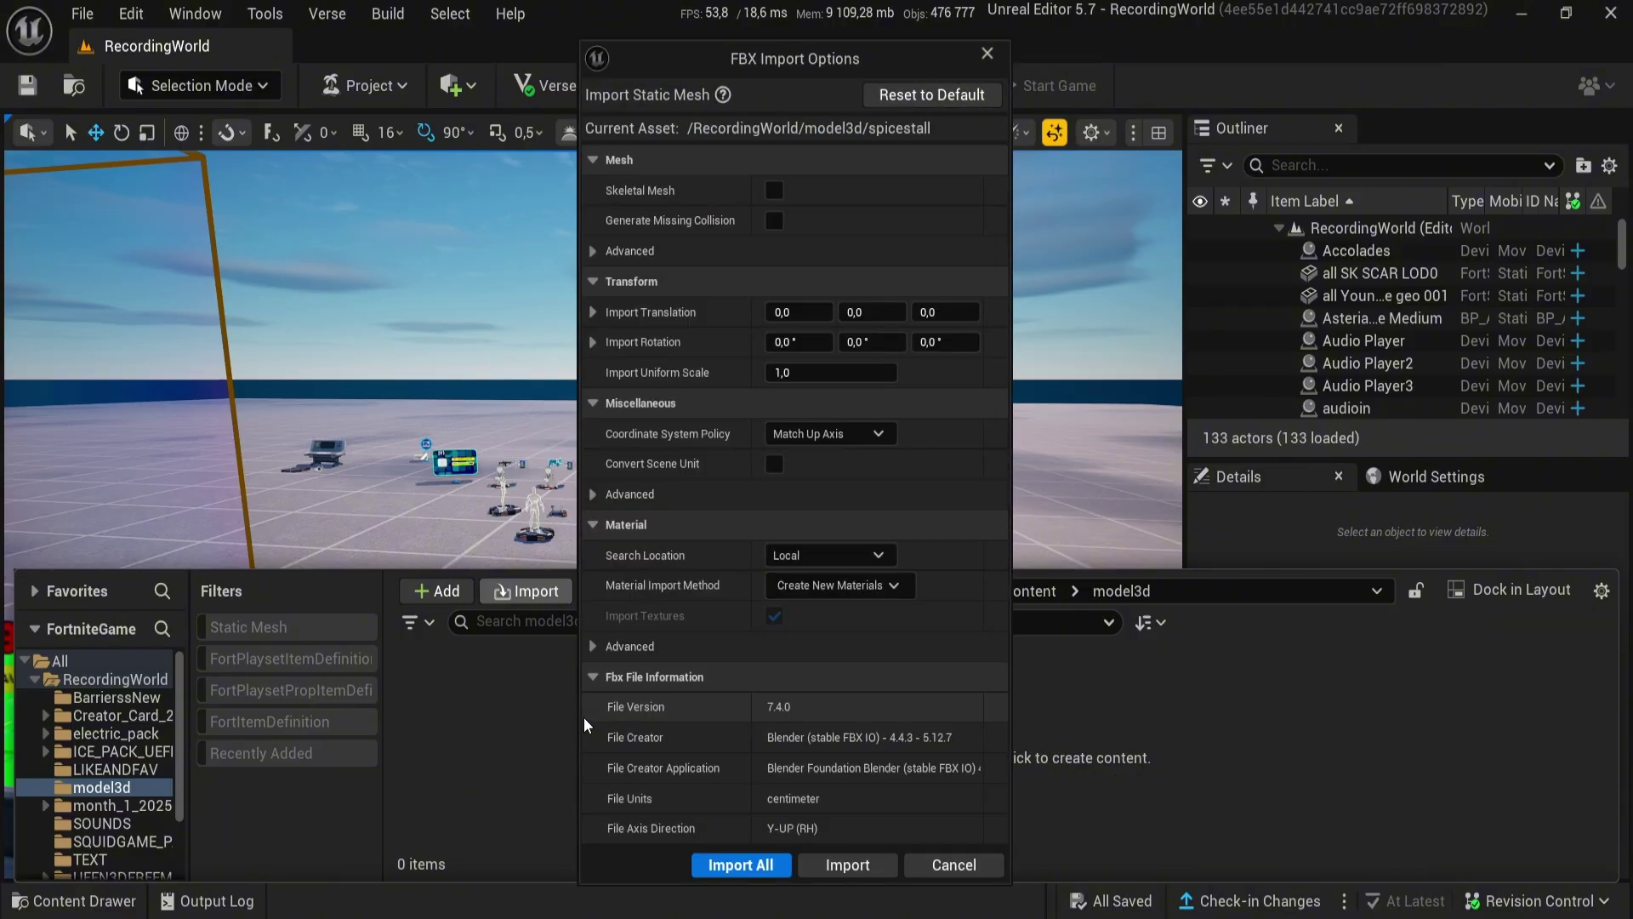
left_click(759, 870)
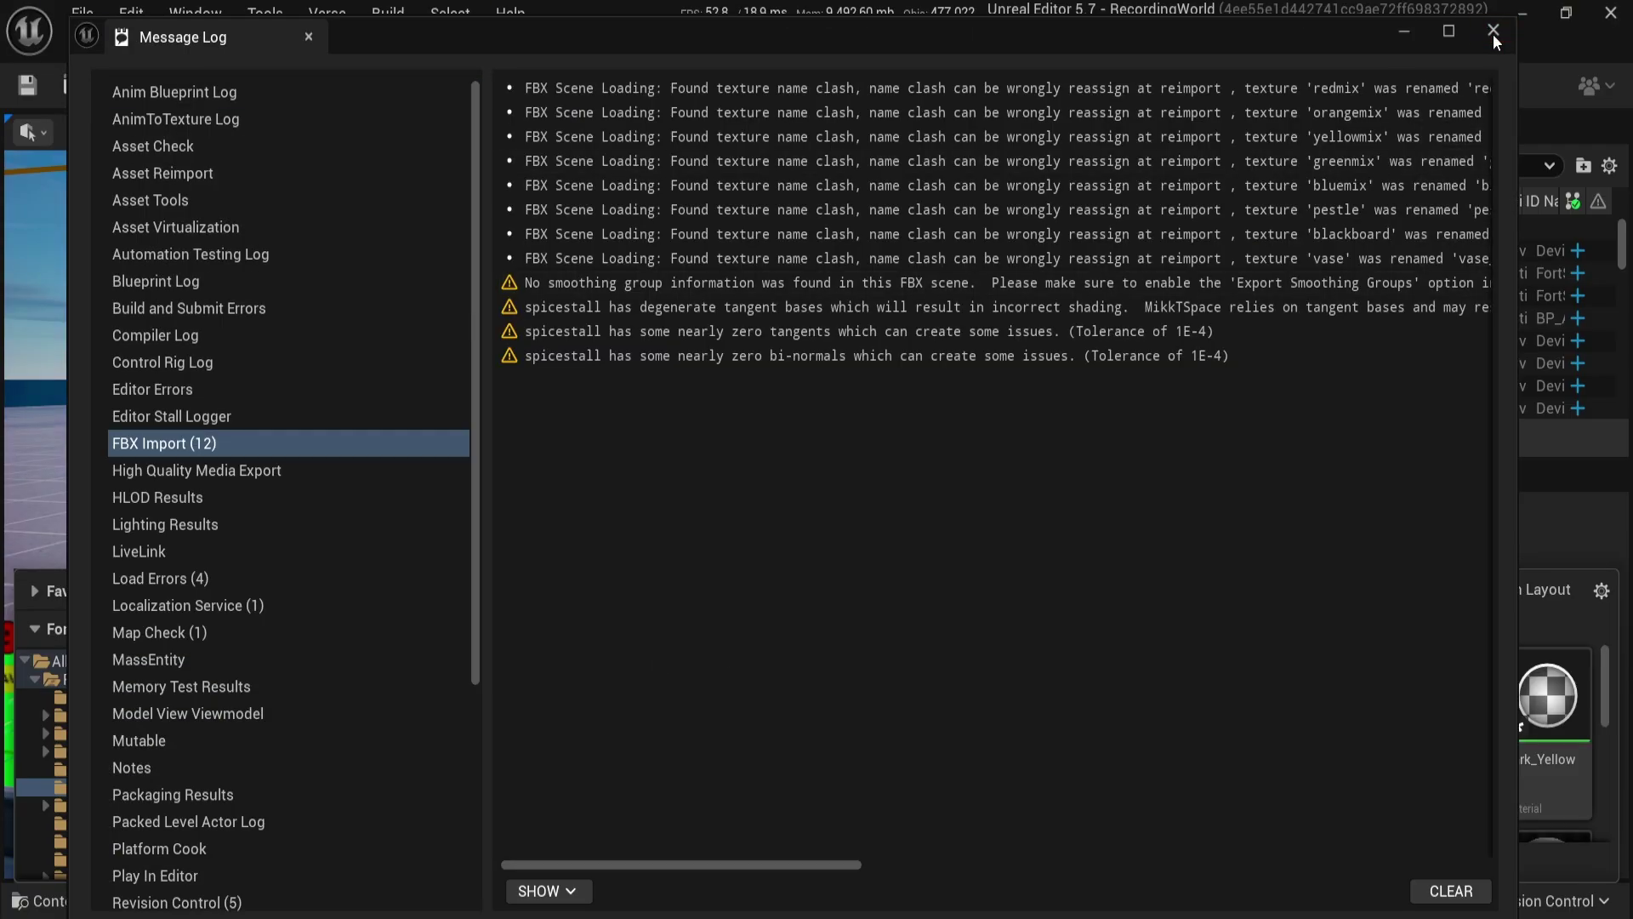
left_click(1493, 32)
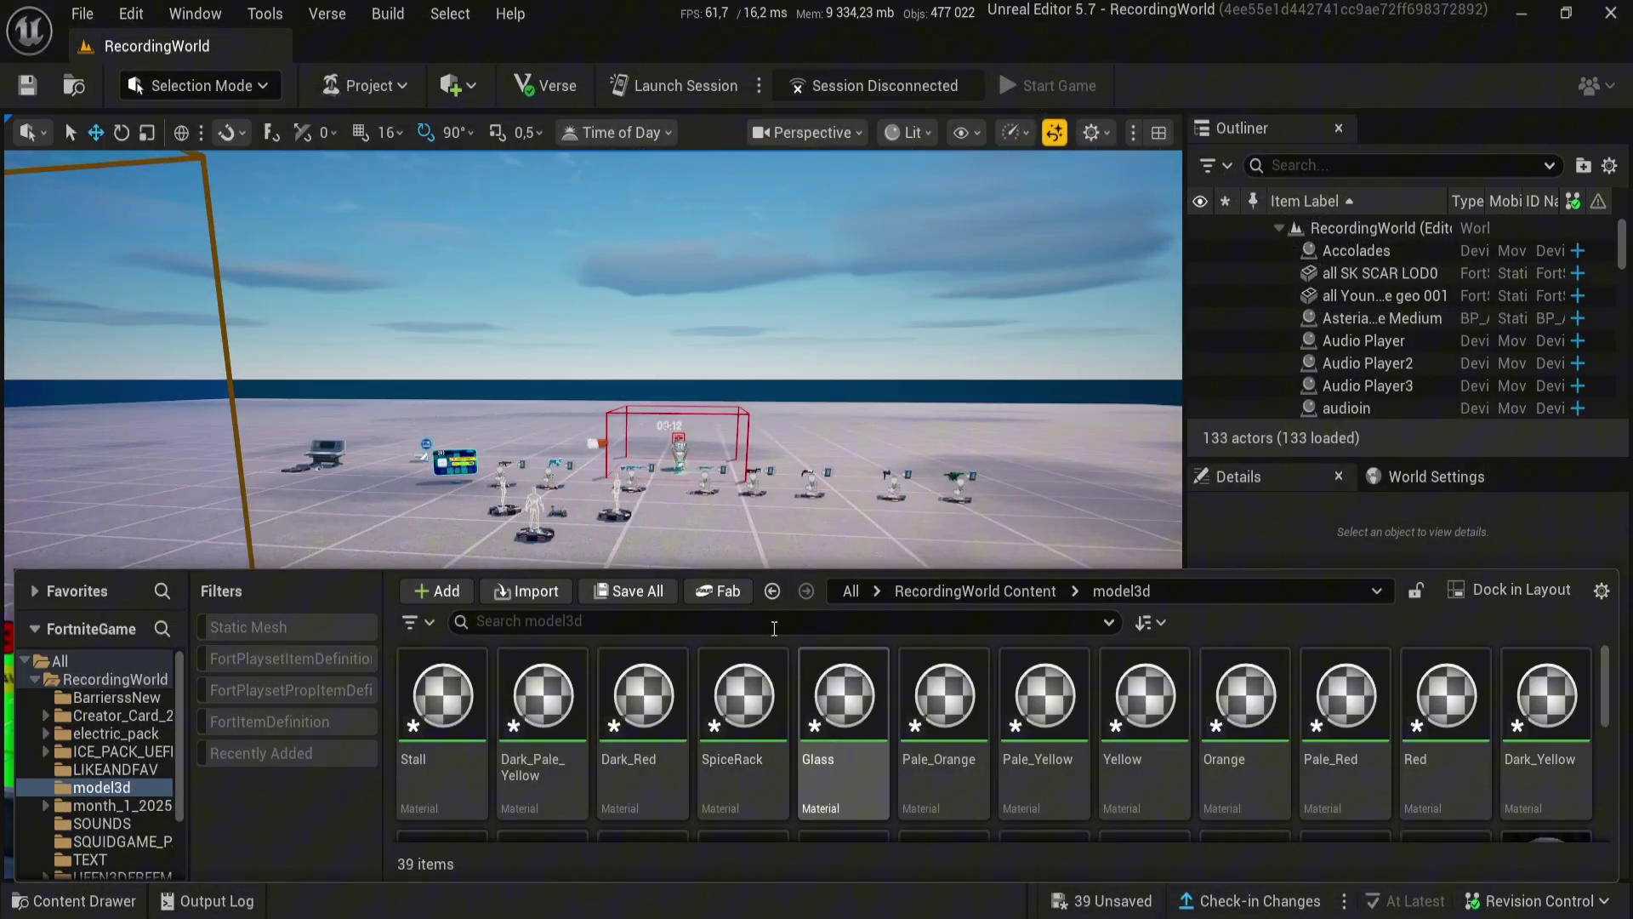
Step: Filter the model3d folder to static meshes and place the spicestall mesh on the ground in the level
scroll(768, 782, "down", 1)
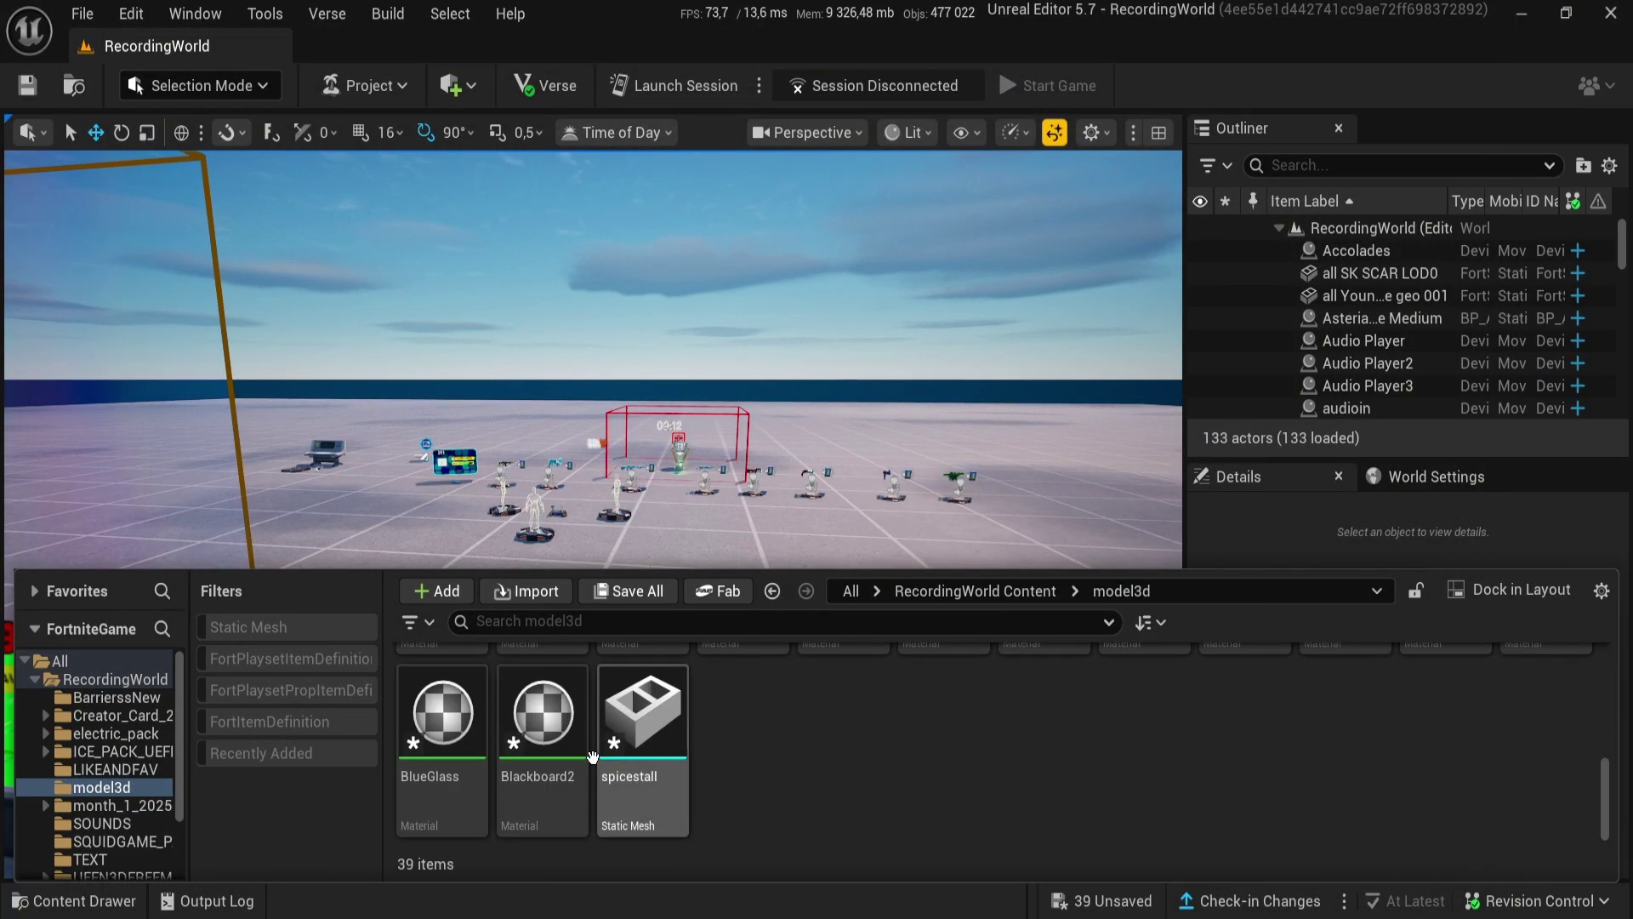
left_click(255, 627)
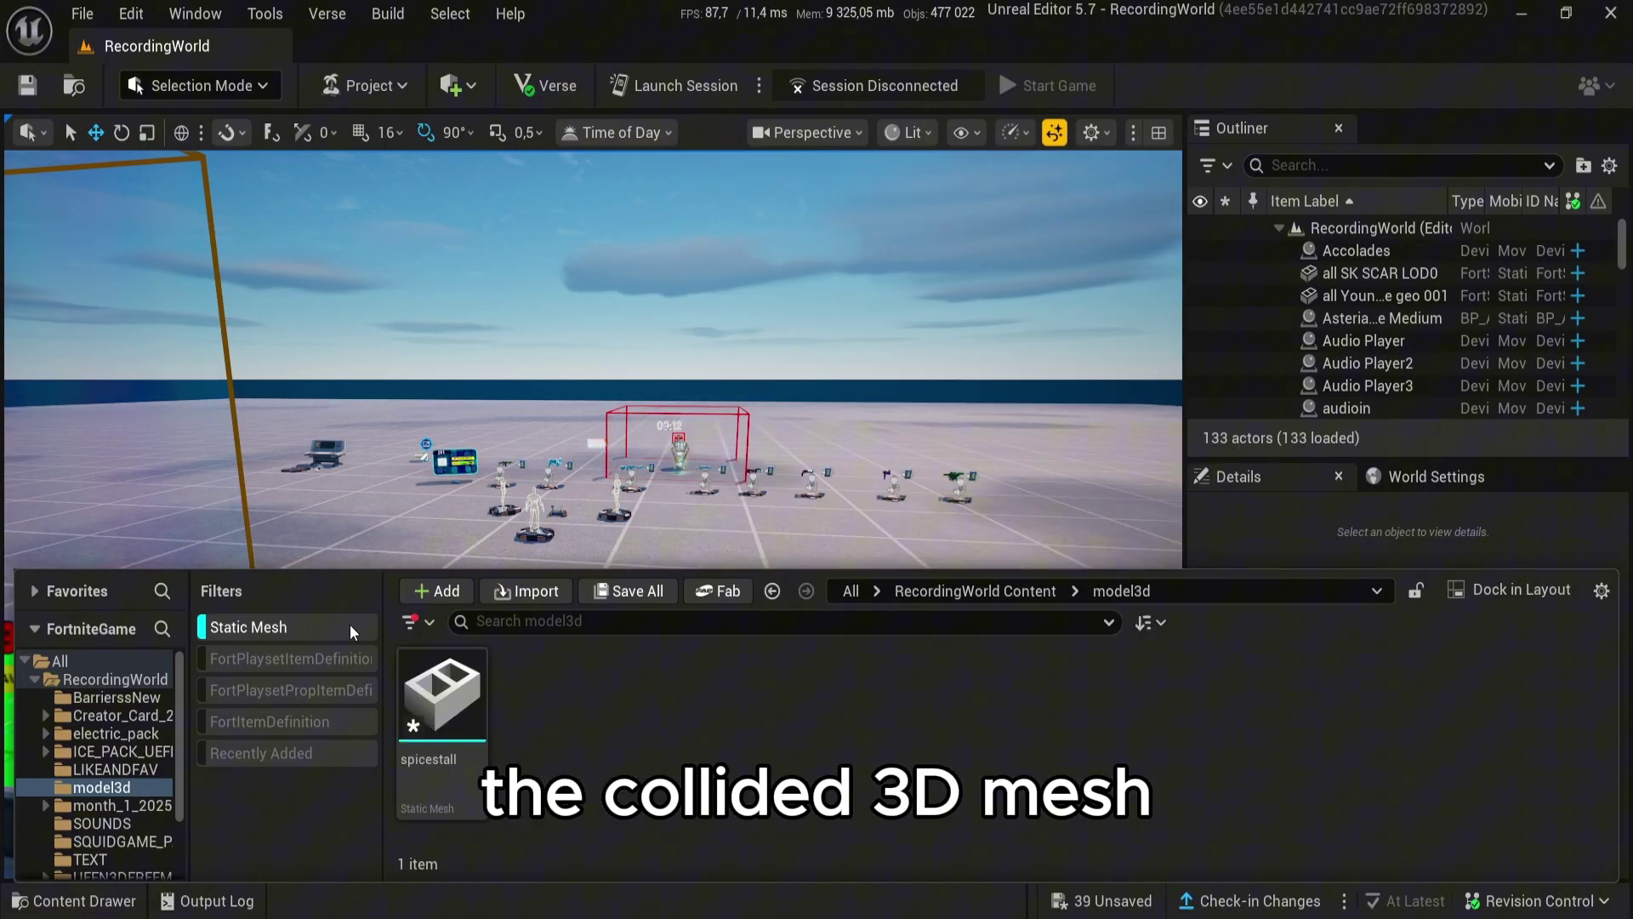
left_click_drag(442, 706, 908, 540)
right_click_drag(850, 551, 723, 579)
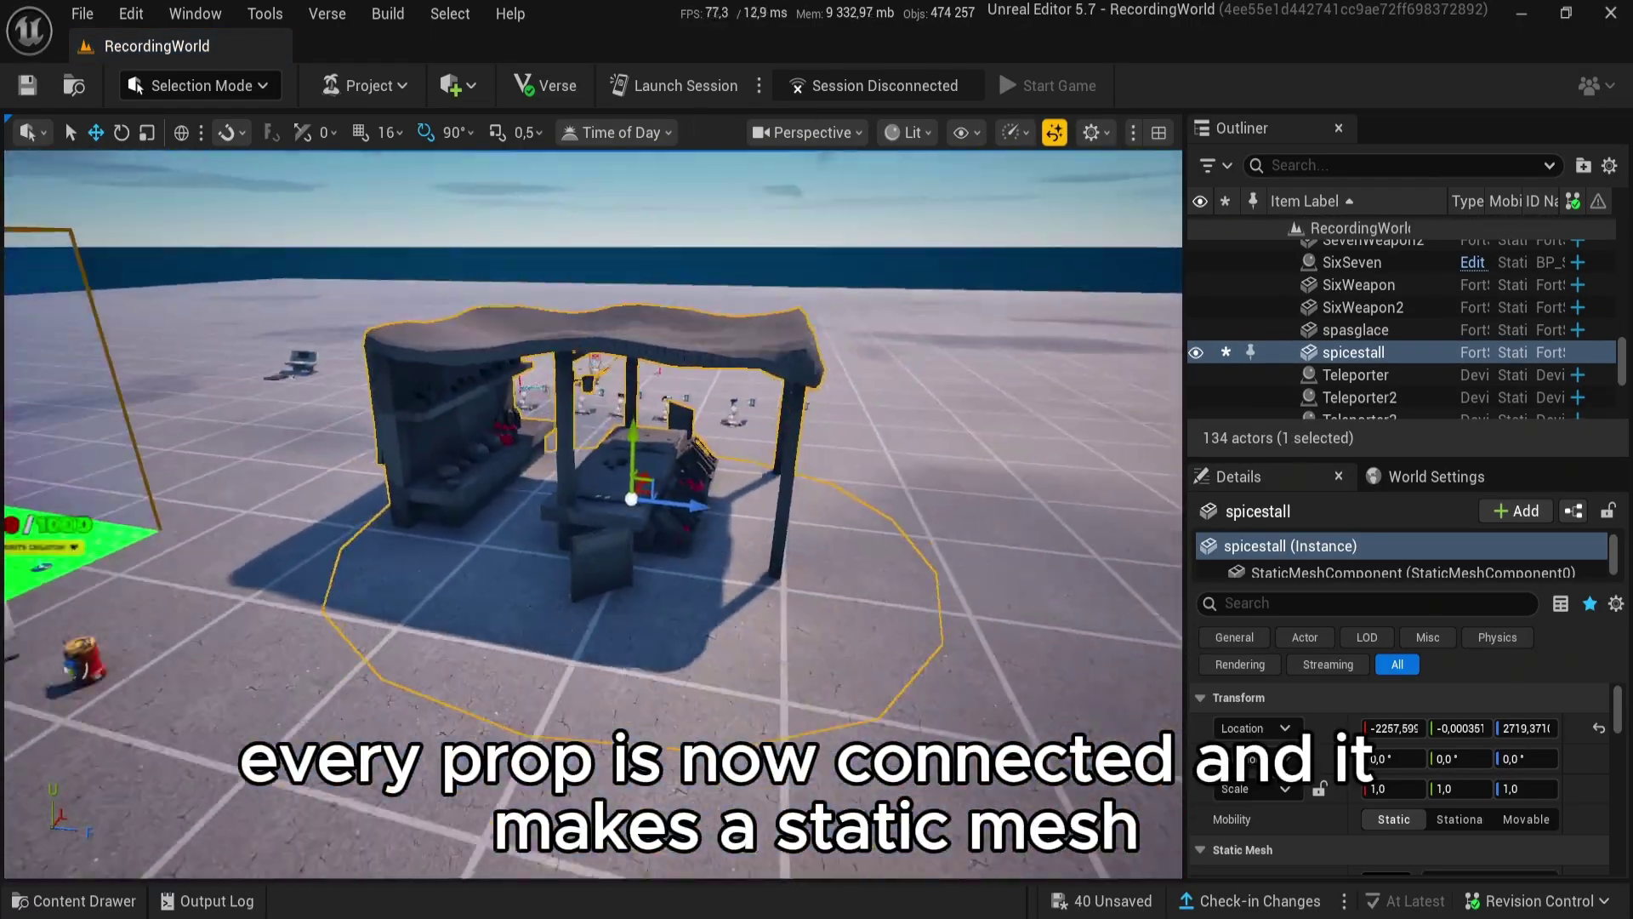
Step: Rotate the spicestall mesh 180° about its vertical axis and raise it to a height of about 43.6
key("s")
left_click_drag(741, 511, 503, 554)
key("w")
right_click_drag(503, 554, 791, 532)
key("w")
key("a")
right_click_drag(672, 507, 547, 554)
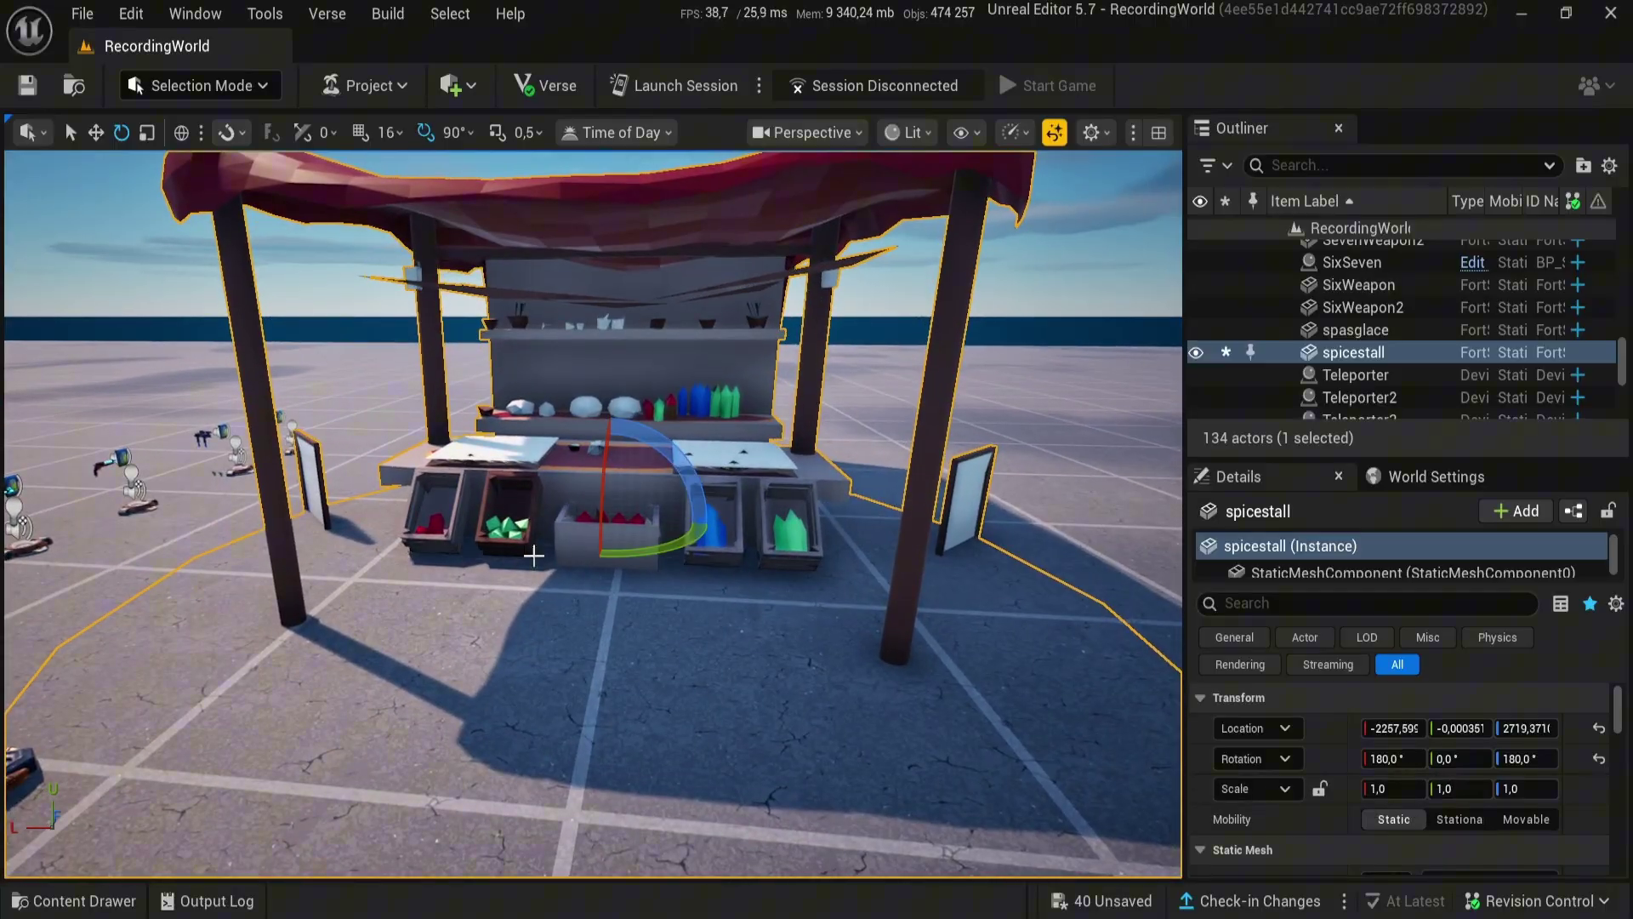
left_click_drag(606, 490, 608, 450)
key("s")
mouse_move(594, 507)
right_mouse_down()
mouse_move(609, 489)
mouse_move(594, 508)
right_mouse_up()
key("w")
Step: Scale the spicestall mesh down to 0,5 on all three axes
key("r")
scroll(1409, 755, "down", 1)
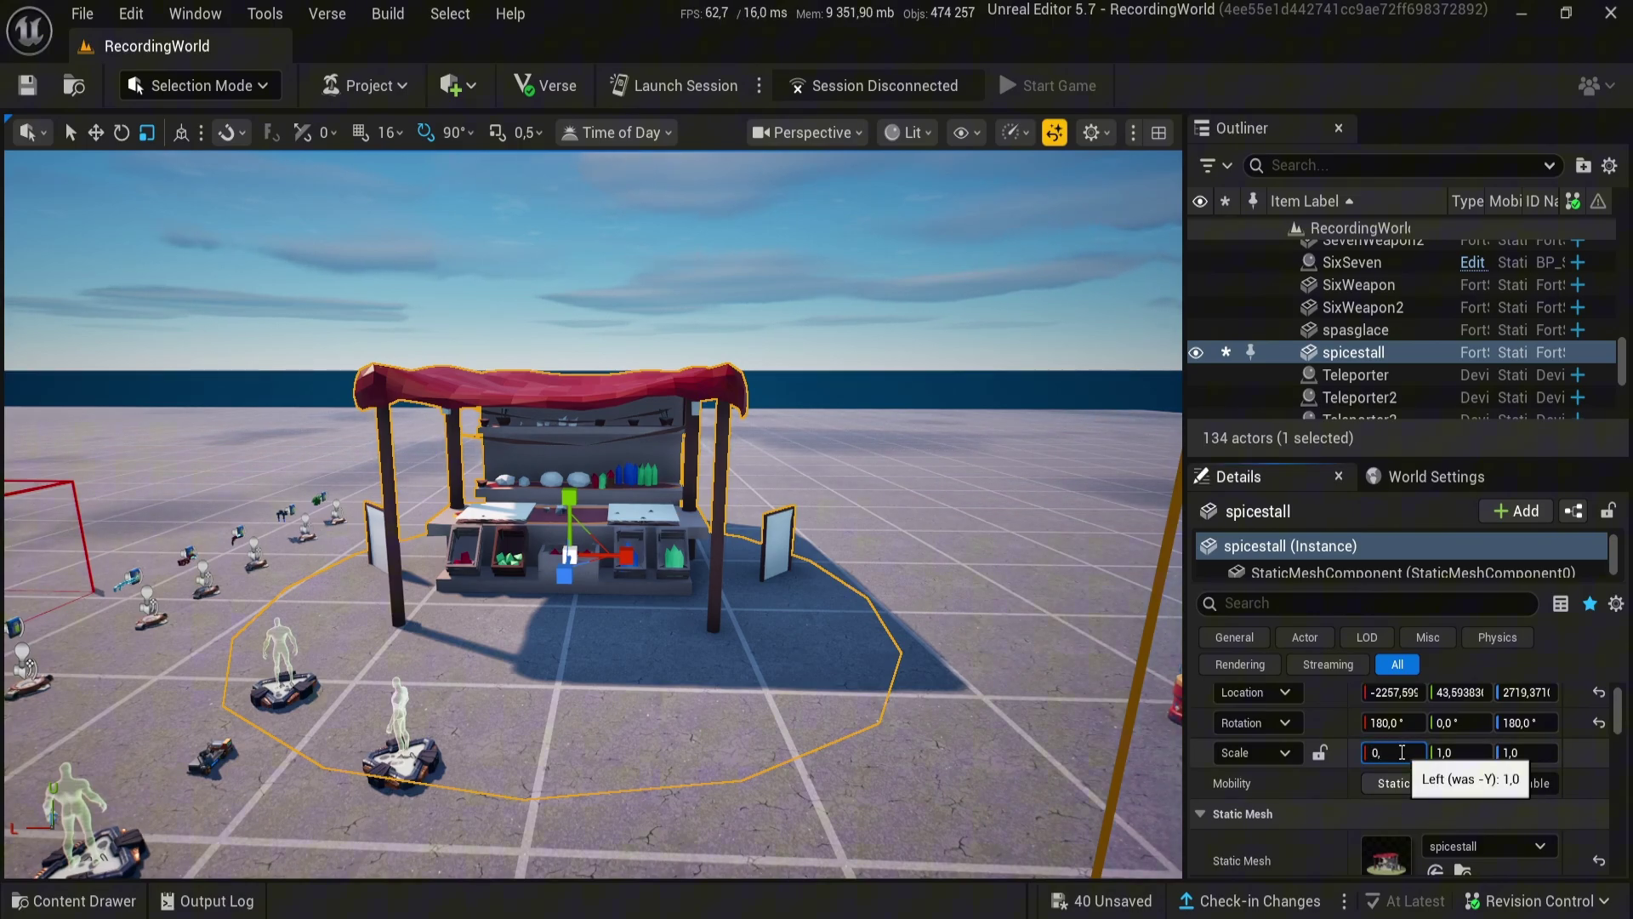
left_click(1469, 754)
type("0,5")
key("Return")
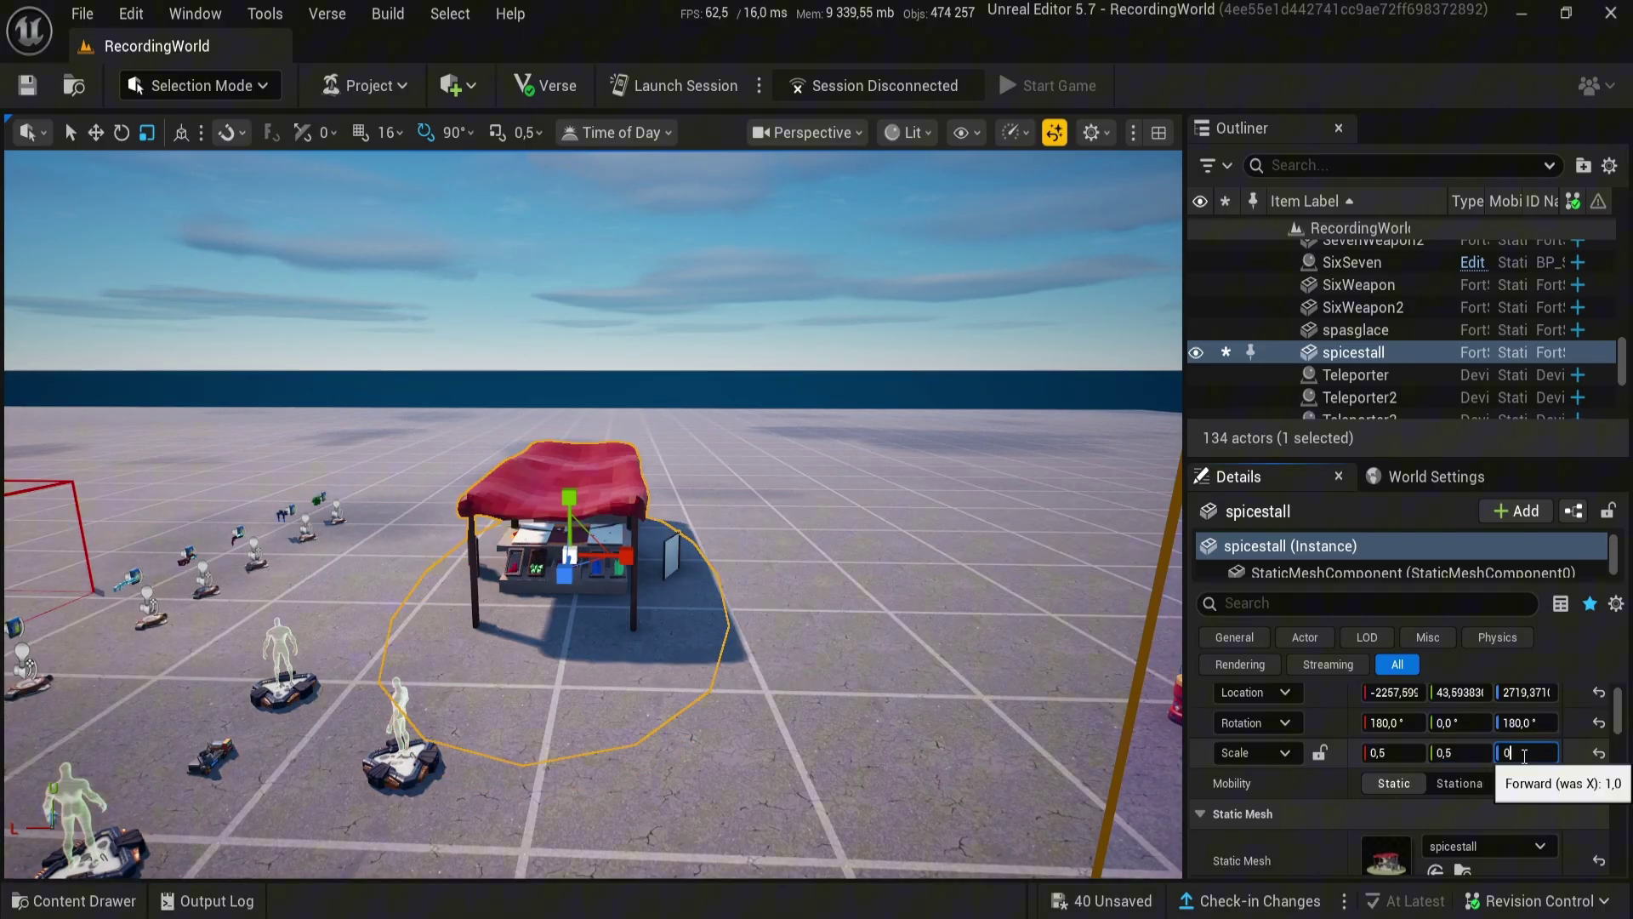
left_click(1314, 804)
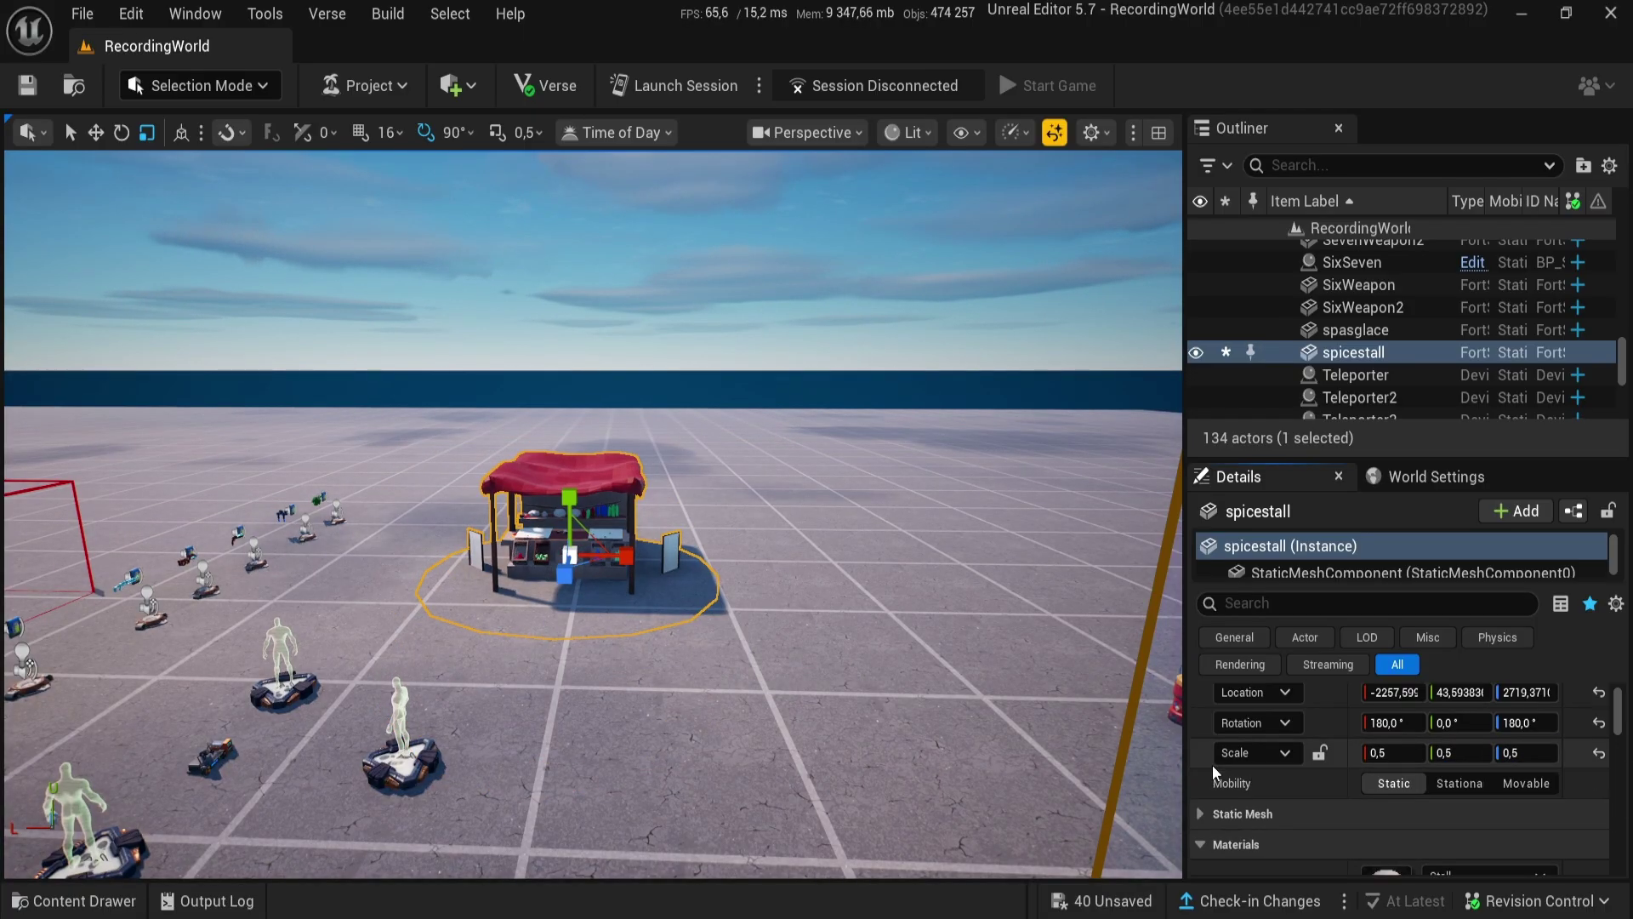
Step: Move the spicestall mesh beside the red barrier box behind the row of weapons and rotate it 90° about the vertical axis
key("f")
right_click_drag(593, 583, 476, 502)
left_click(583, 546)
key("w")
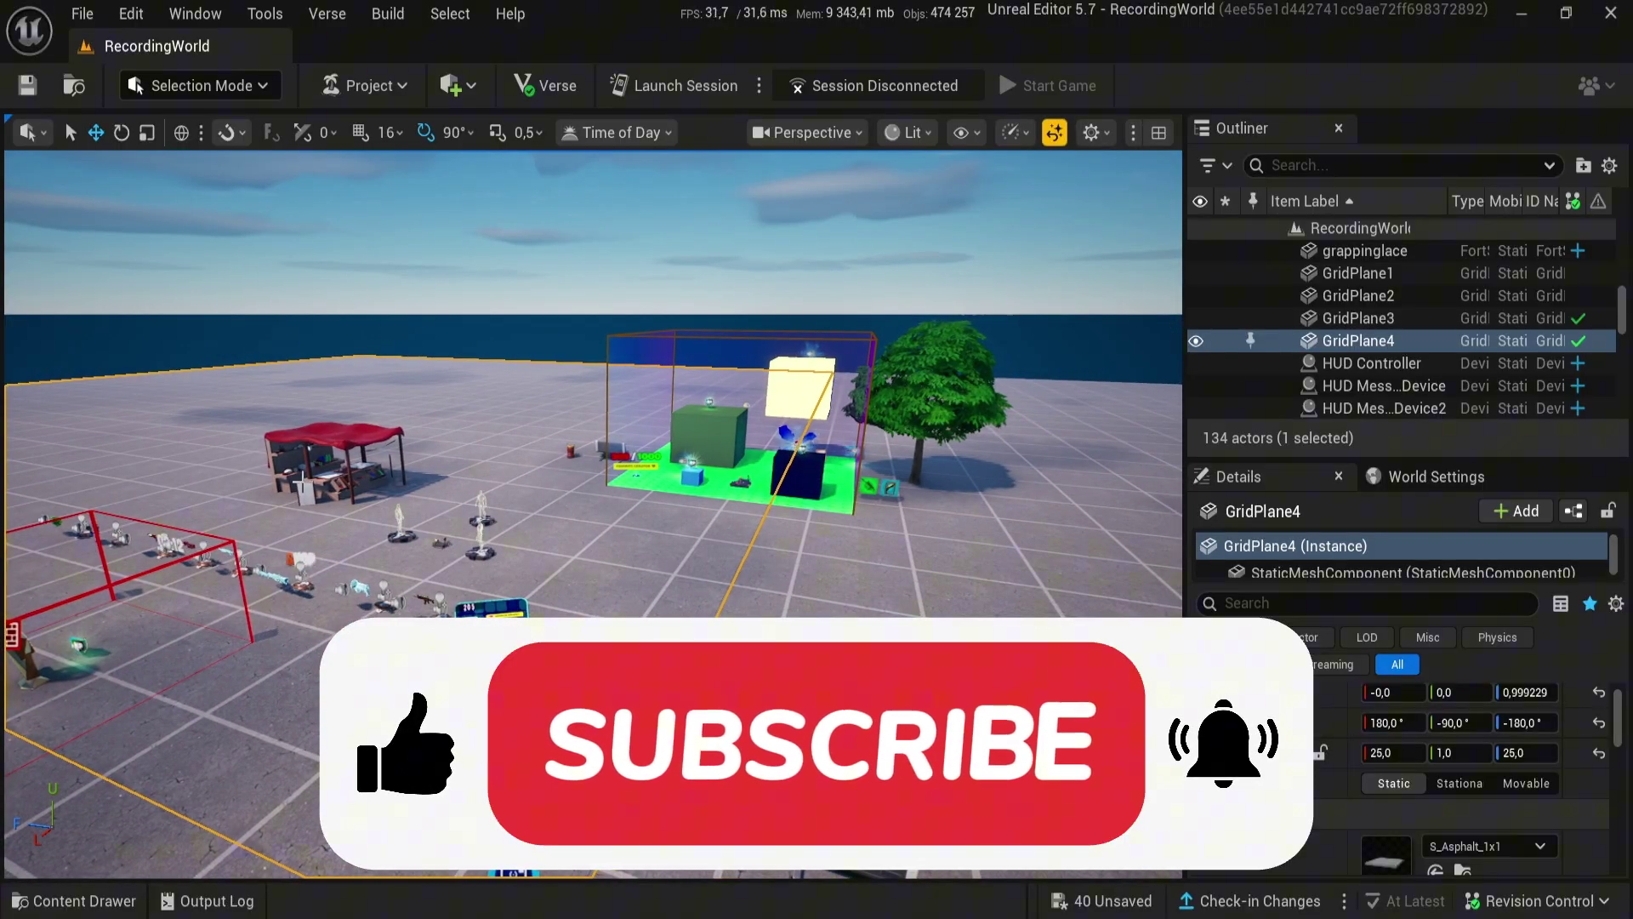
left_click(345, 492)
left_click(429, 508)
mouse_move(429, 508)
right_mouse_down()
mouse_move(229, 508)
mouse_move(430, 508)
right_mouse_up()
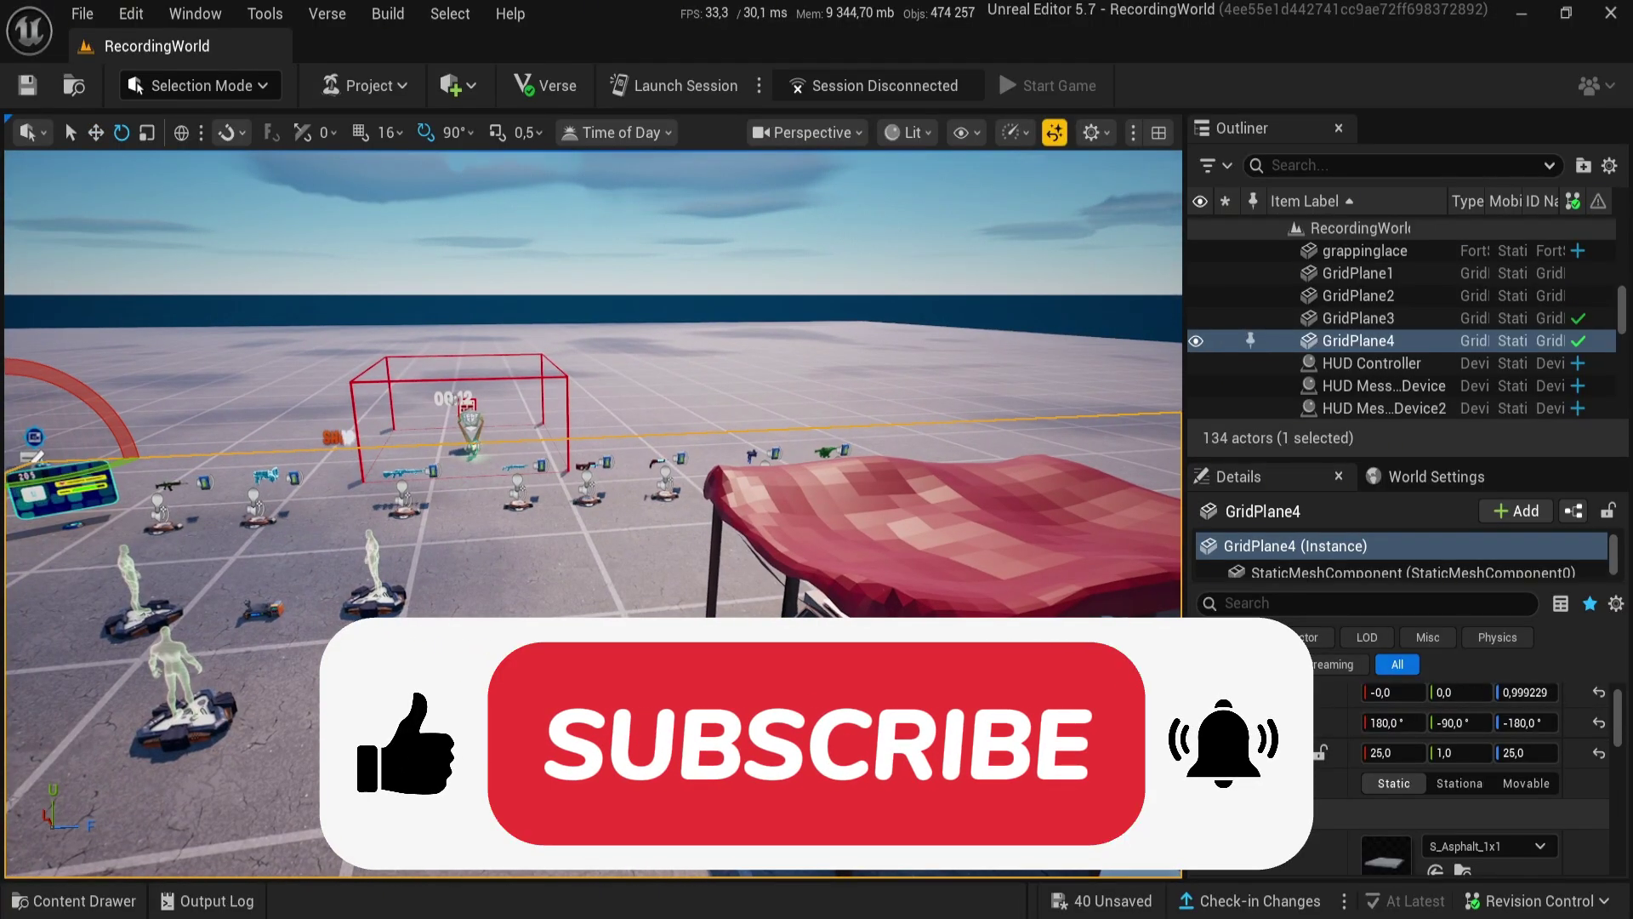
left_click(835, 668)
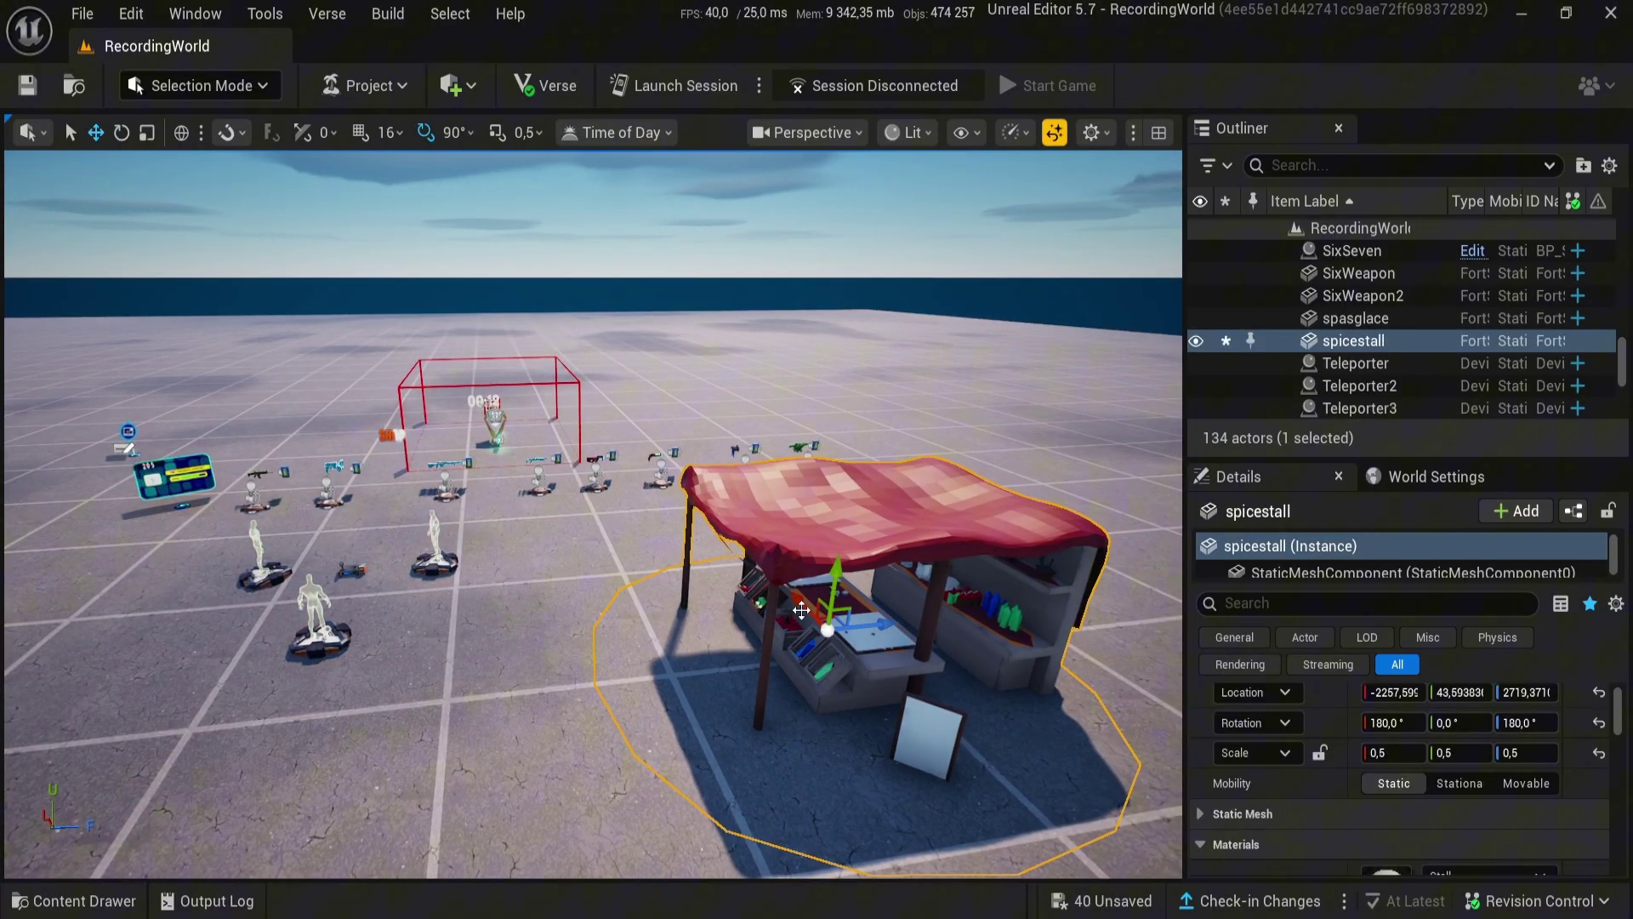
left_click_drag(800, 610, 390, 448)
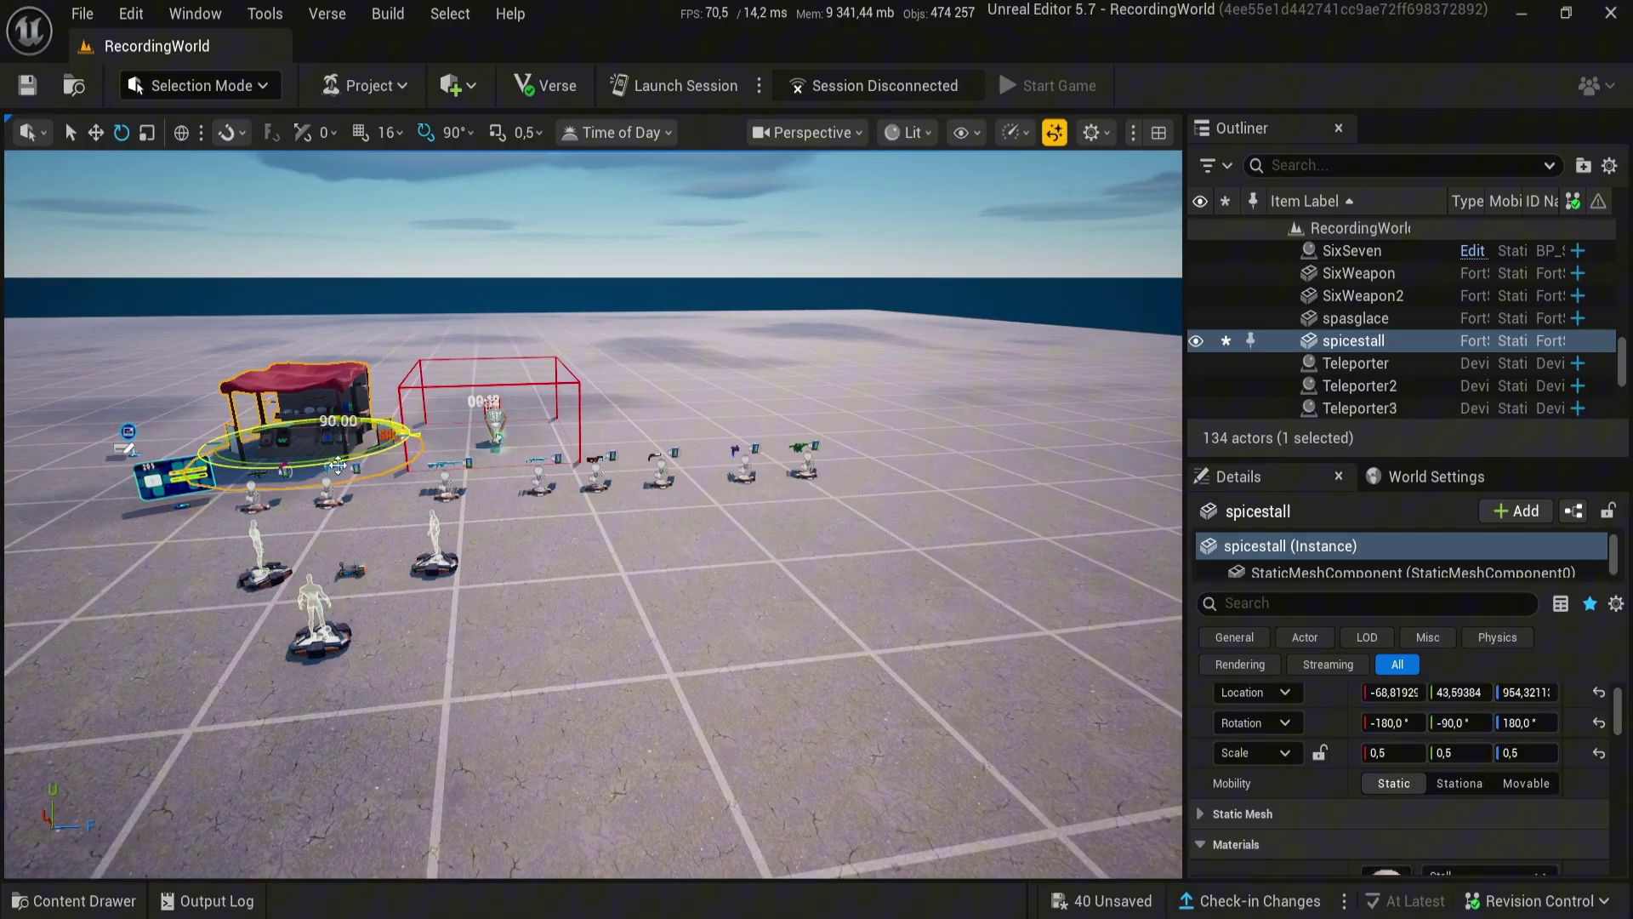
Step: Examine the spicestall's assigned materials, collision and rendering settings, leaving Cast Shadow enabled
right_click_drag(355, 482, 285, 413)
key("w")
left_click(552, 685)
left_click(467, 605)
scroll(1371, 783, "down", 5)
scroll(1370, 783, "up", 4)
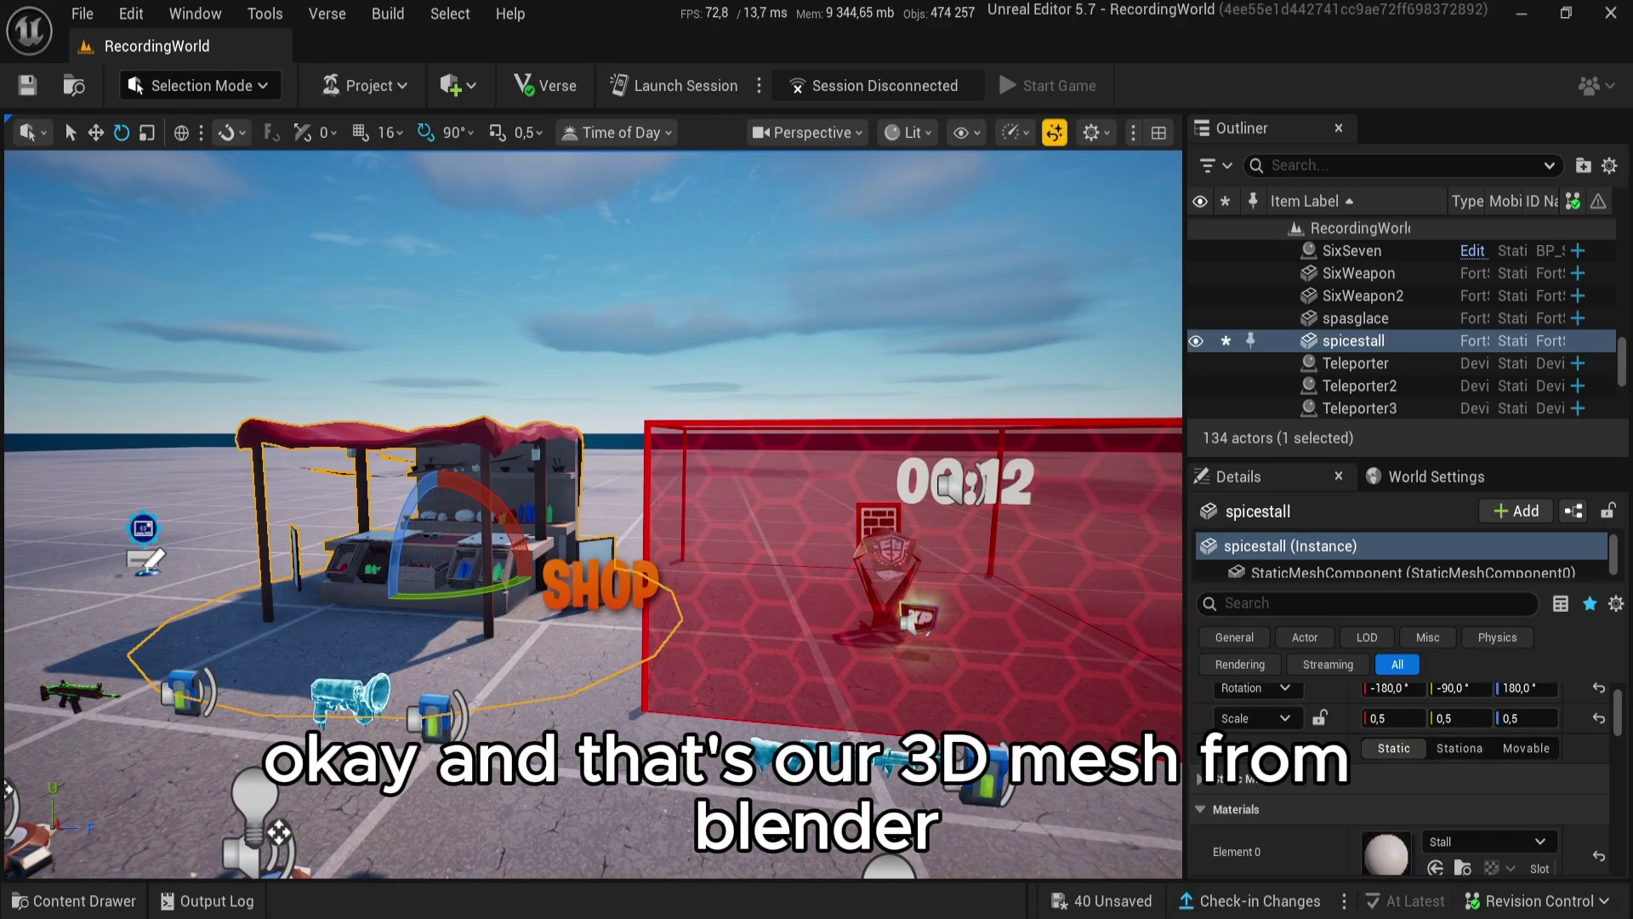
scroll(1318, 788, "down", 5)
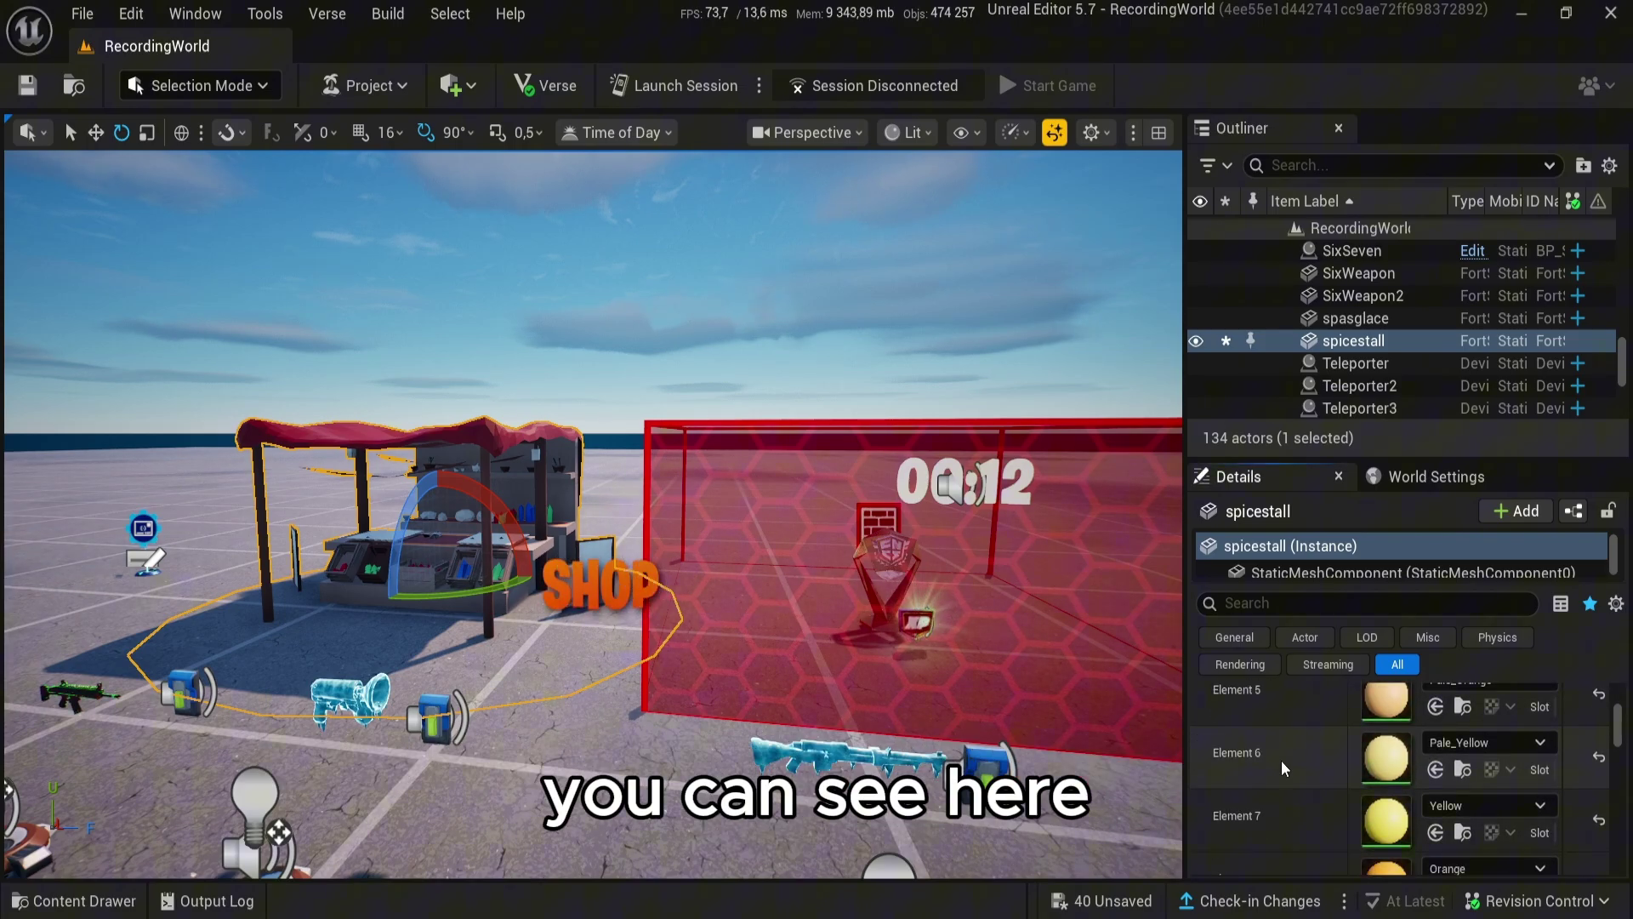
scroll(1283, 761, "down", 10)
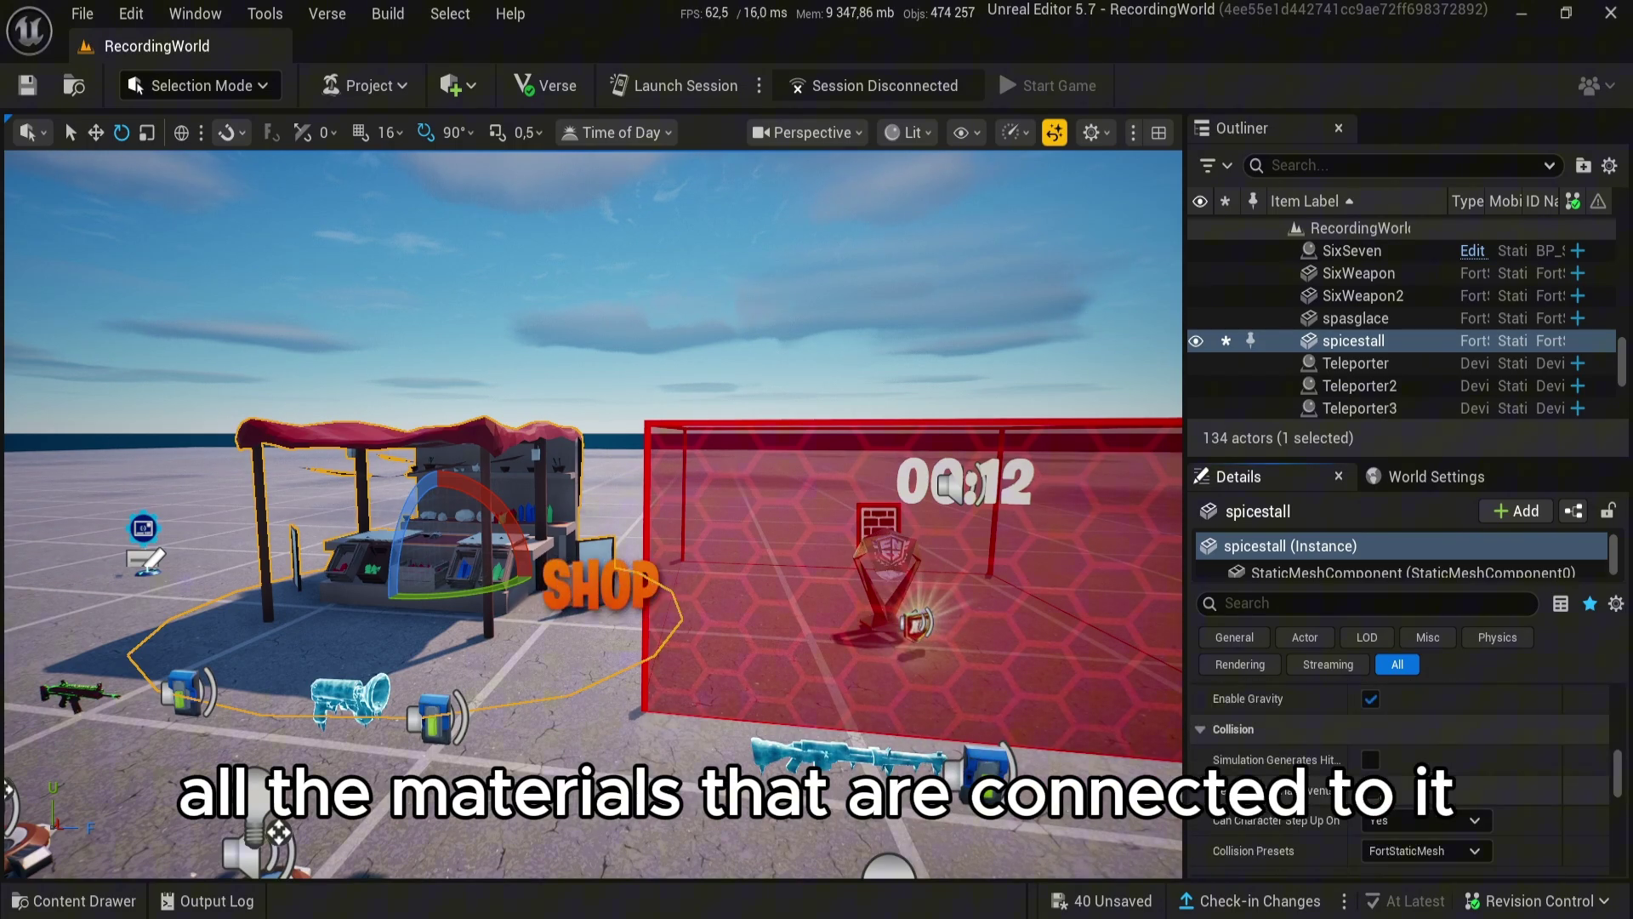
scroll(1284, 759, "down", 1)
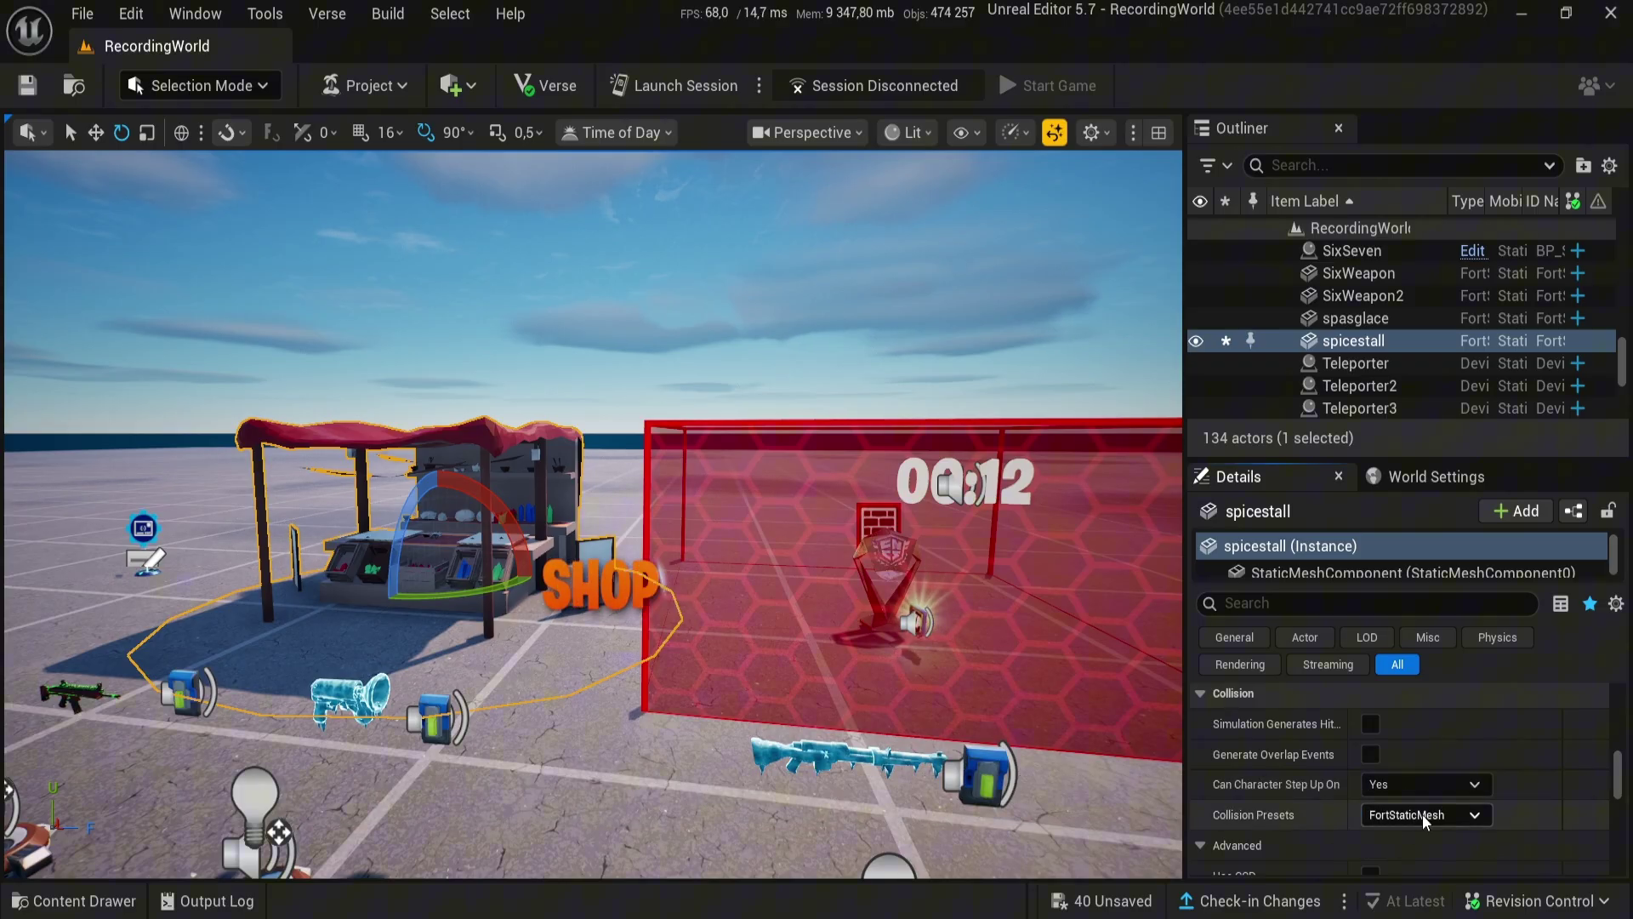
scroll(1309, 815, "down", 3)
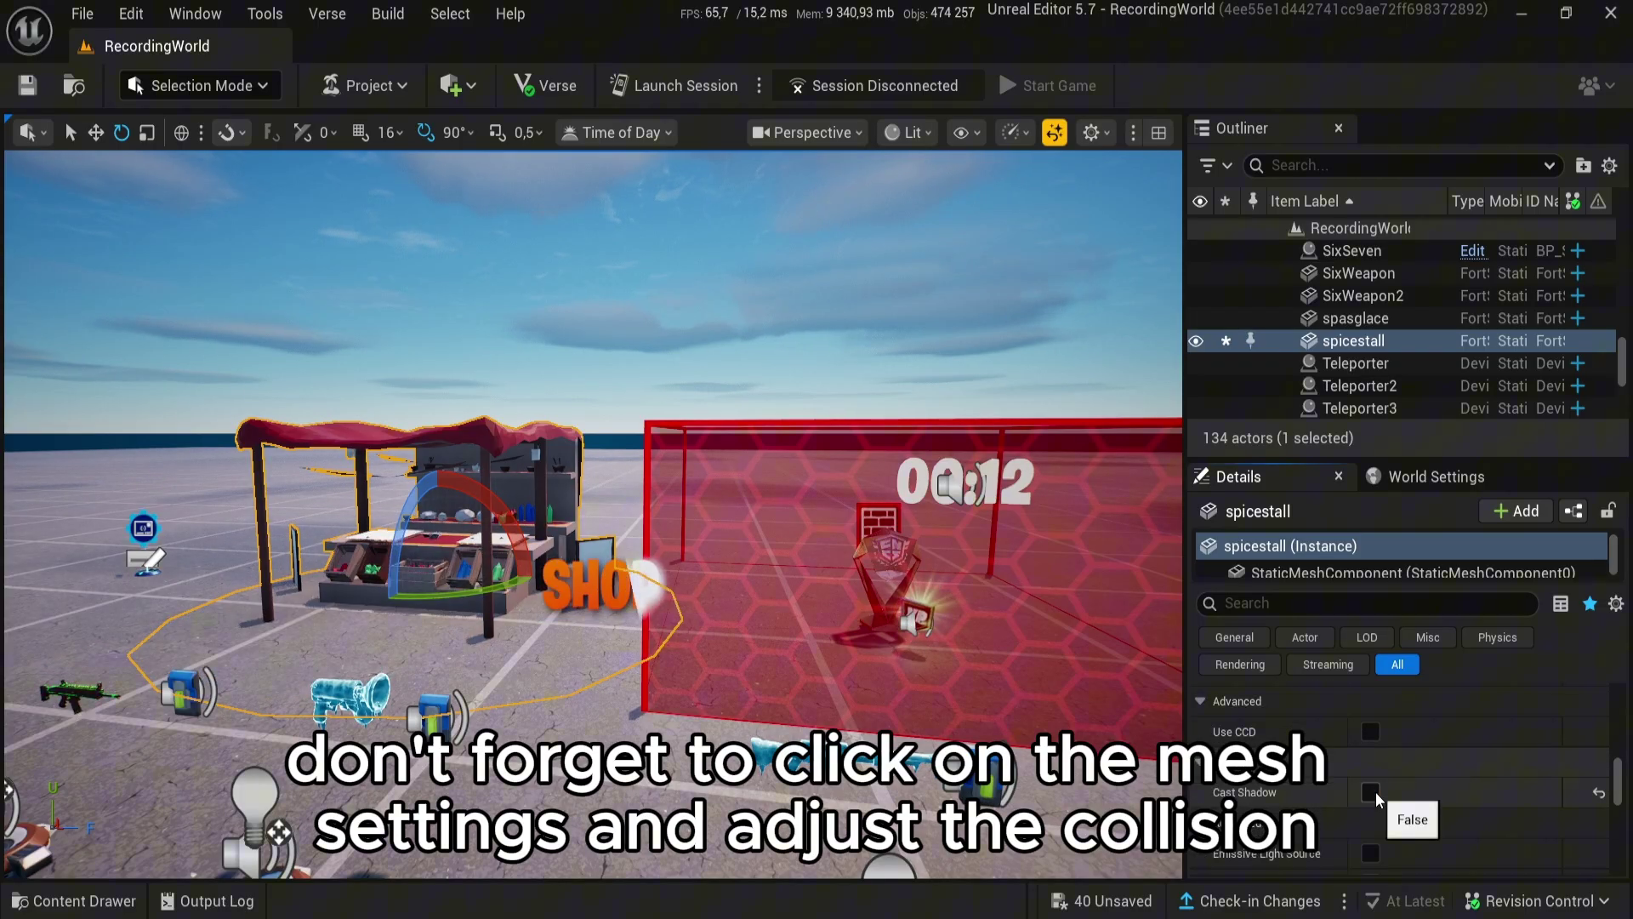
left_click(1371, 793)
scroll(1310, 793, "down", 4)
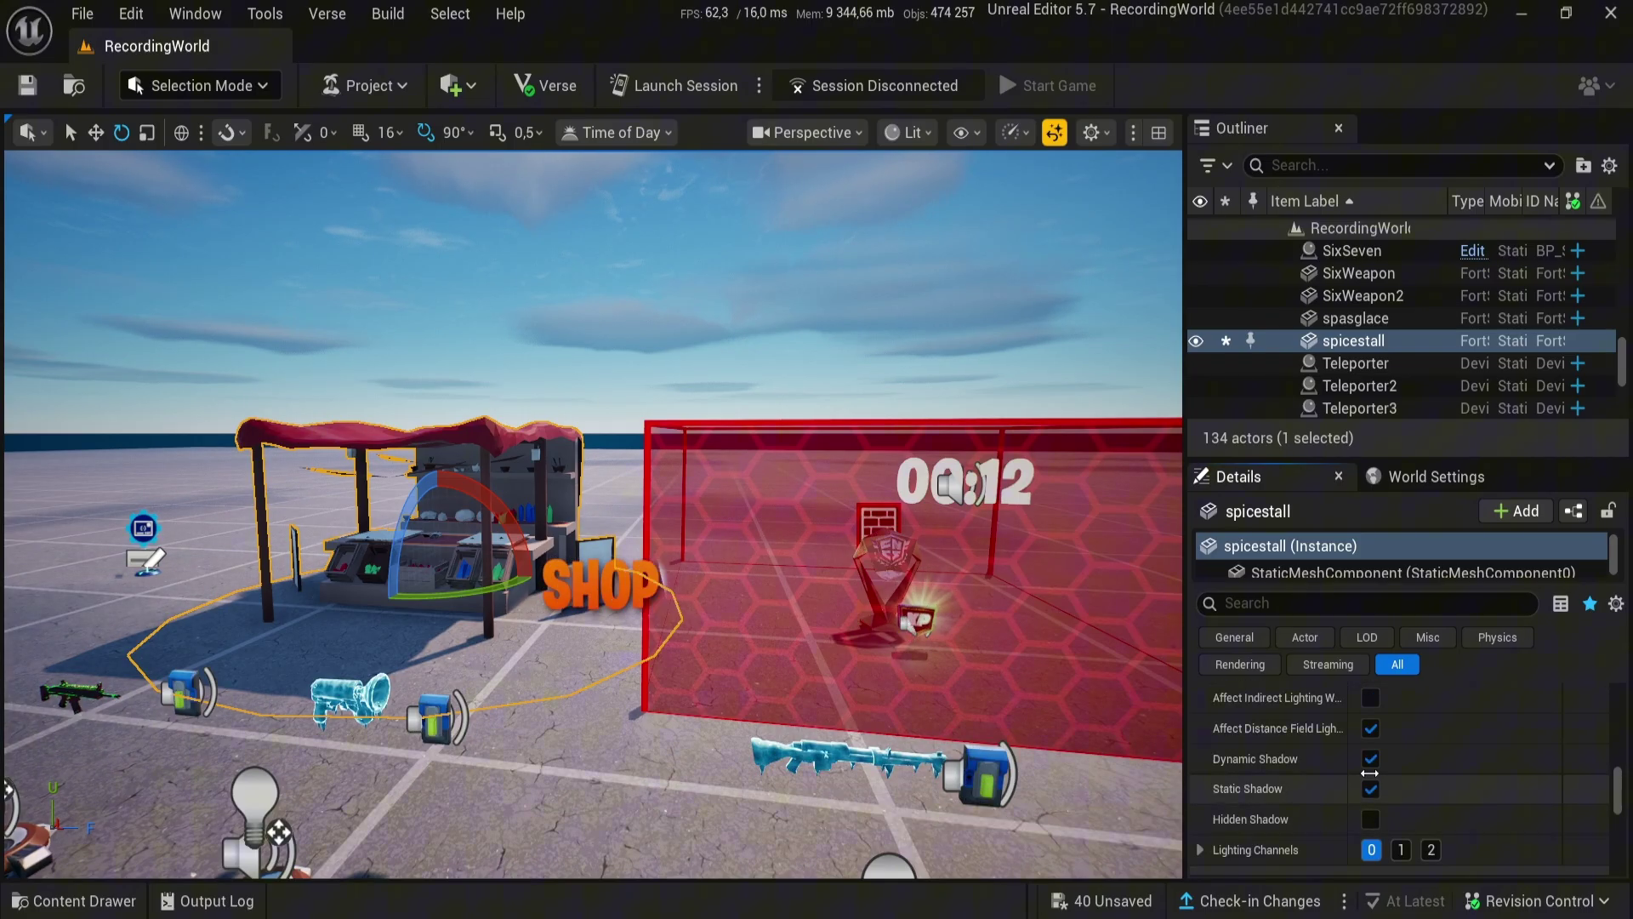
scroll(1318, 804, "down", 4)
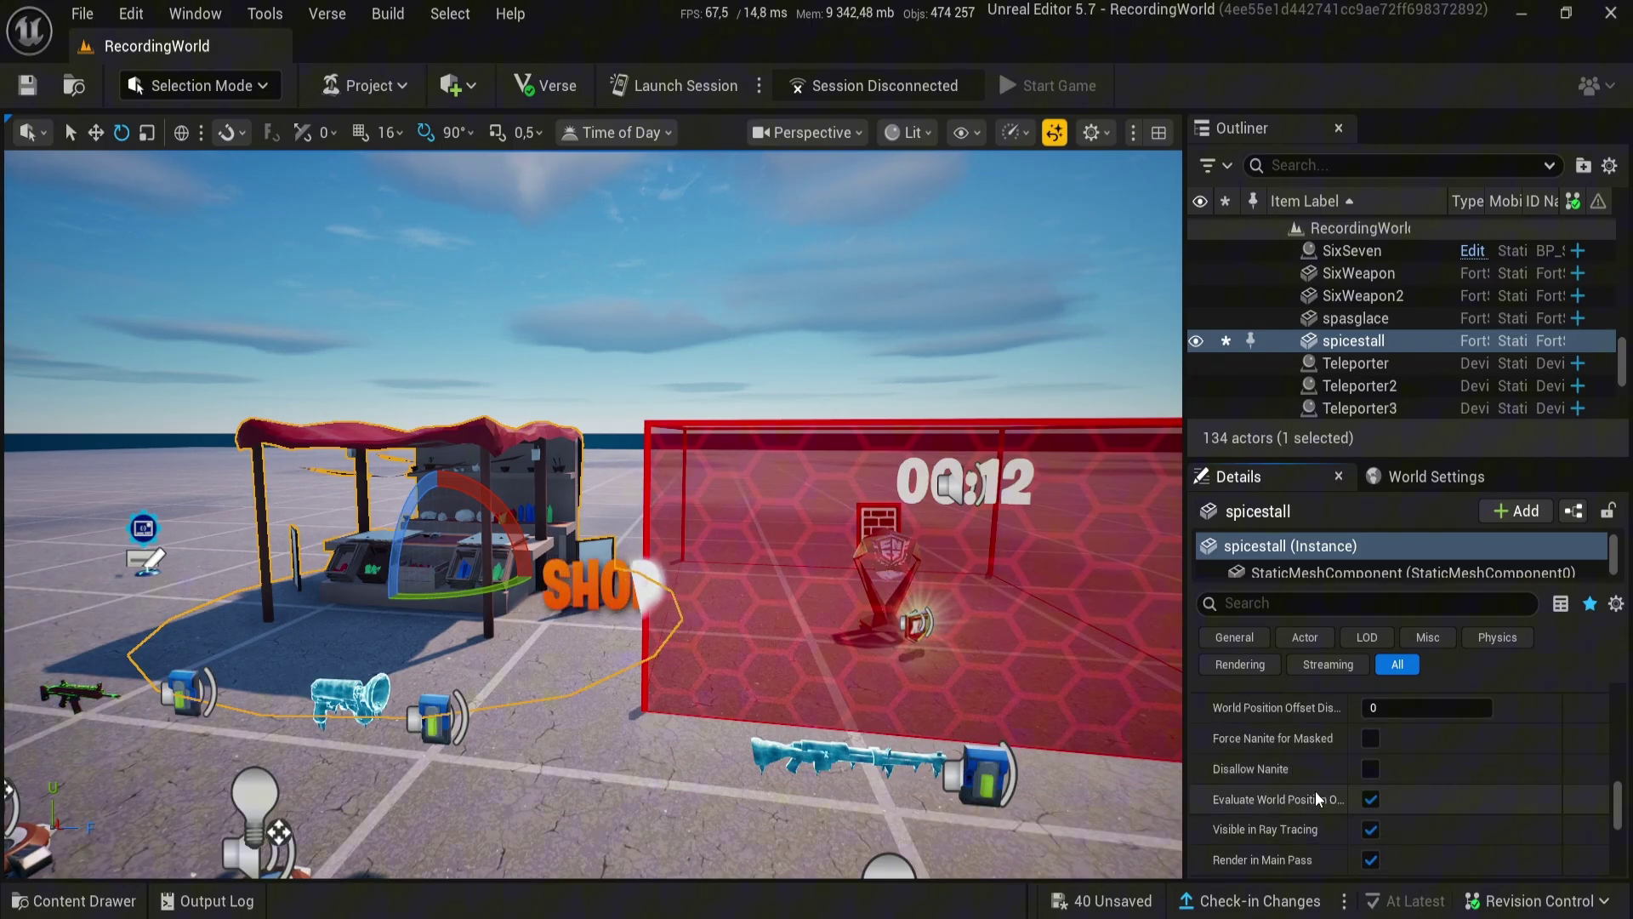
scroll(1315, 791, "down", 3)
Step: Show everything in the model3d folder without the Static Mesh filter and look through its contents
key("s")
right_click_drag(593, 514, 593, 579)
key("ctrl+b")
left_click(638, 817)
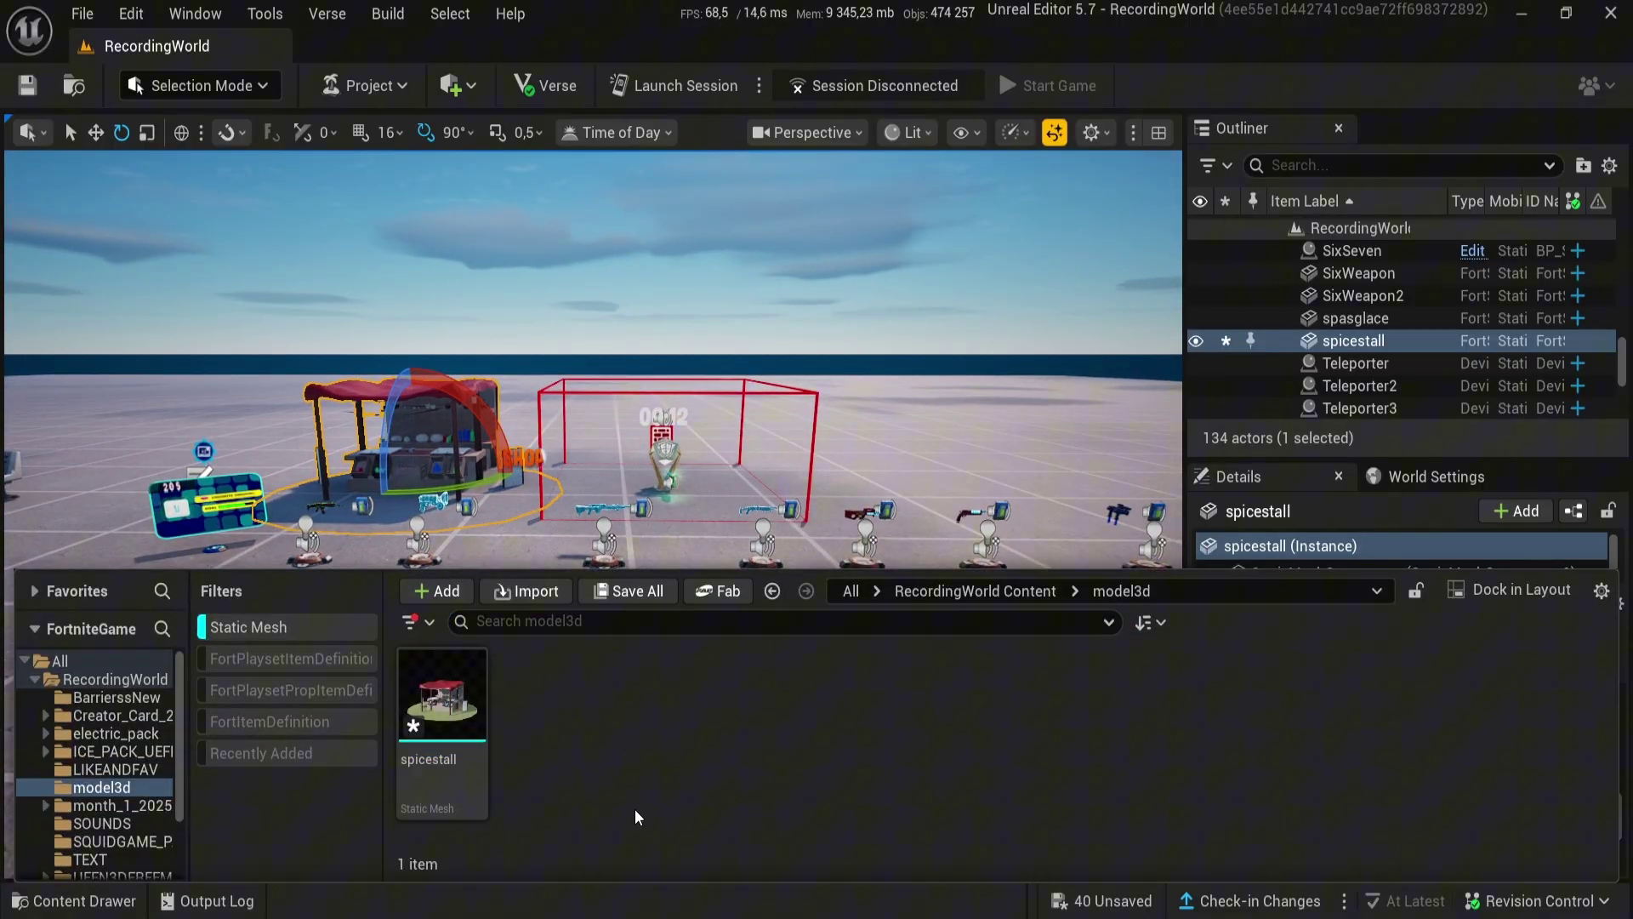
left_click(247, 627)
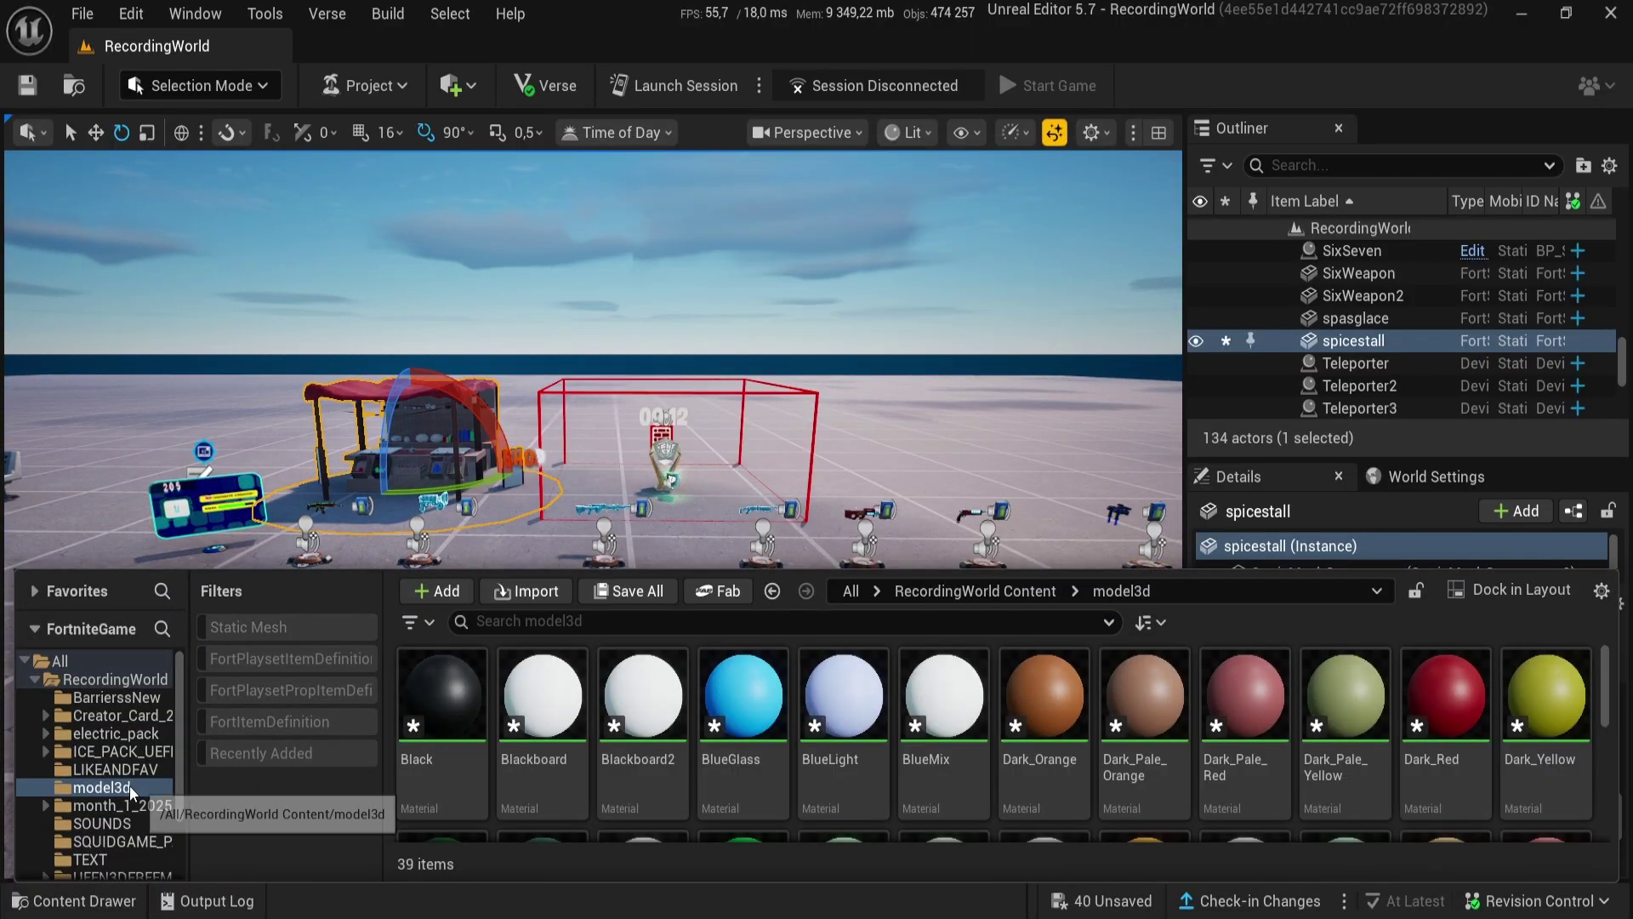
scroll(936, 748, "down", 5)
Step: Create a new folder named fbxmodel inside the model3d folder and open it
right_click(753, 757)
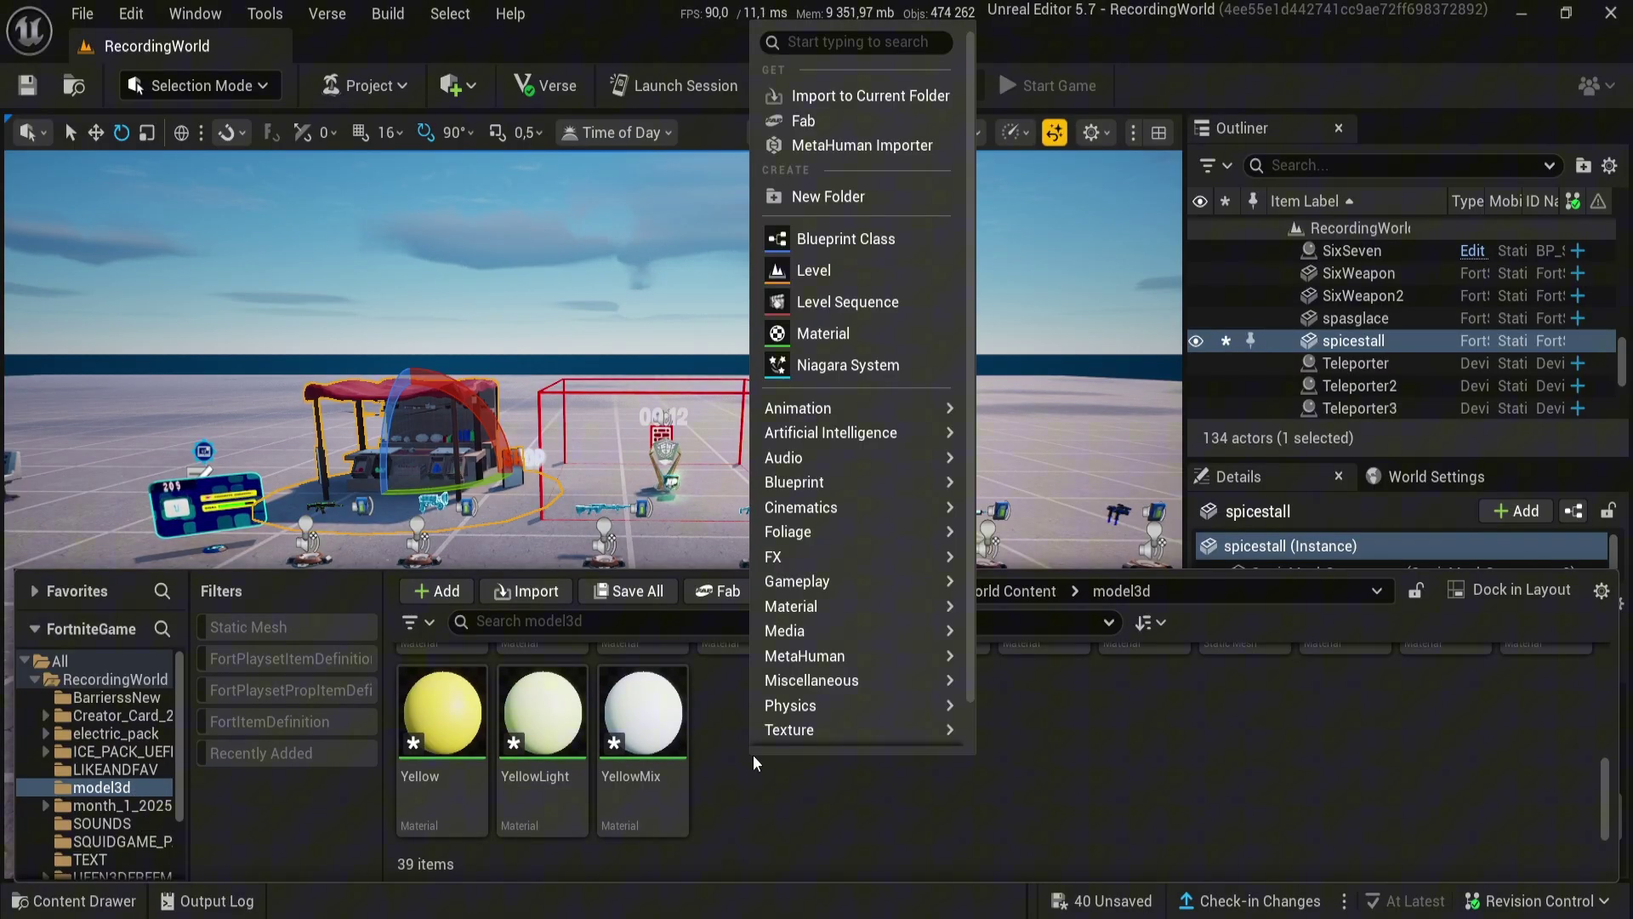
left_click(839, 196)
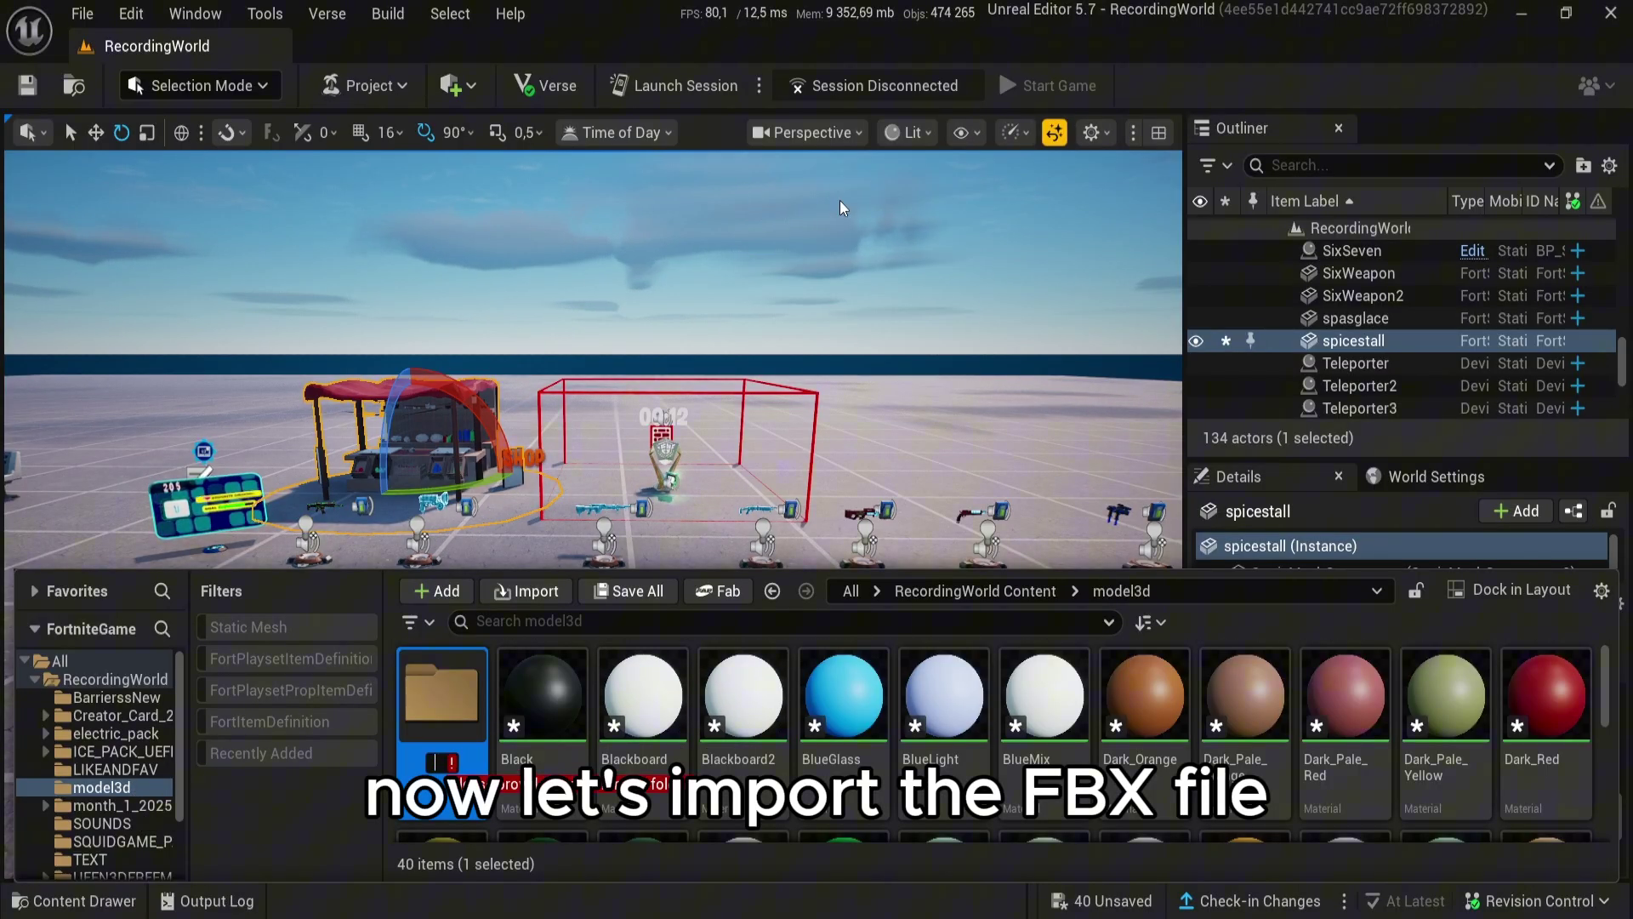
type("fbxmodel")
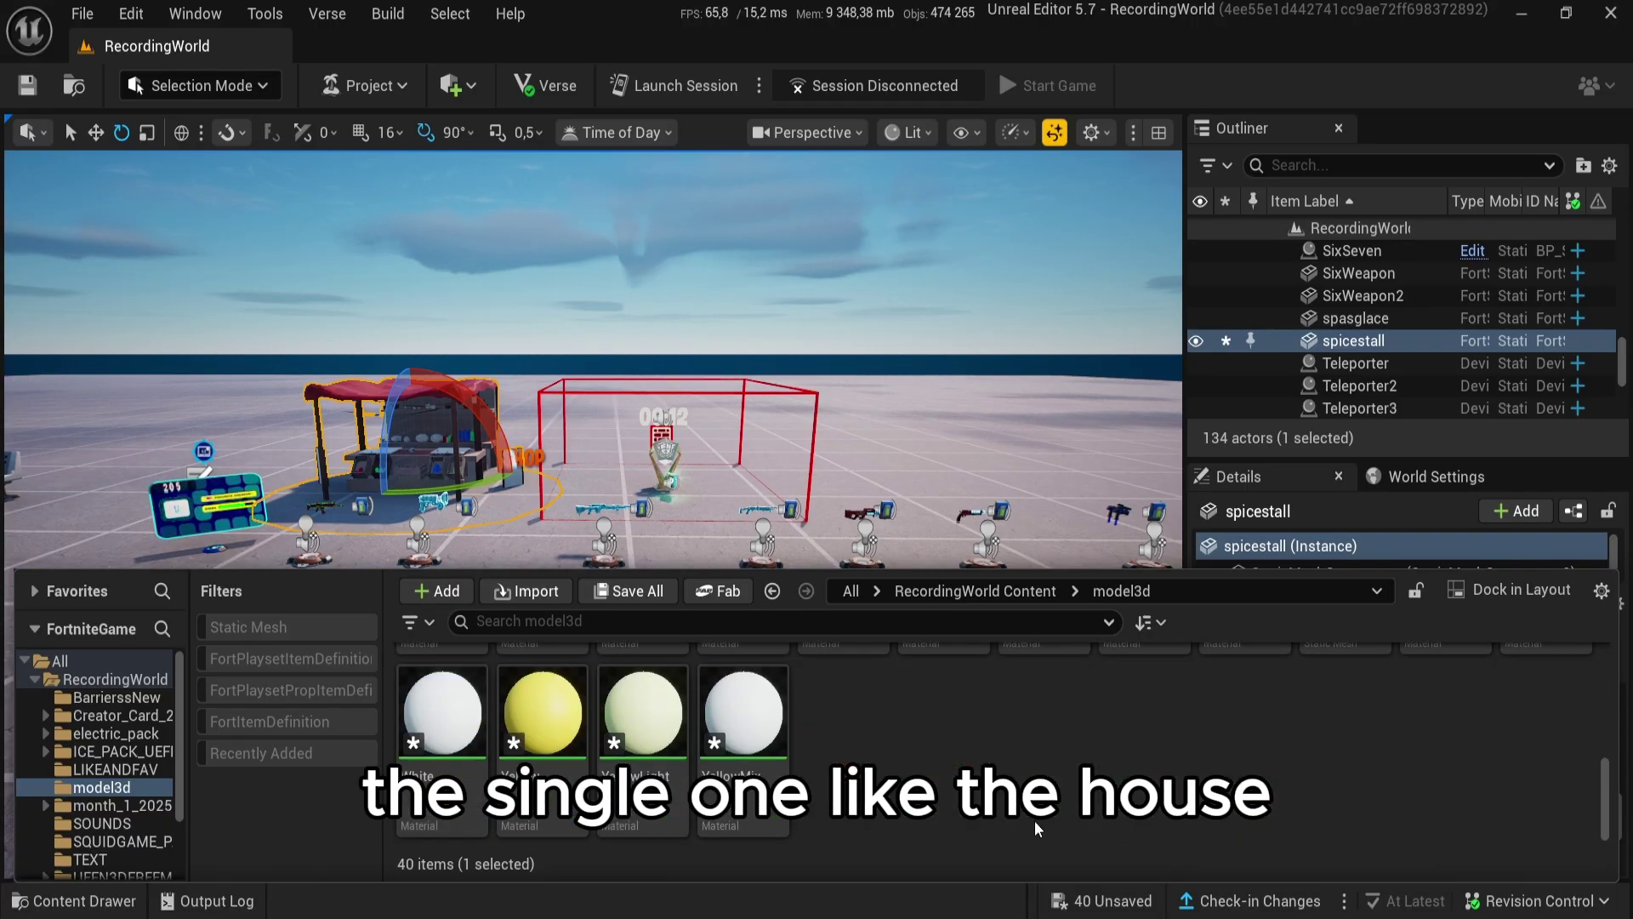
scroll(1035, 820, "up", 5)
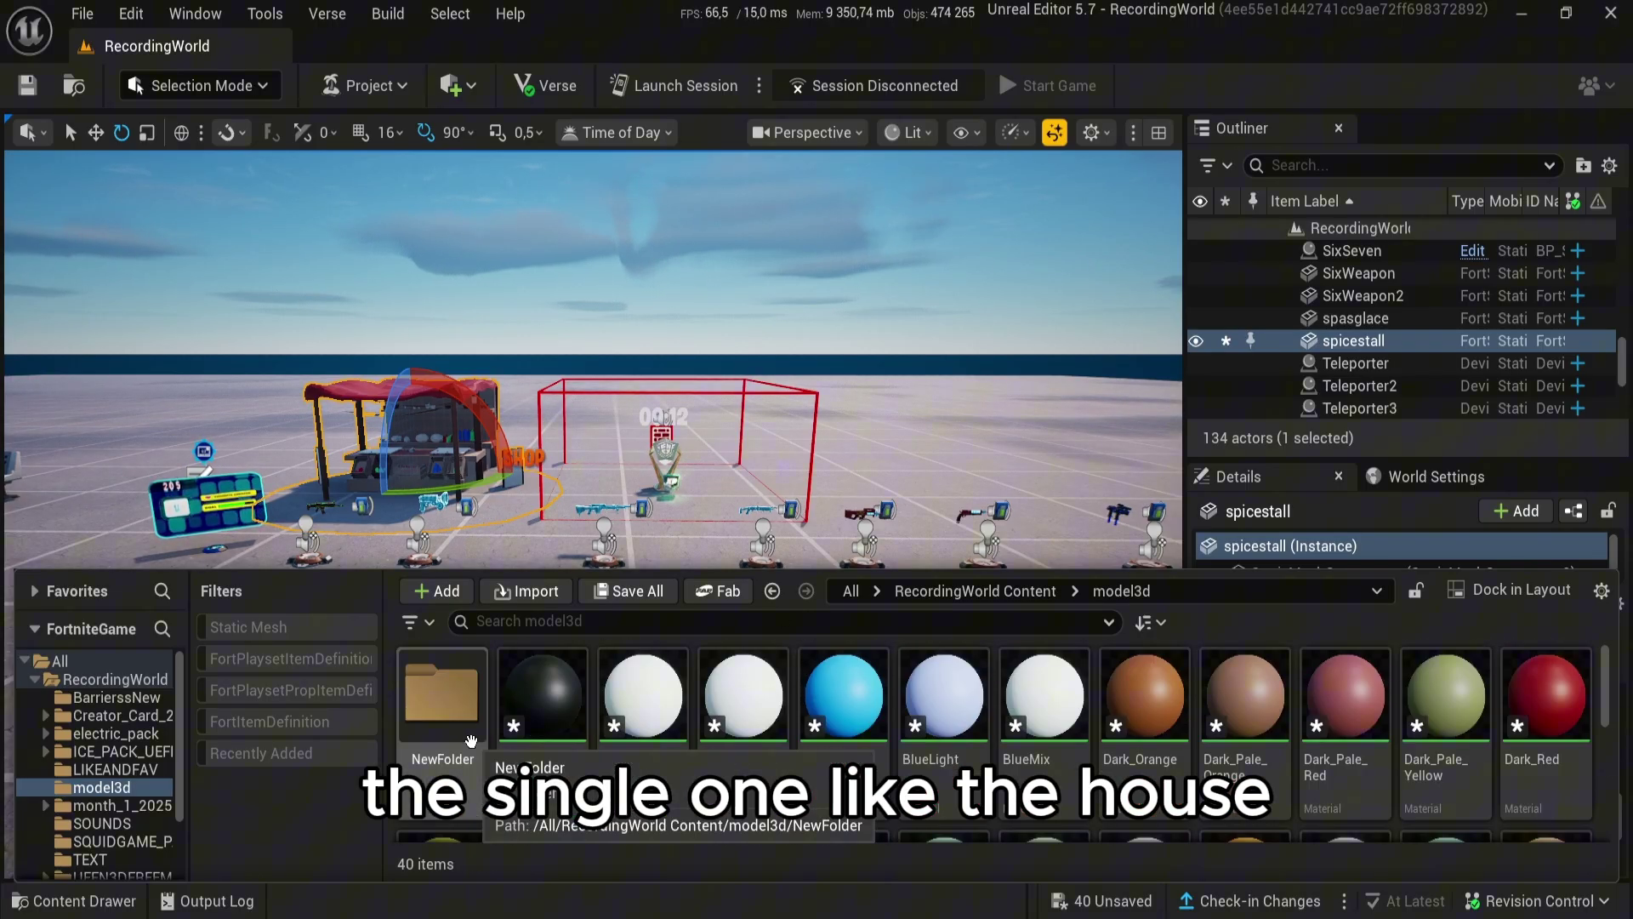
left_click(471, 740)
scroll(851, 723, "down", 5)
right_click(934, 657)
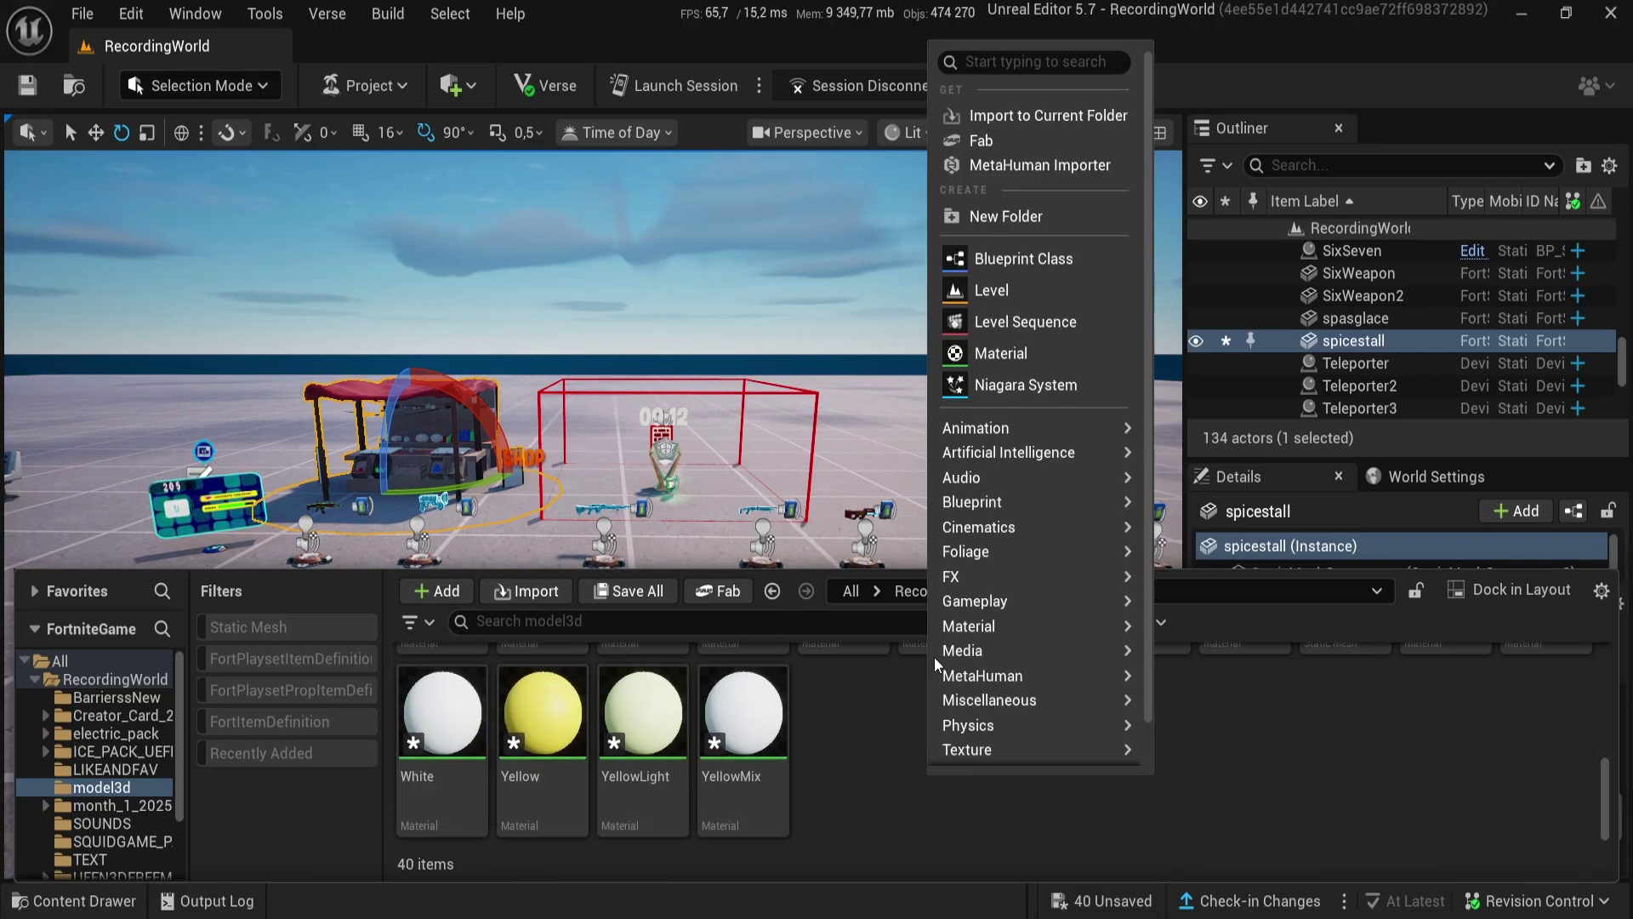
left_click(994, 216)
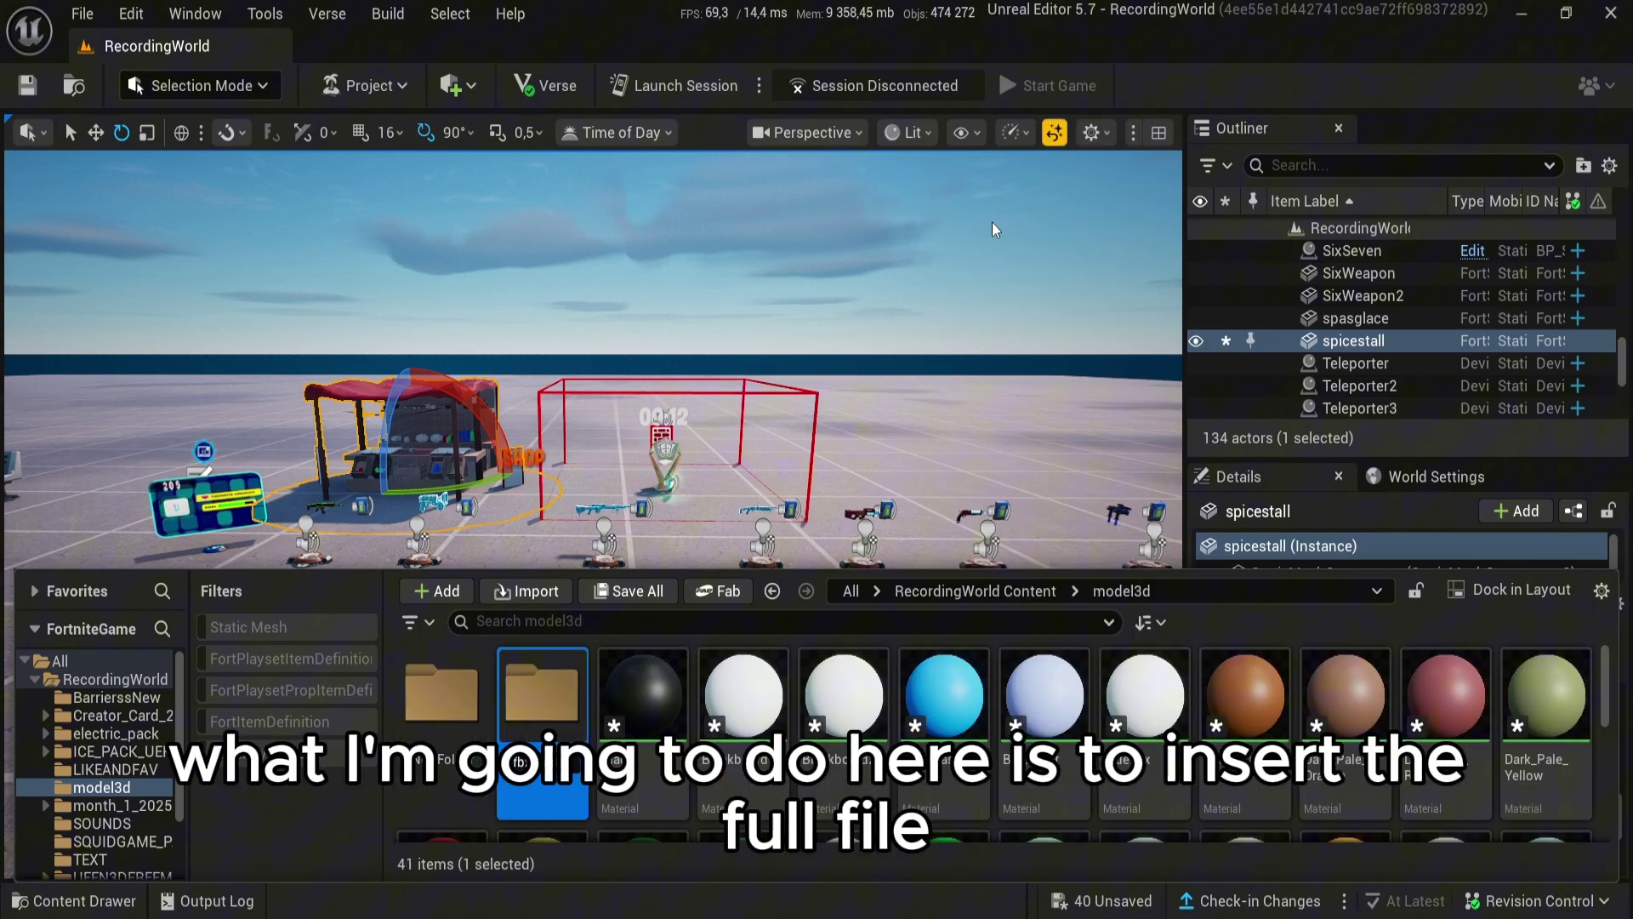
key("Return")
double_click(417, 783)
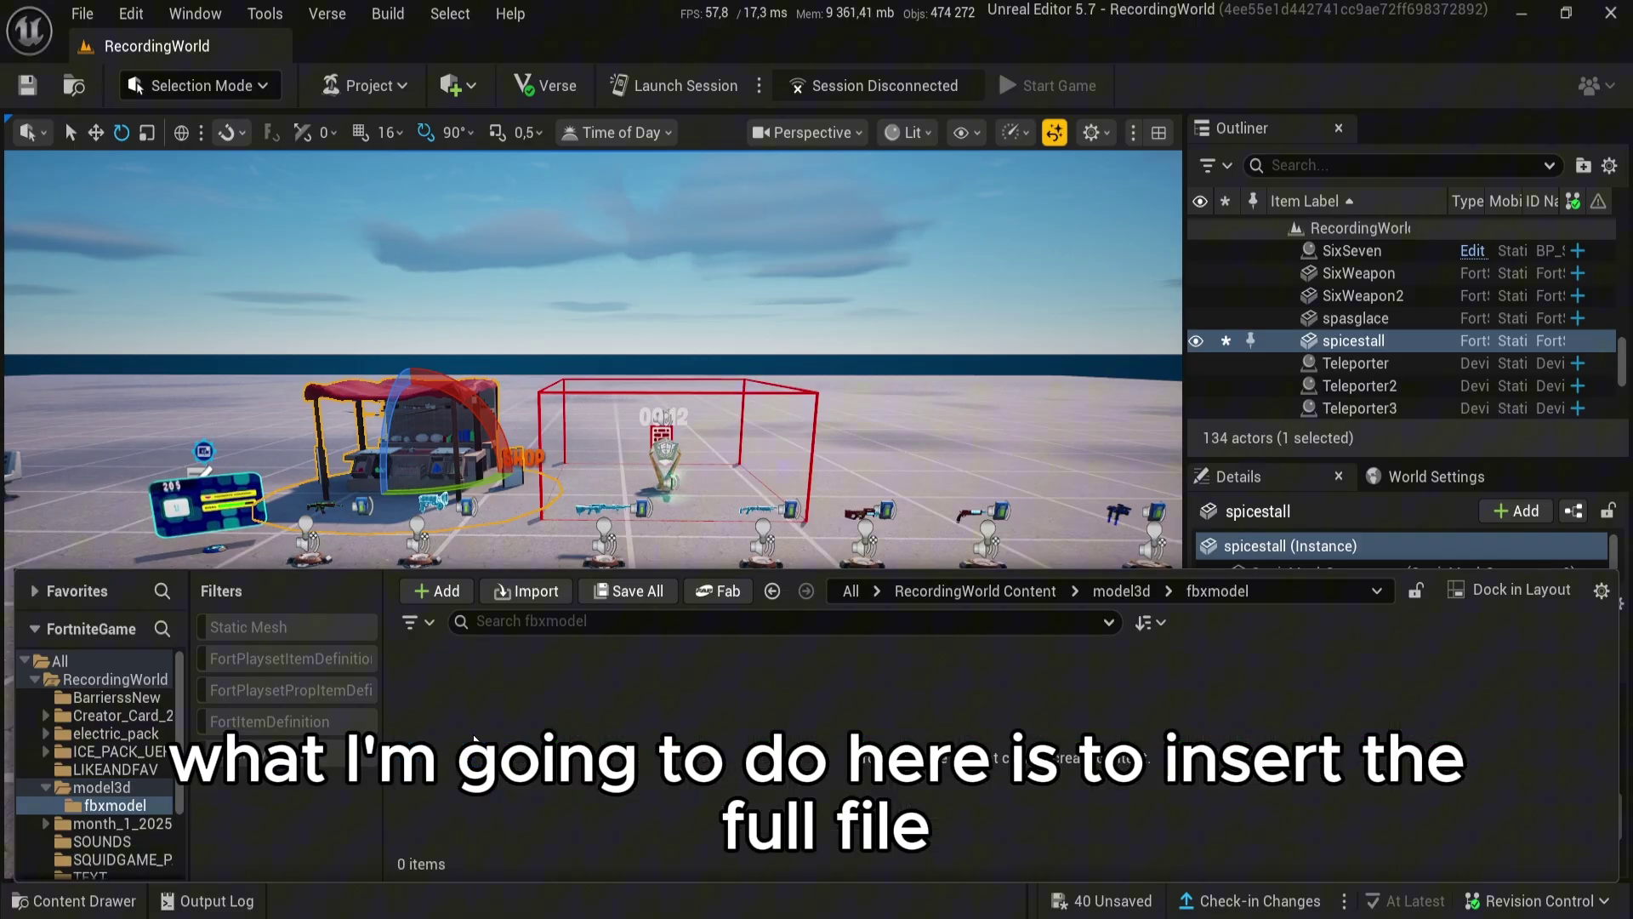
Step: Start an import into the fbxmodel folder and browse to the-simpsons-house folder inside UEFN - assets
left_click(545, 594)
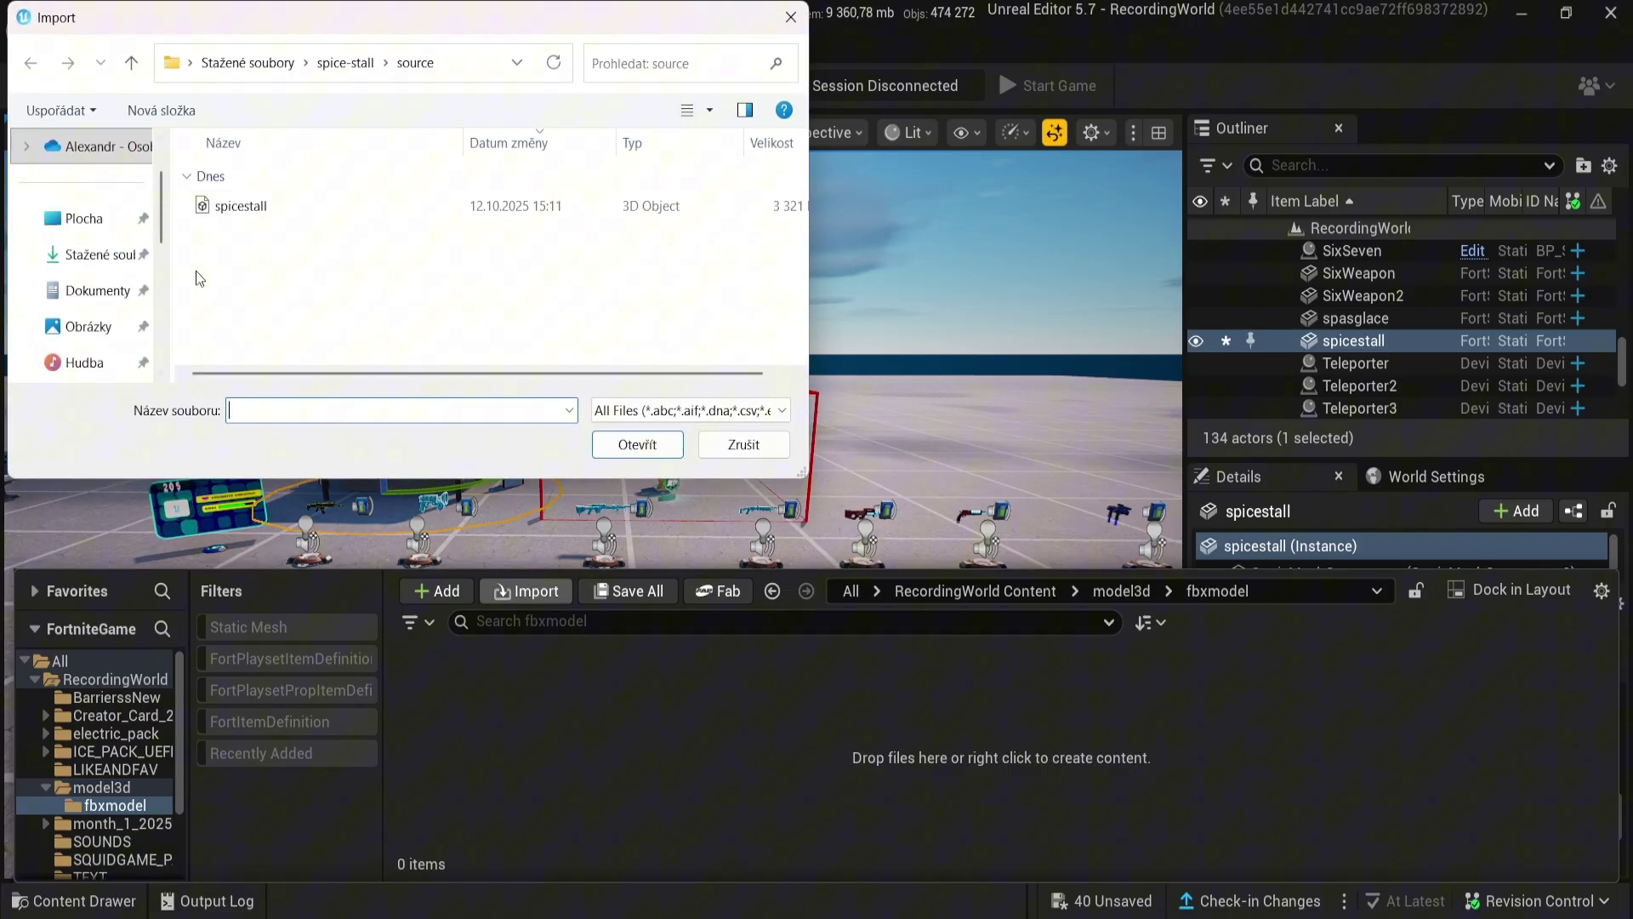
left_click(131, 63)
left_click(117, 258)
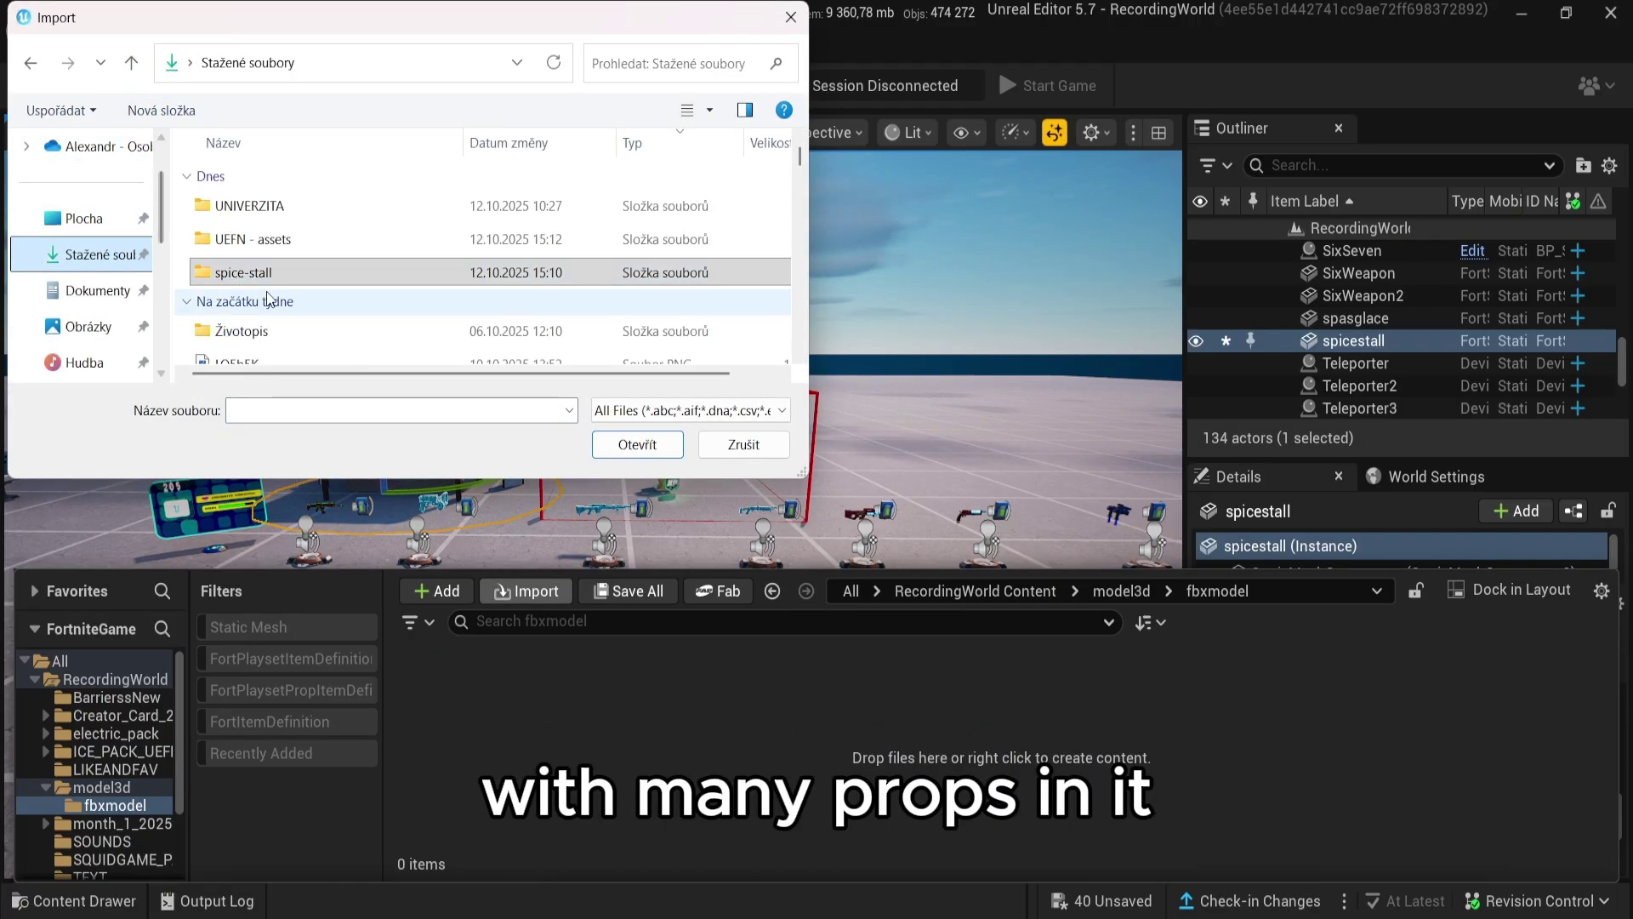
double_click(274, 242)
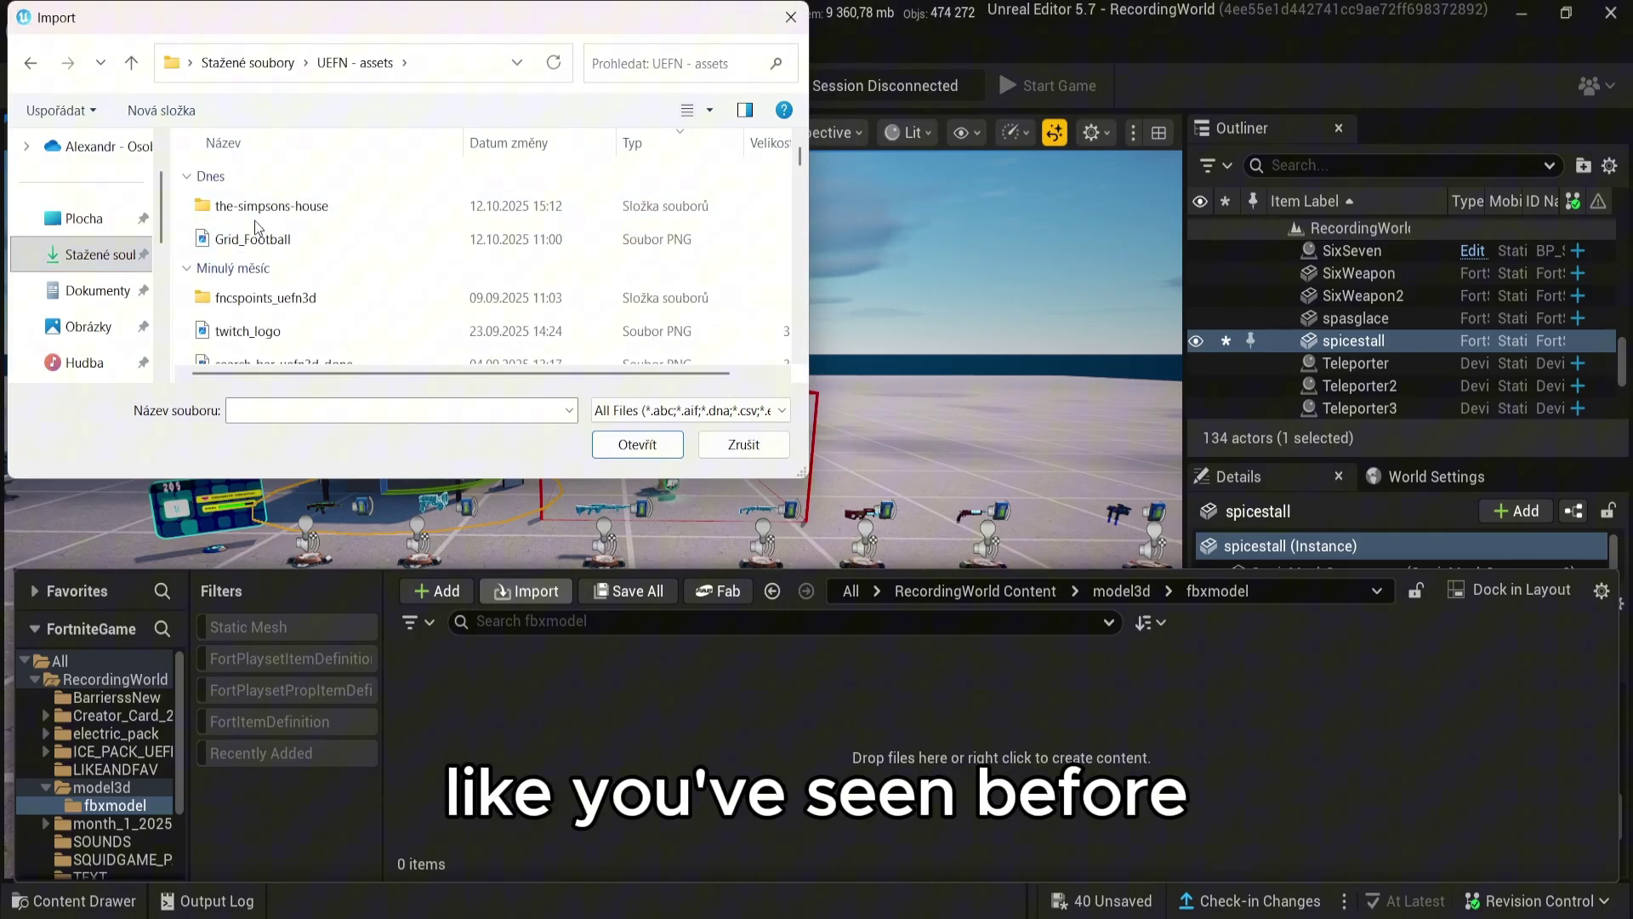
double_click(255, 210)
double_click(267, 232)
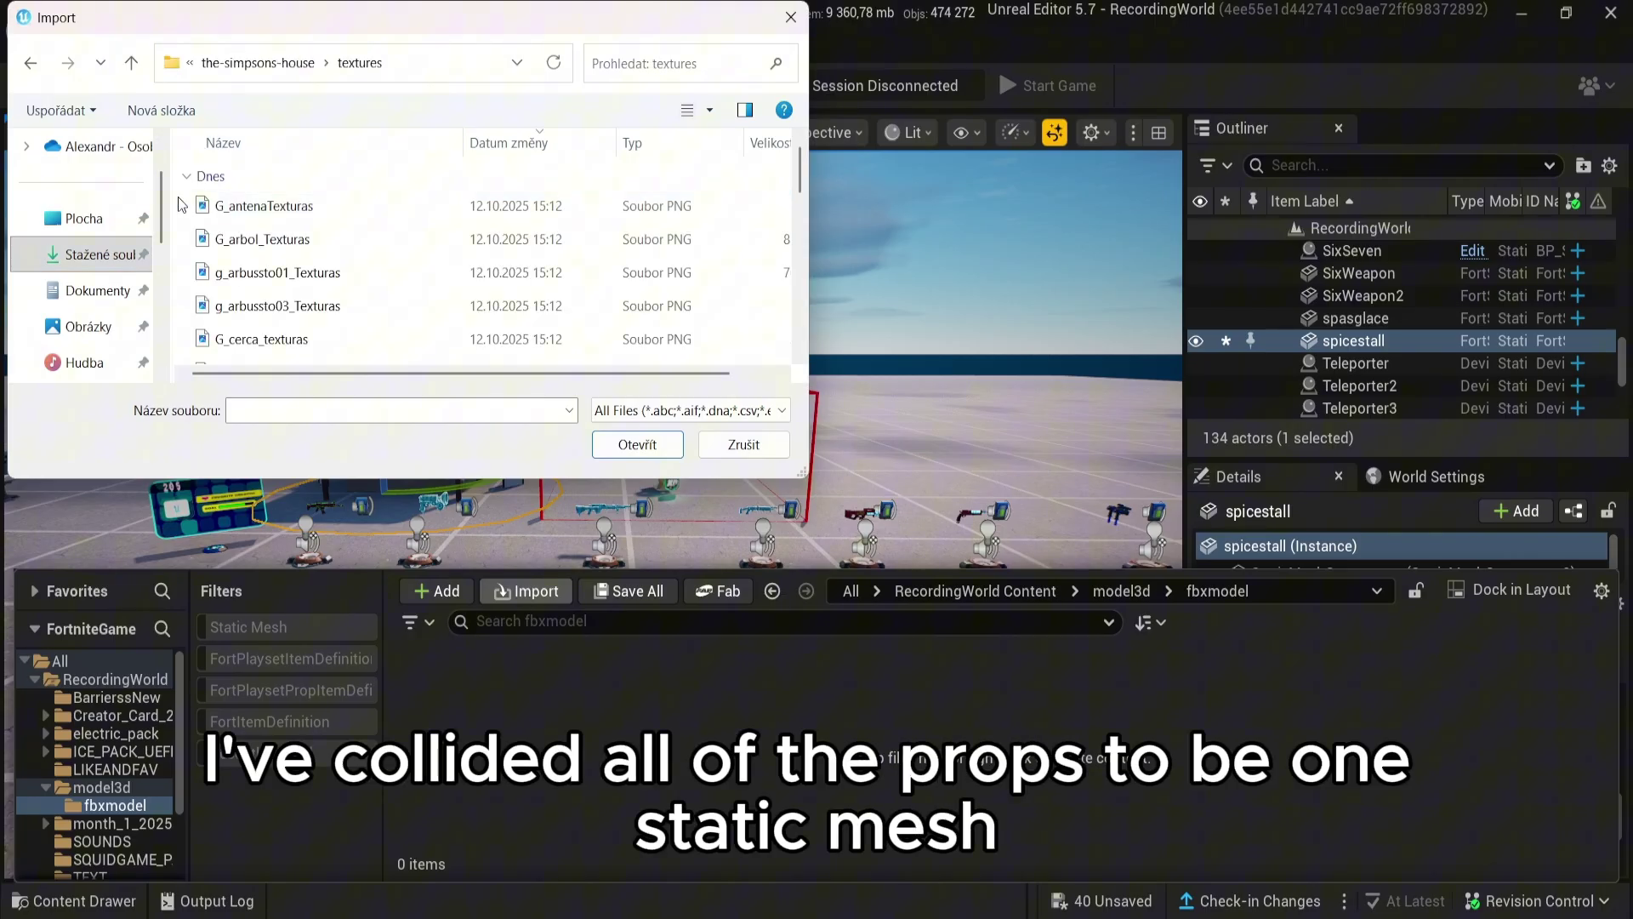
left_click(132, 62)
Step: Choose the Simpsons house FBX inside the source folder and import all of its meshes with the default FBX import options
left_click(308, 209)
double_click(307, 210)
double_click(281, 207)
left_click(268, 207)
left_click(648, 447)
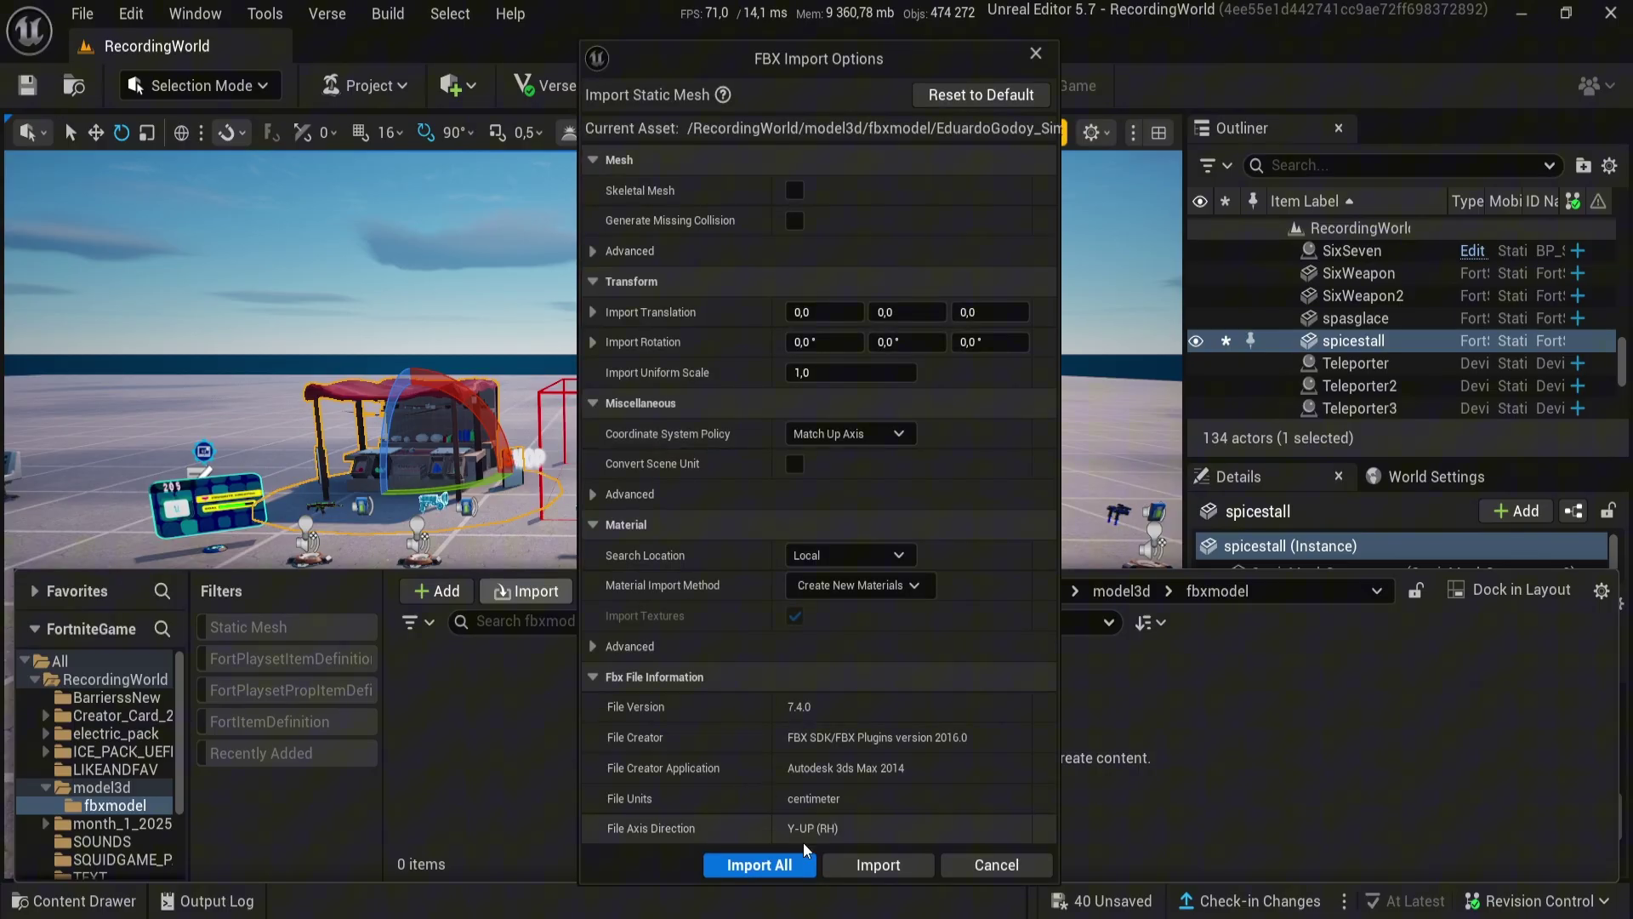
left_click(760, 866)
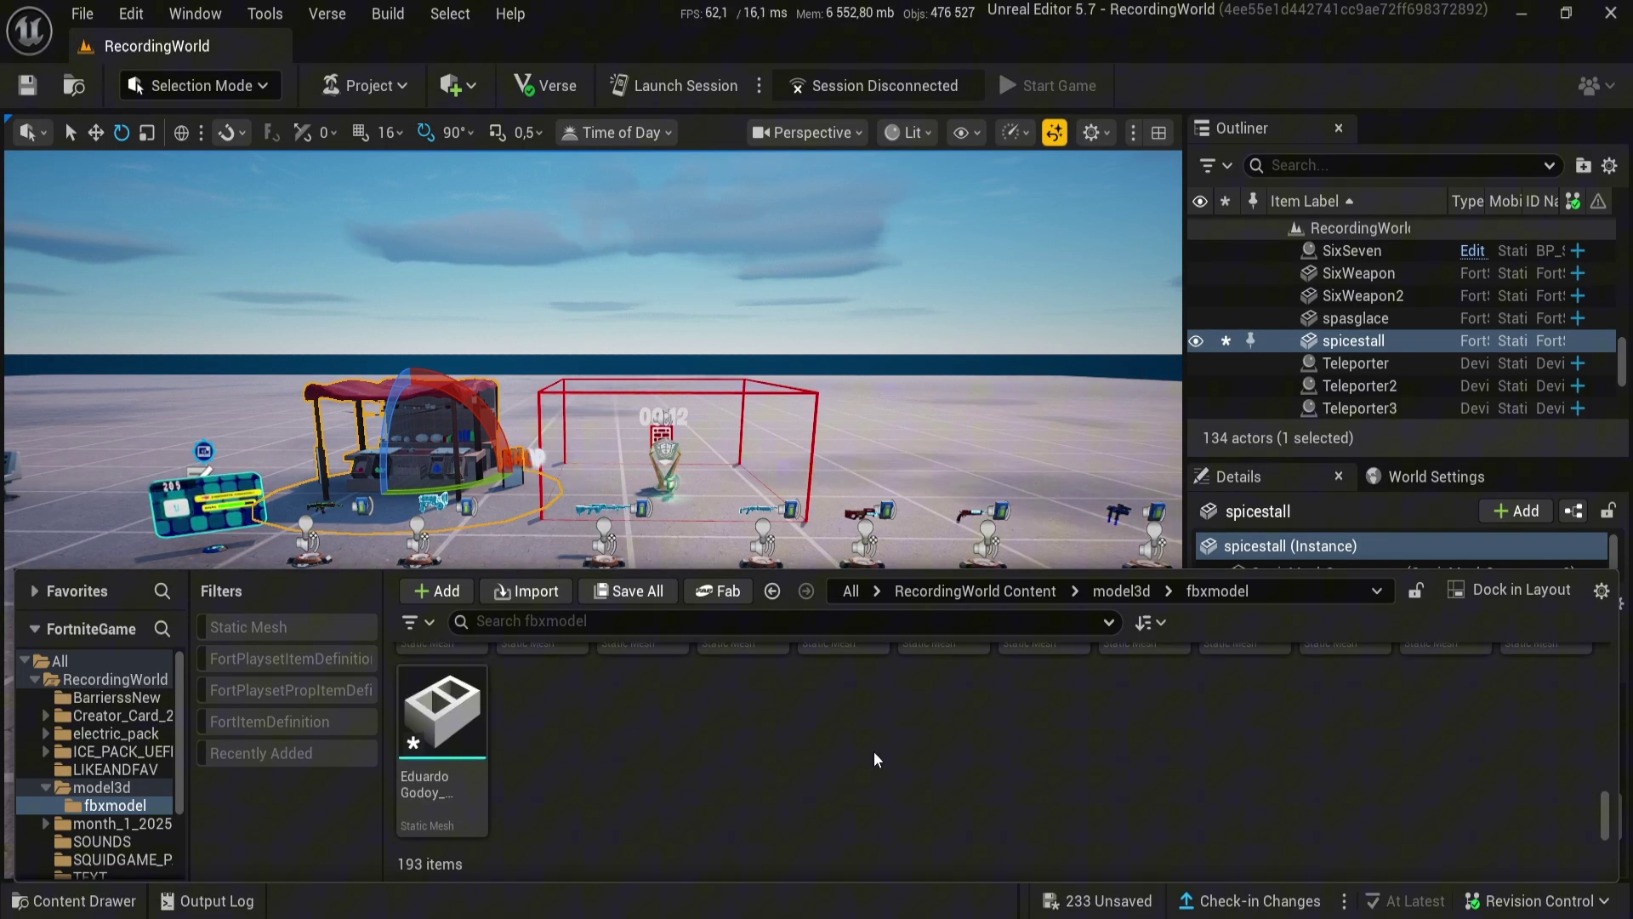
Step: Filter the fbxmodel folder to static meshes and select all of them from first to last
left_click(290, 627)
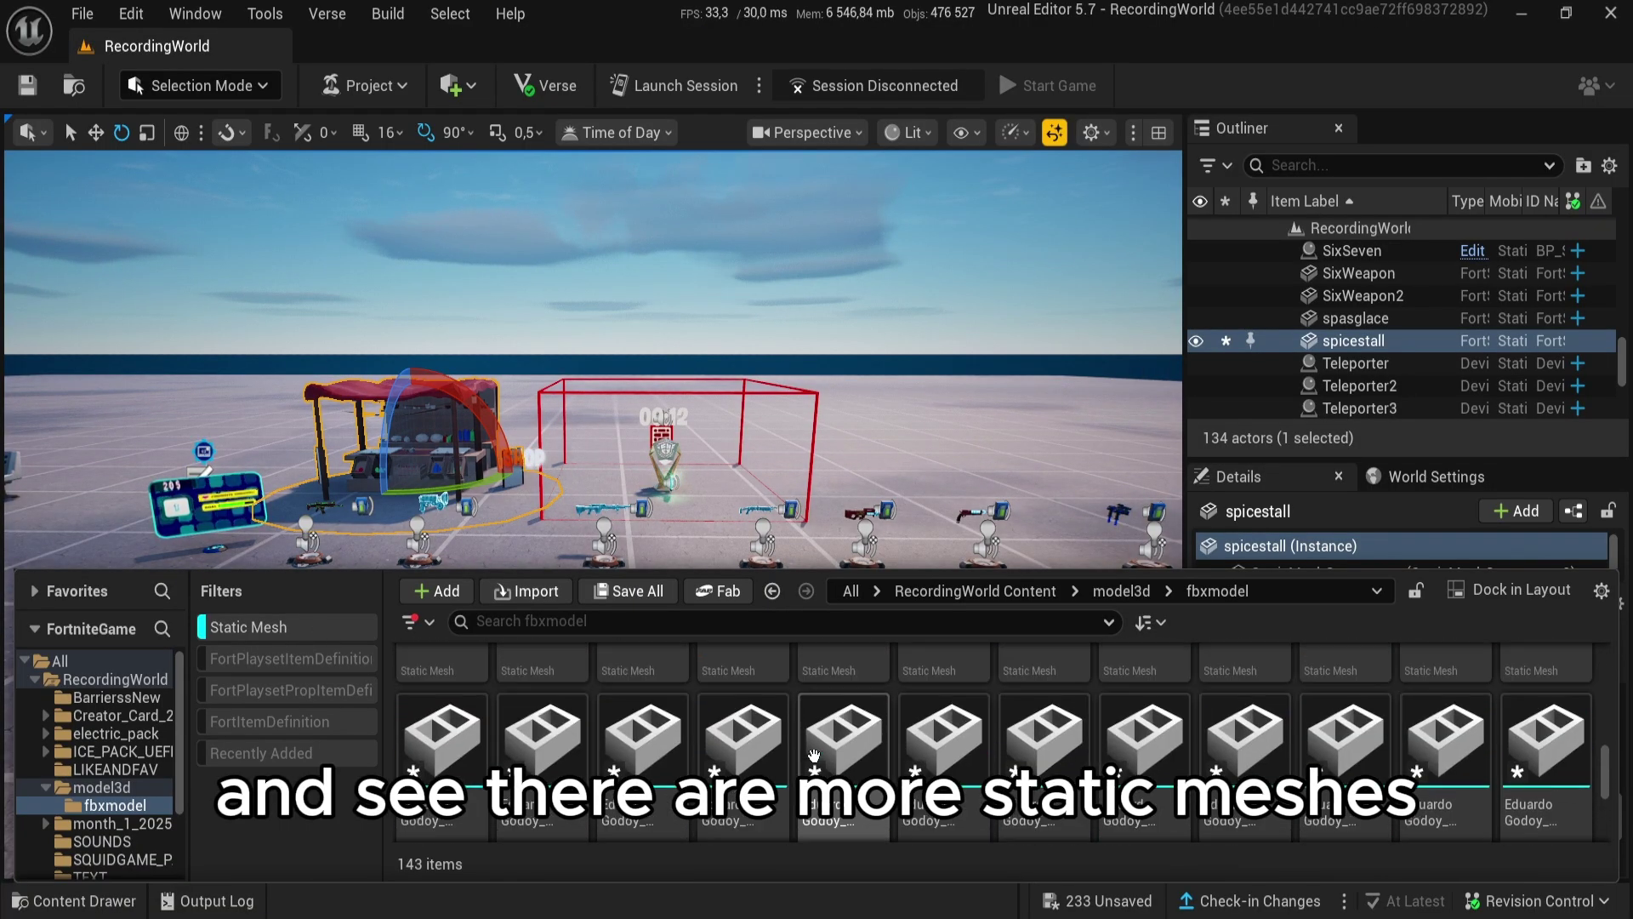
scroll(814, 756, "up", 5)
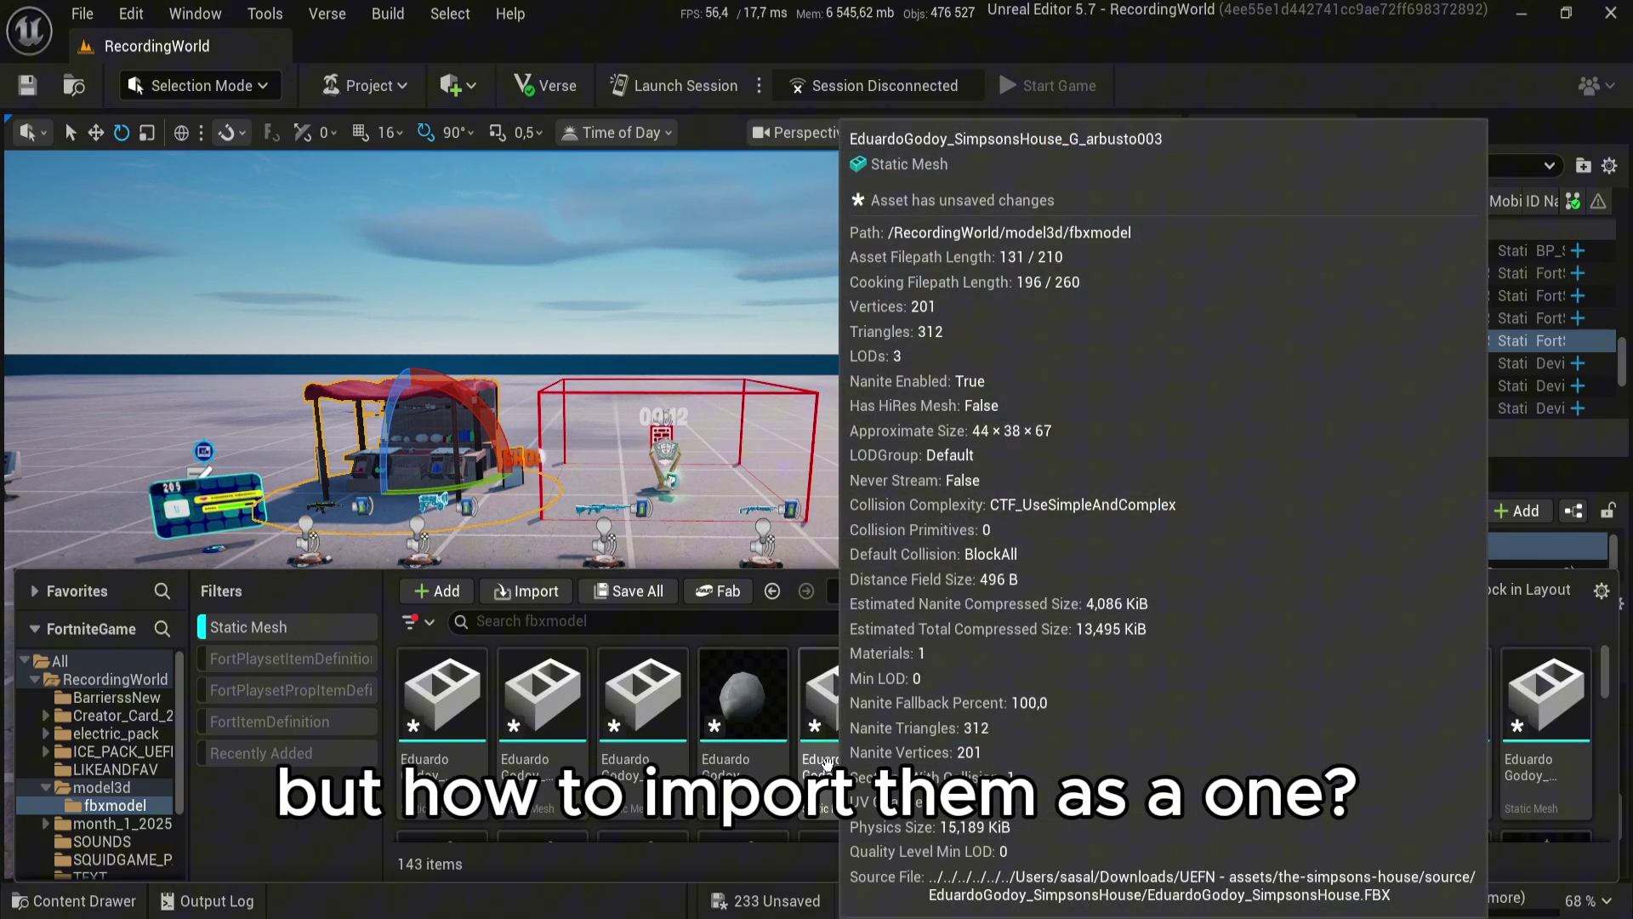
scroll(851, 756, "down", 5)
scroll(852, 755, "down", 1)
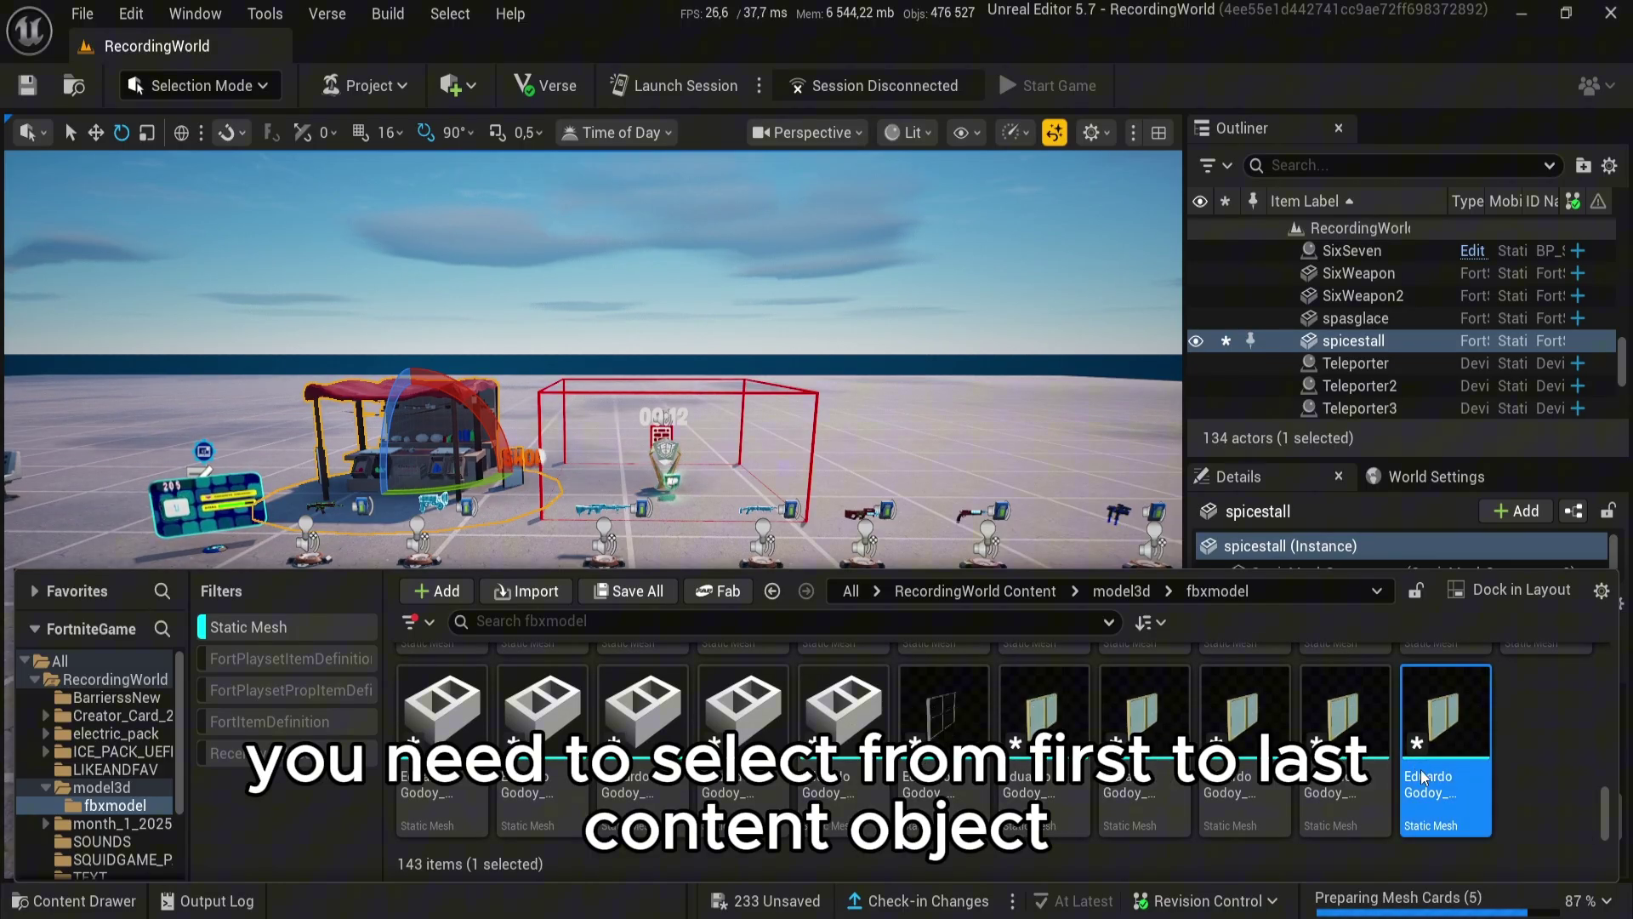
scroll(466, 708, "up", 10)
left_click(466, 708, "shift")
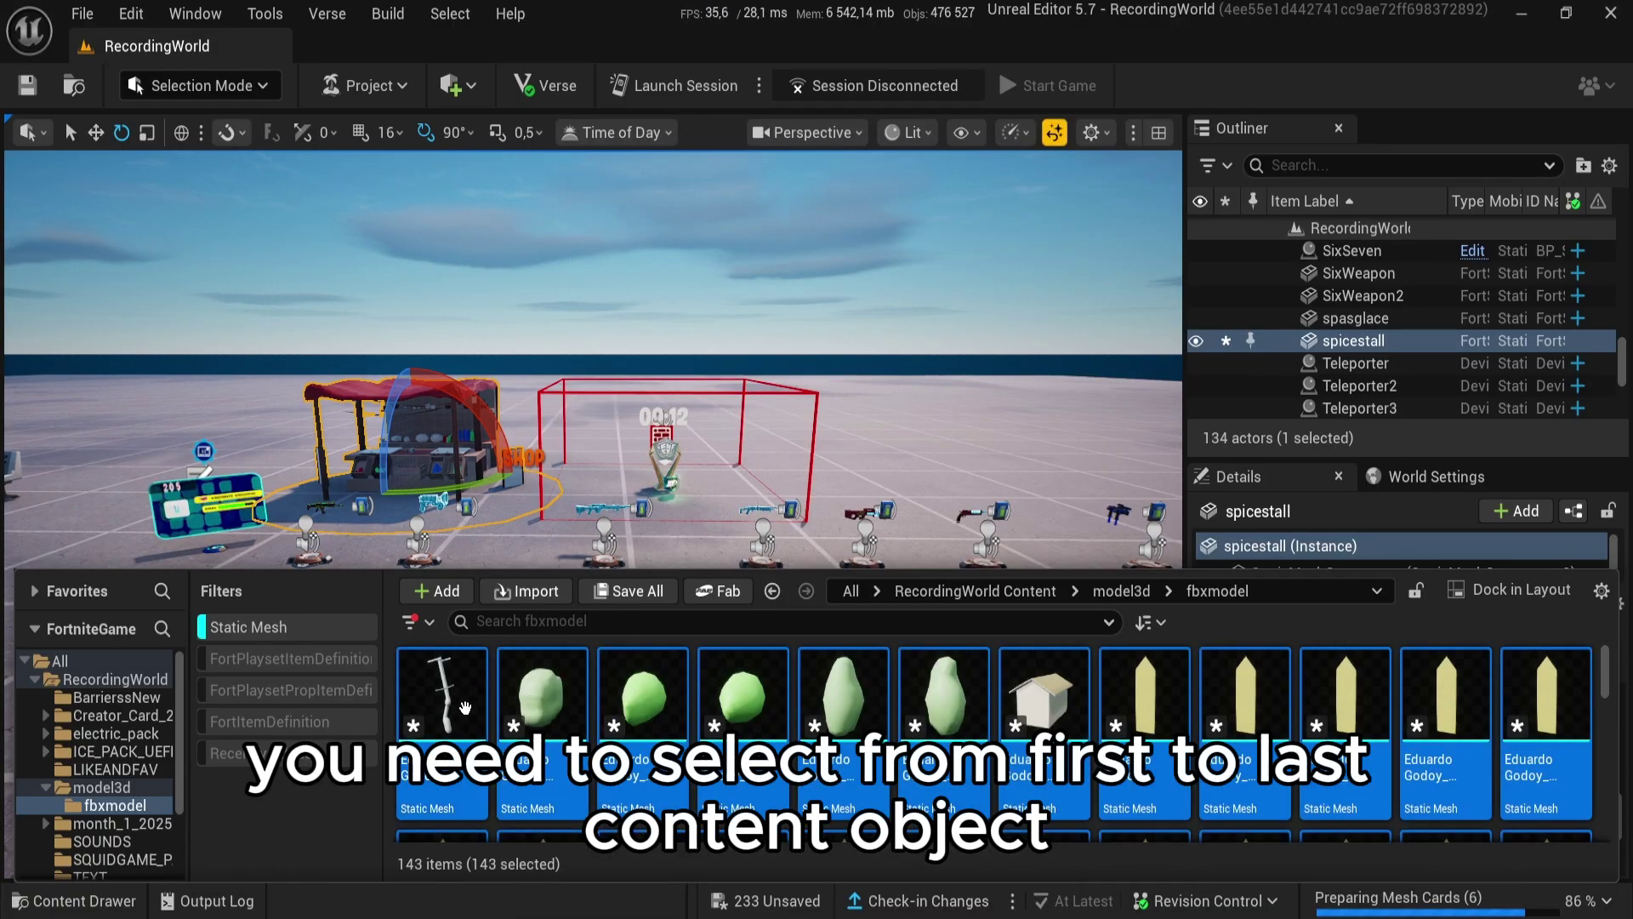
scroll(746, 748, "down", 3)
scroll(746, 749, "up", 3)
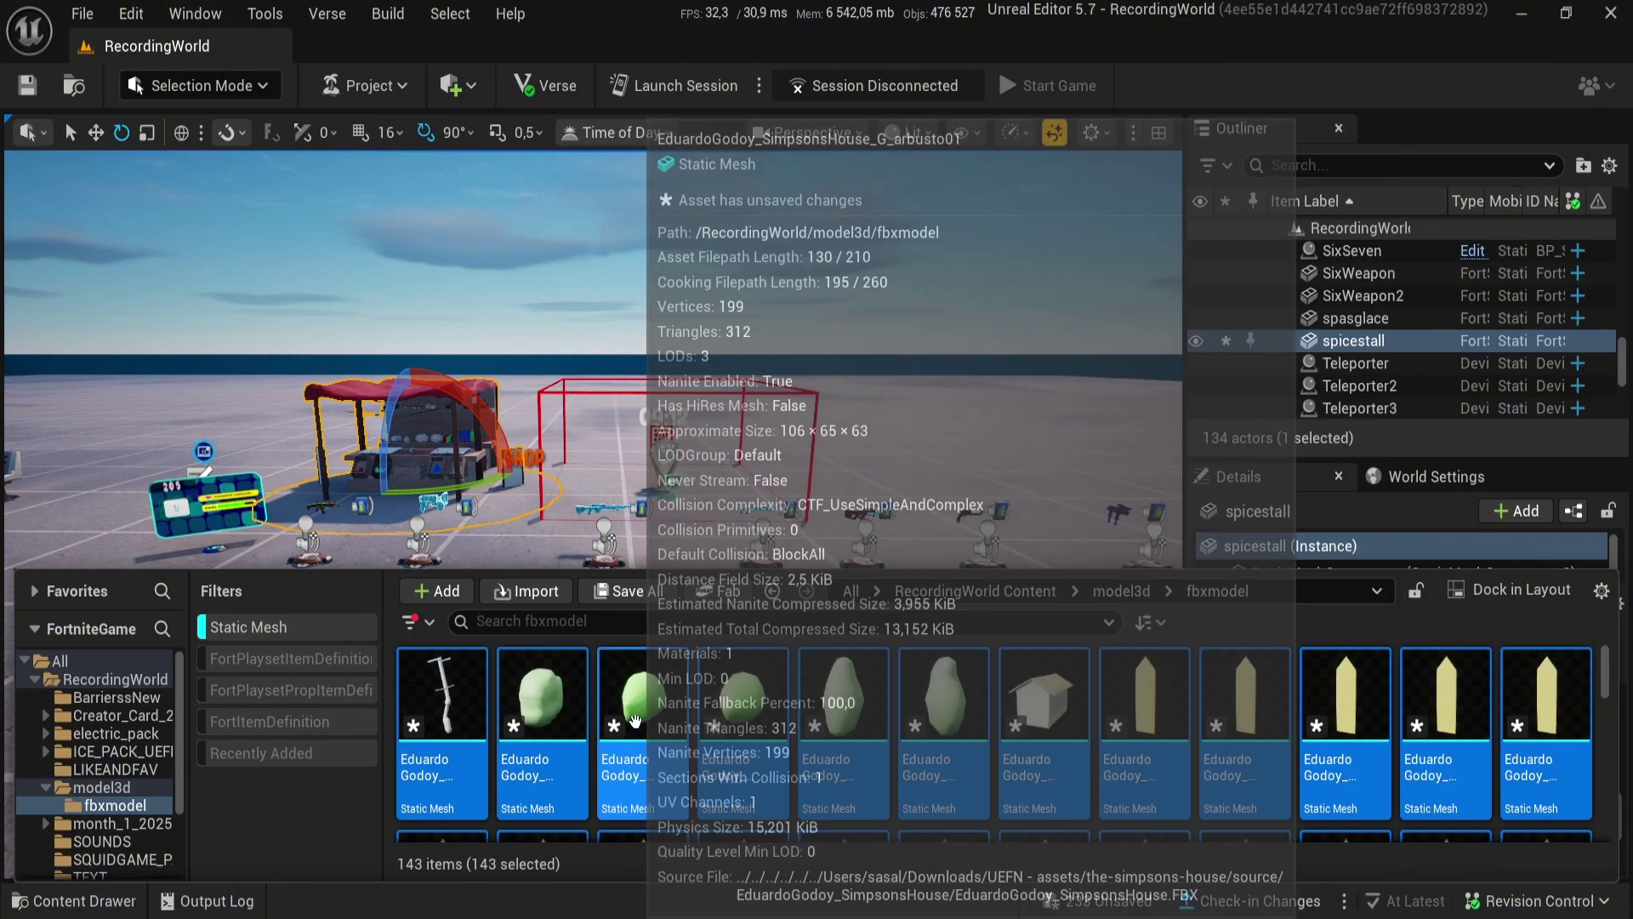
Step: Place all the selected Simpsons house meshes together in the level so they form the complete house on the open ground beyond the stall
left_click_drag(745, 749, 868, 398)
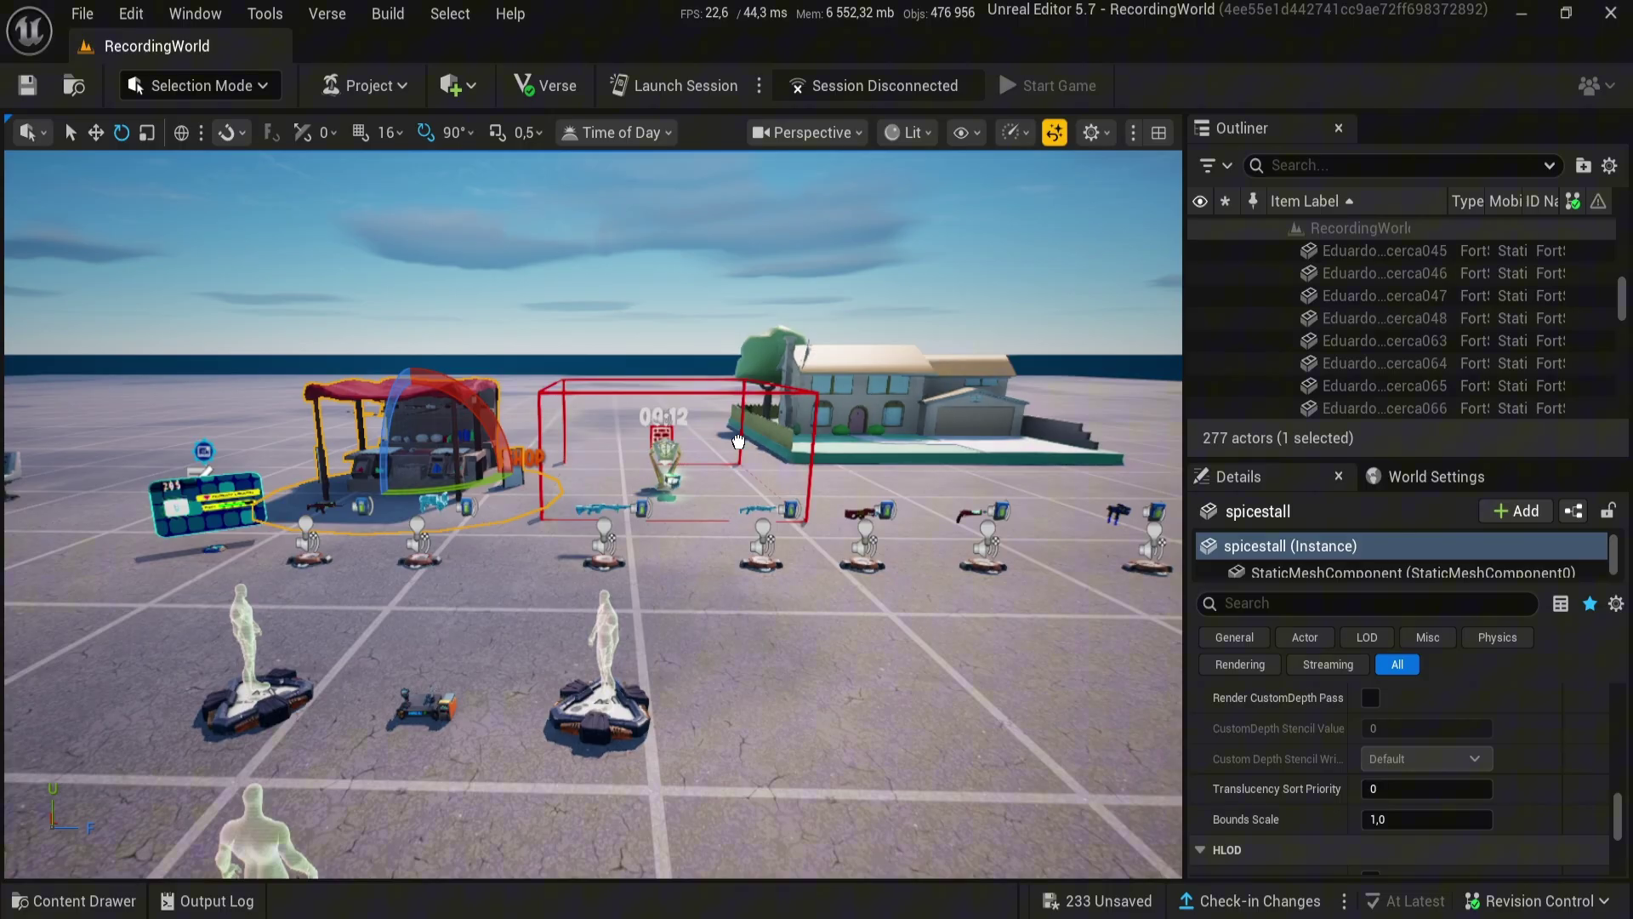
left_click_drag(739, 441, 739, 441)
key("w")
right_click_drag(761, 650, 944, 634)
key("s")
left_click(717, 644)
key("a")
key("s")
Step: Find the tall arbusto004 bush among the fbxmodel static meshes, place a single copy in the level and enlarge it
key("ctrl+space")
left_click(855, 724)
scroll(884, 728, "down", 10)
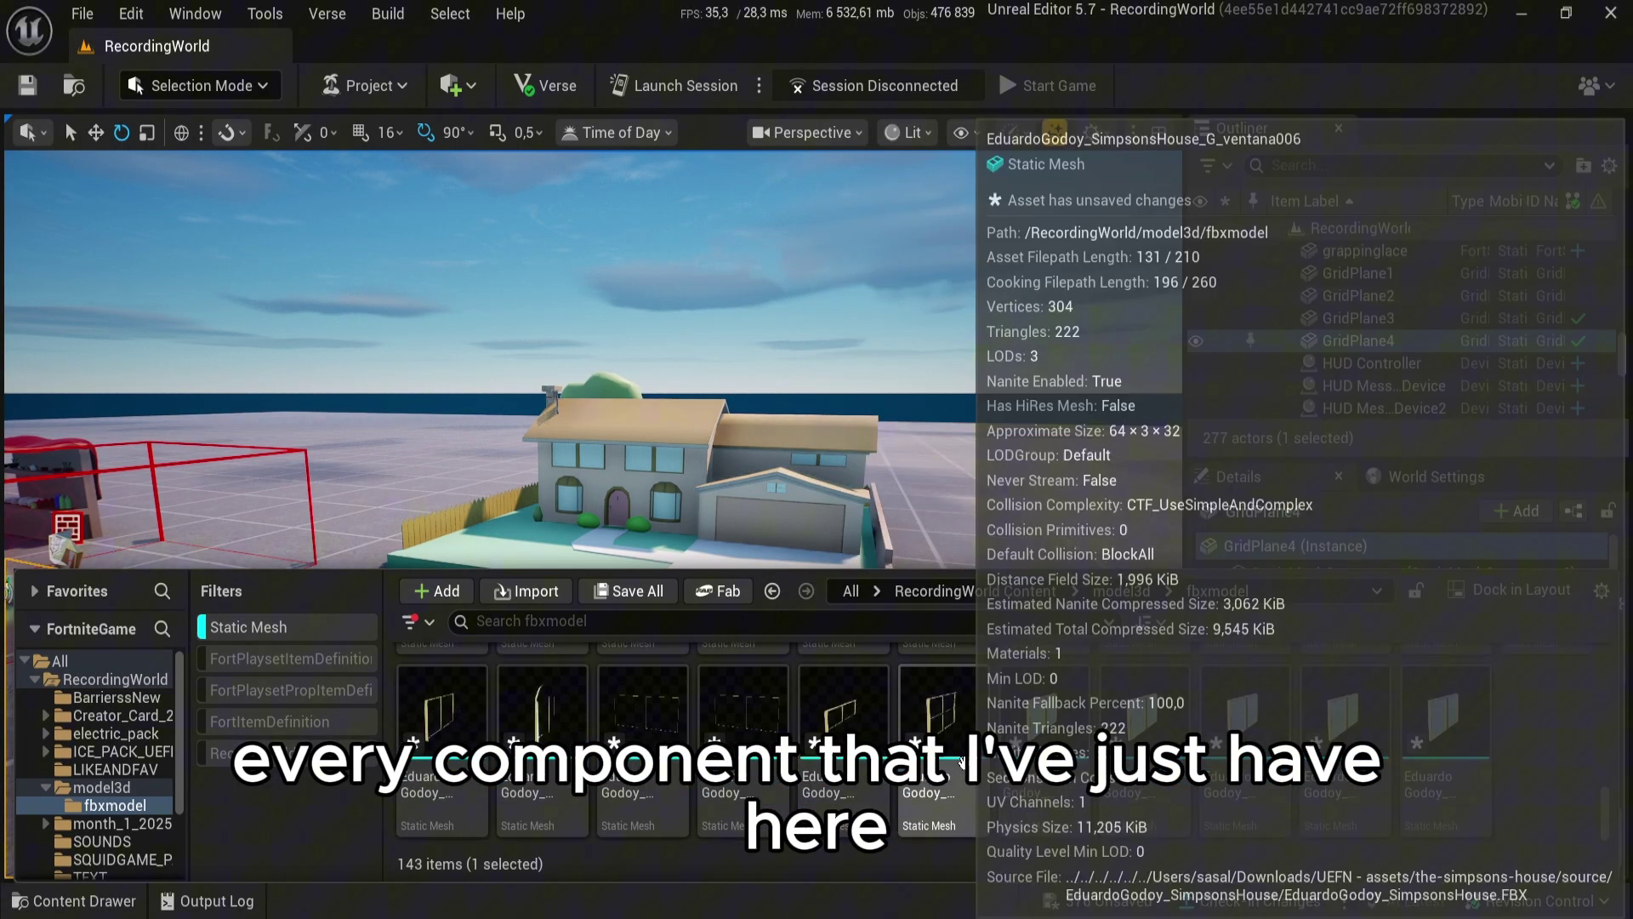
scroll(619, 781, "up", 3)
scroll(619, 781, "up", 3)
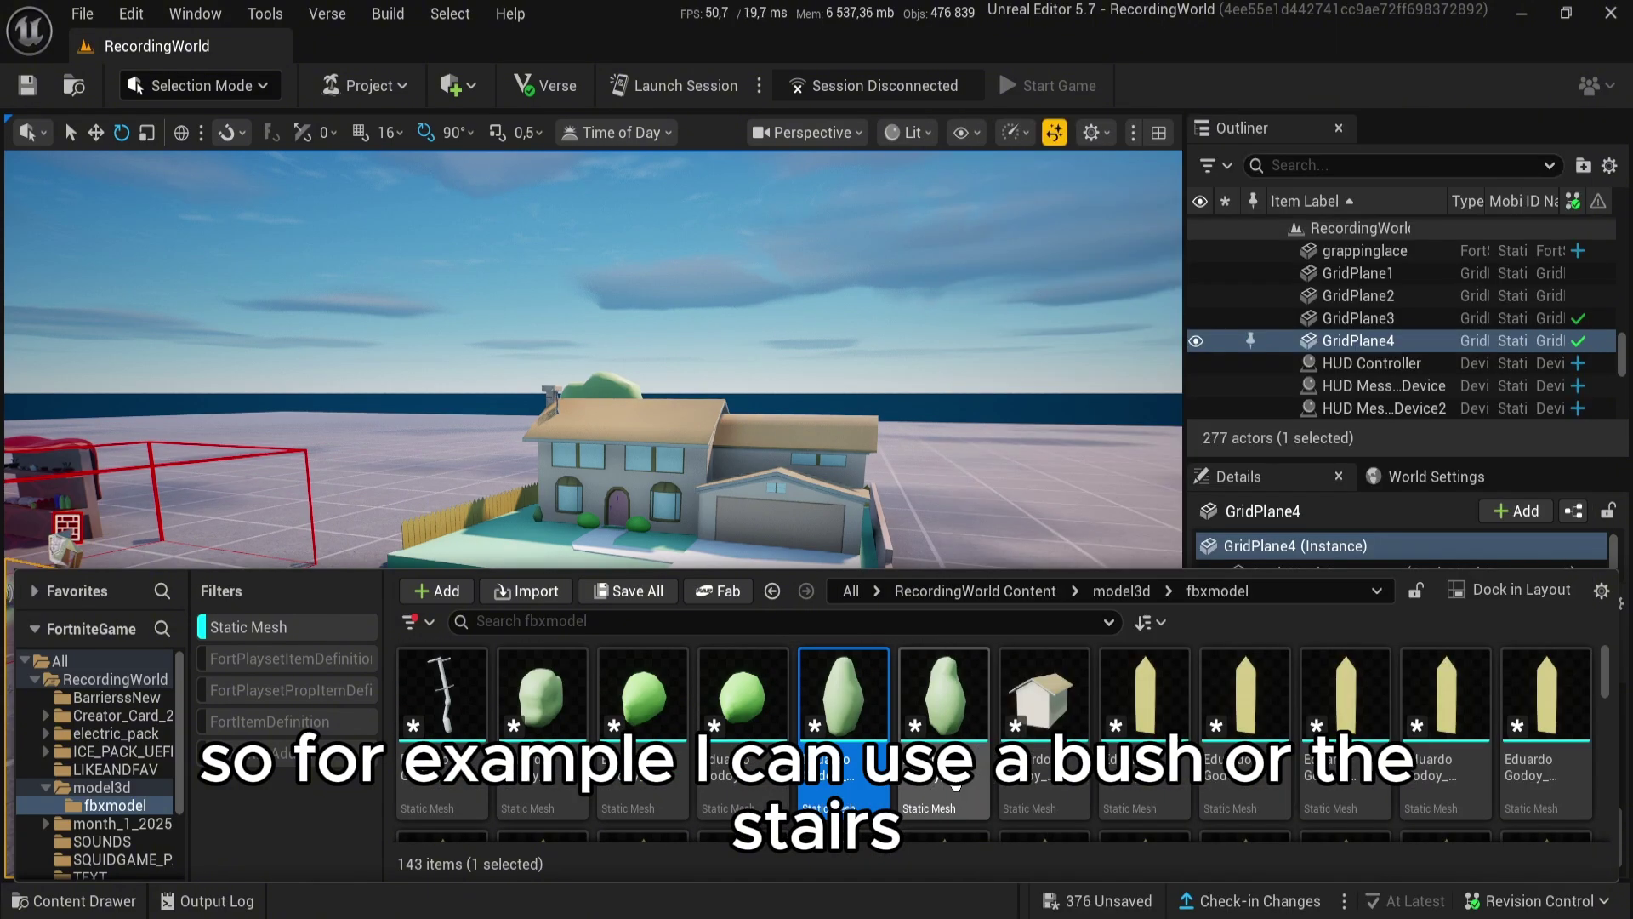
left_click_drag(934, 789, 729, 689)
key("w")
right_click_drag(729, 689, 409, 774)
key("s")
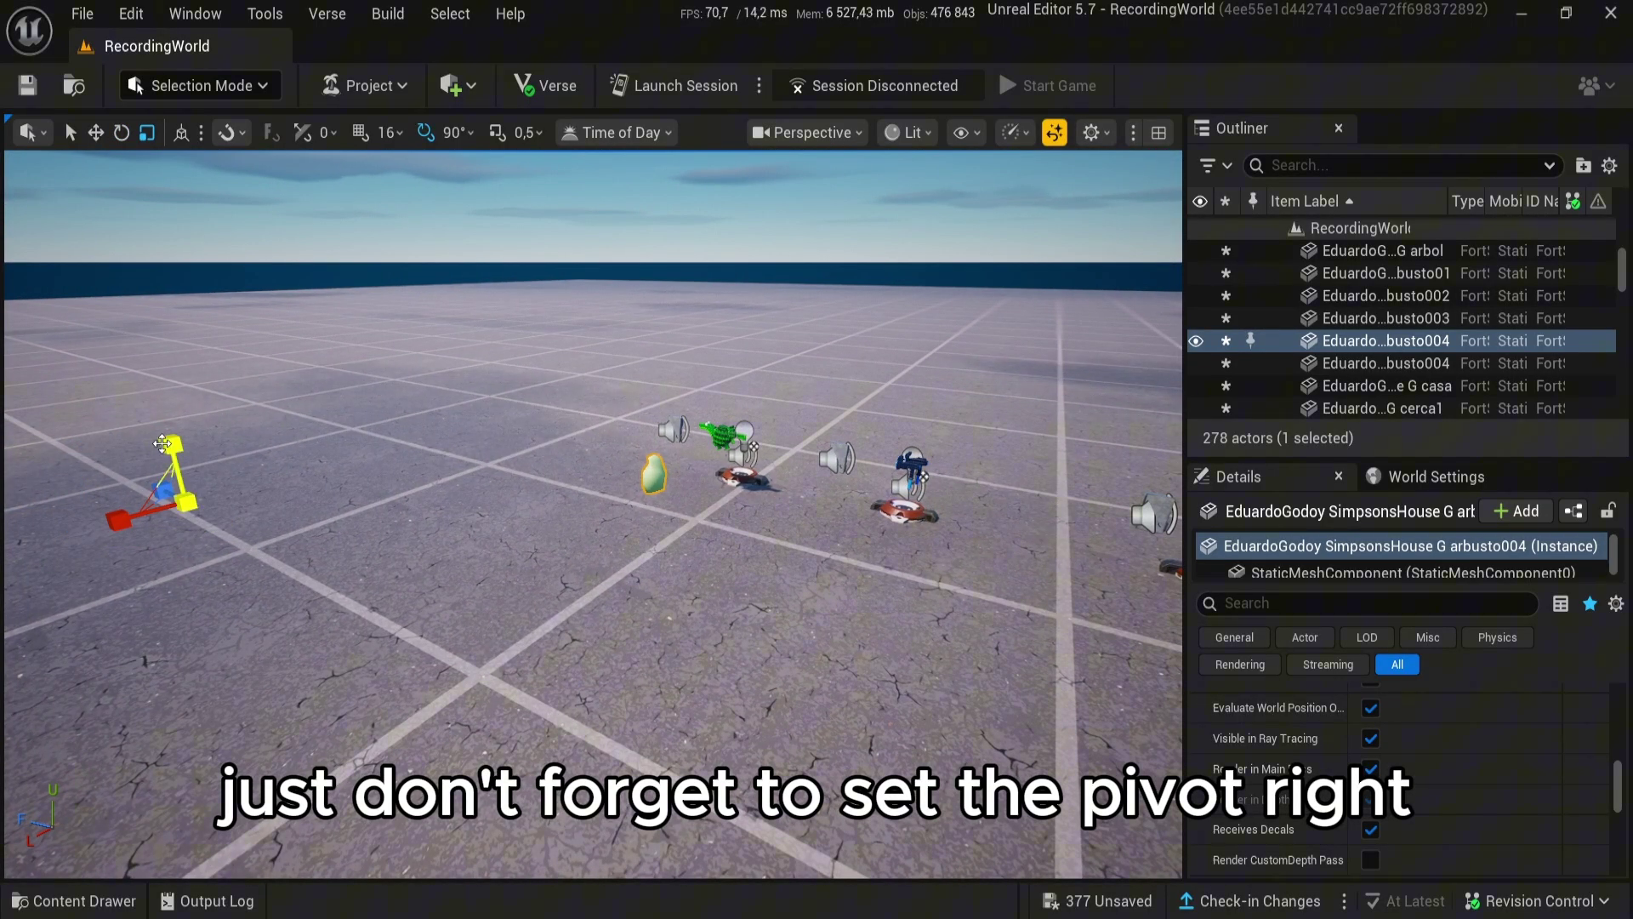
left_click_drag(146, 492, 162, 493)
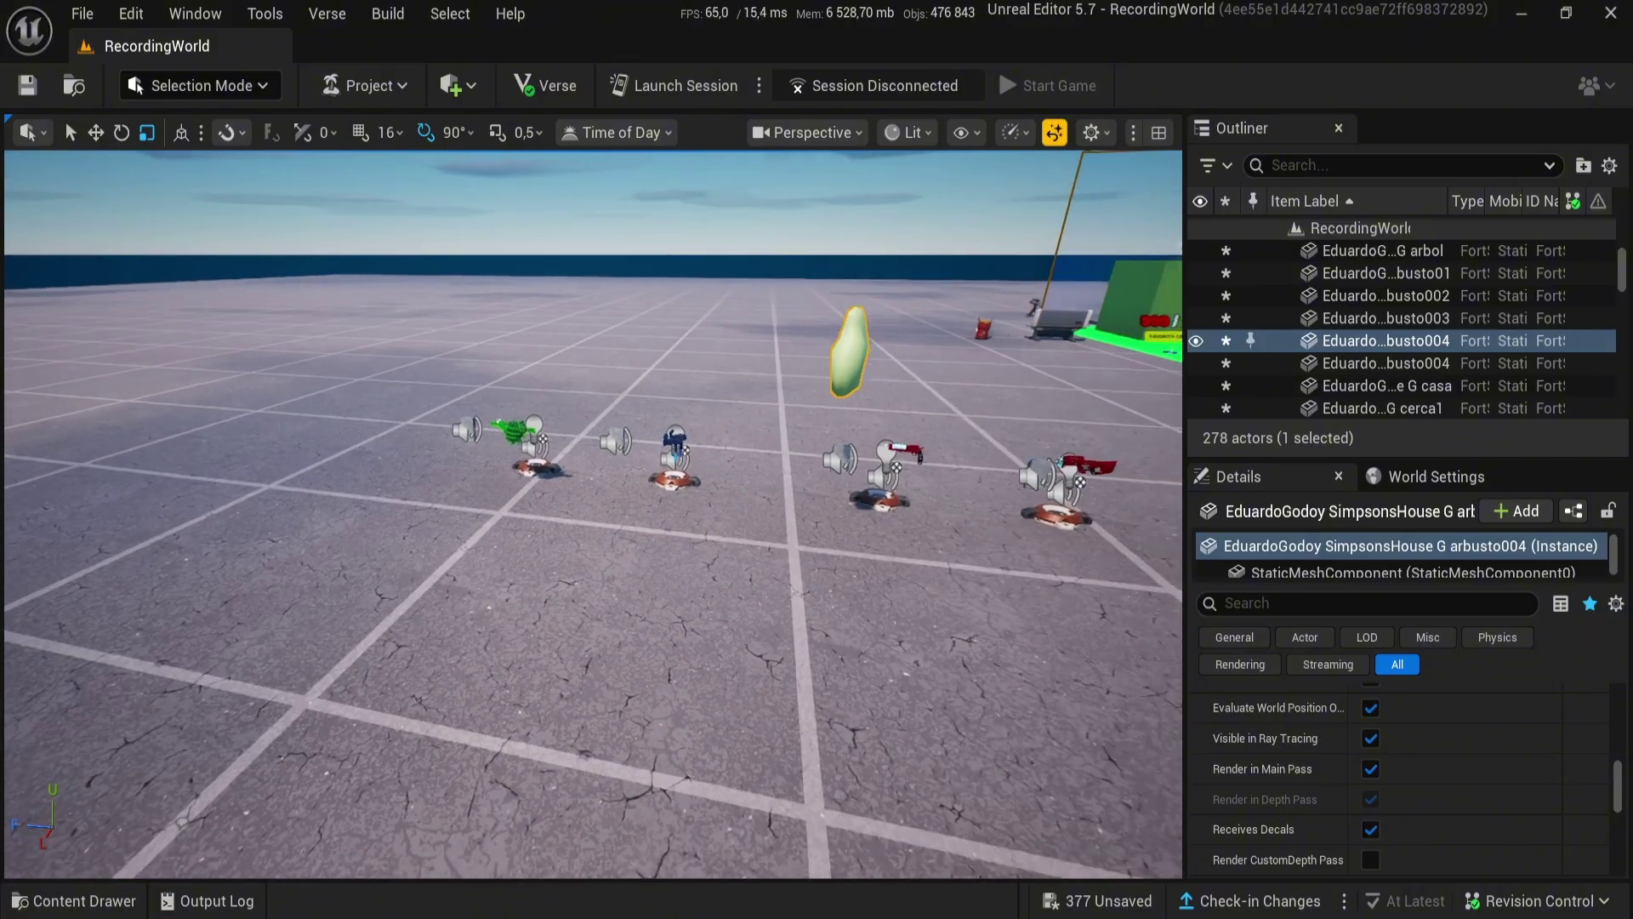
Step: Center the pivot of the separately placed bush on the selection and place a duplicate of the bush on the ground near the house
right_click_drag(386, 493, 386, 494)
right_click(532, 460)
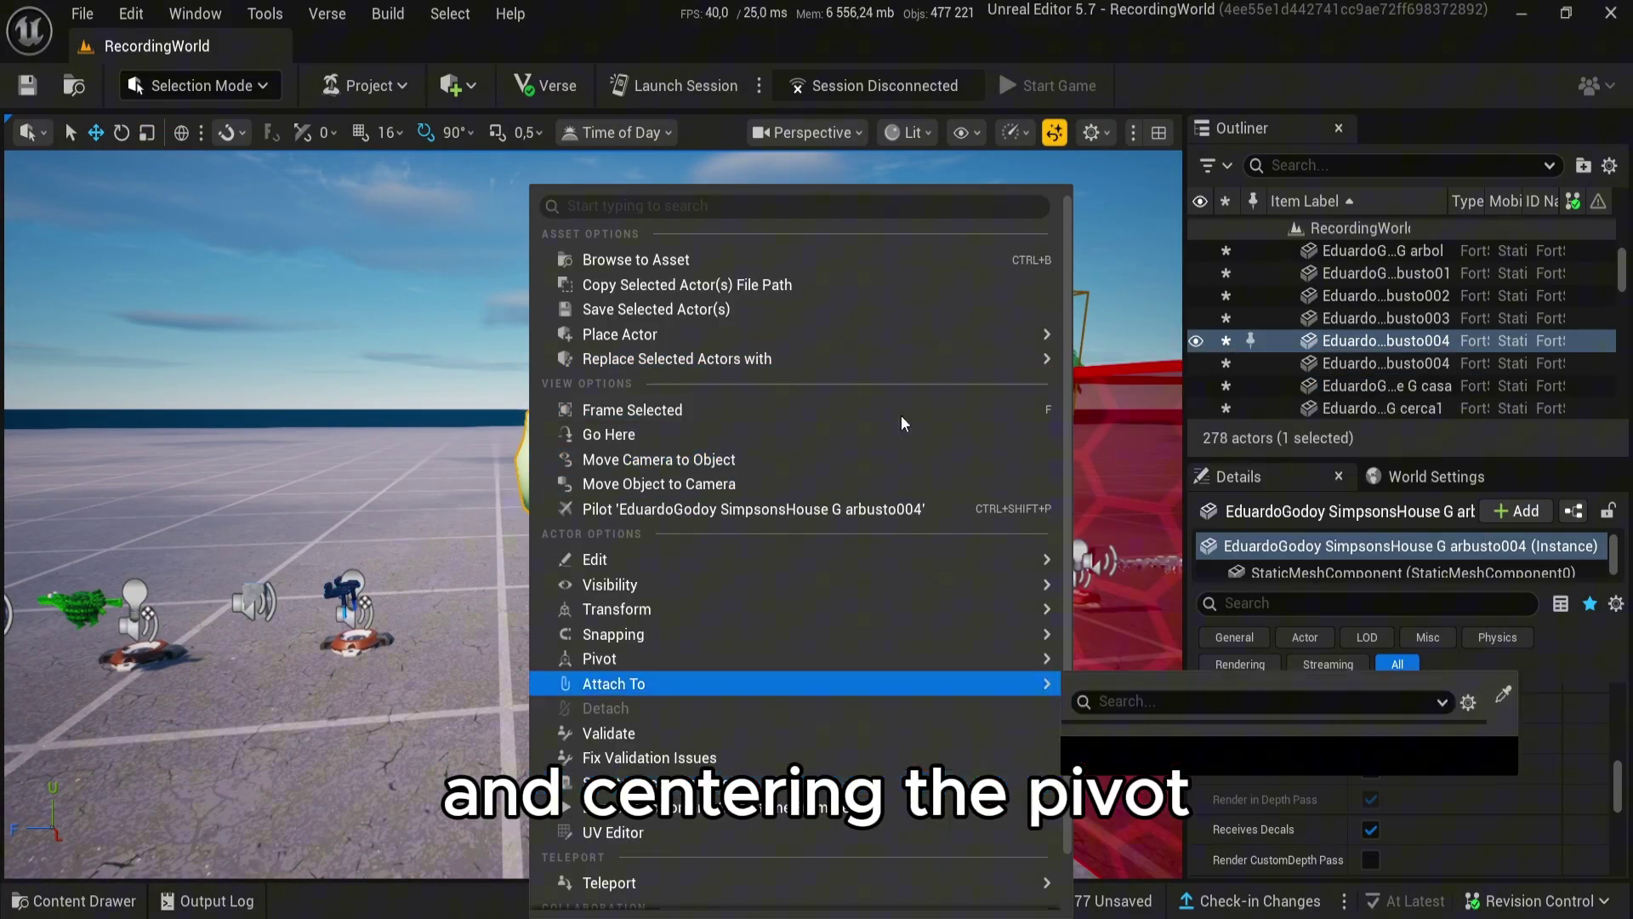
mouse_move(630, 660)
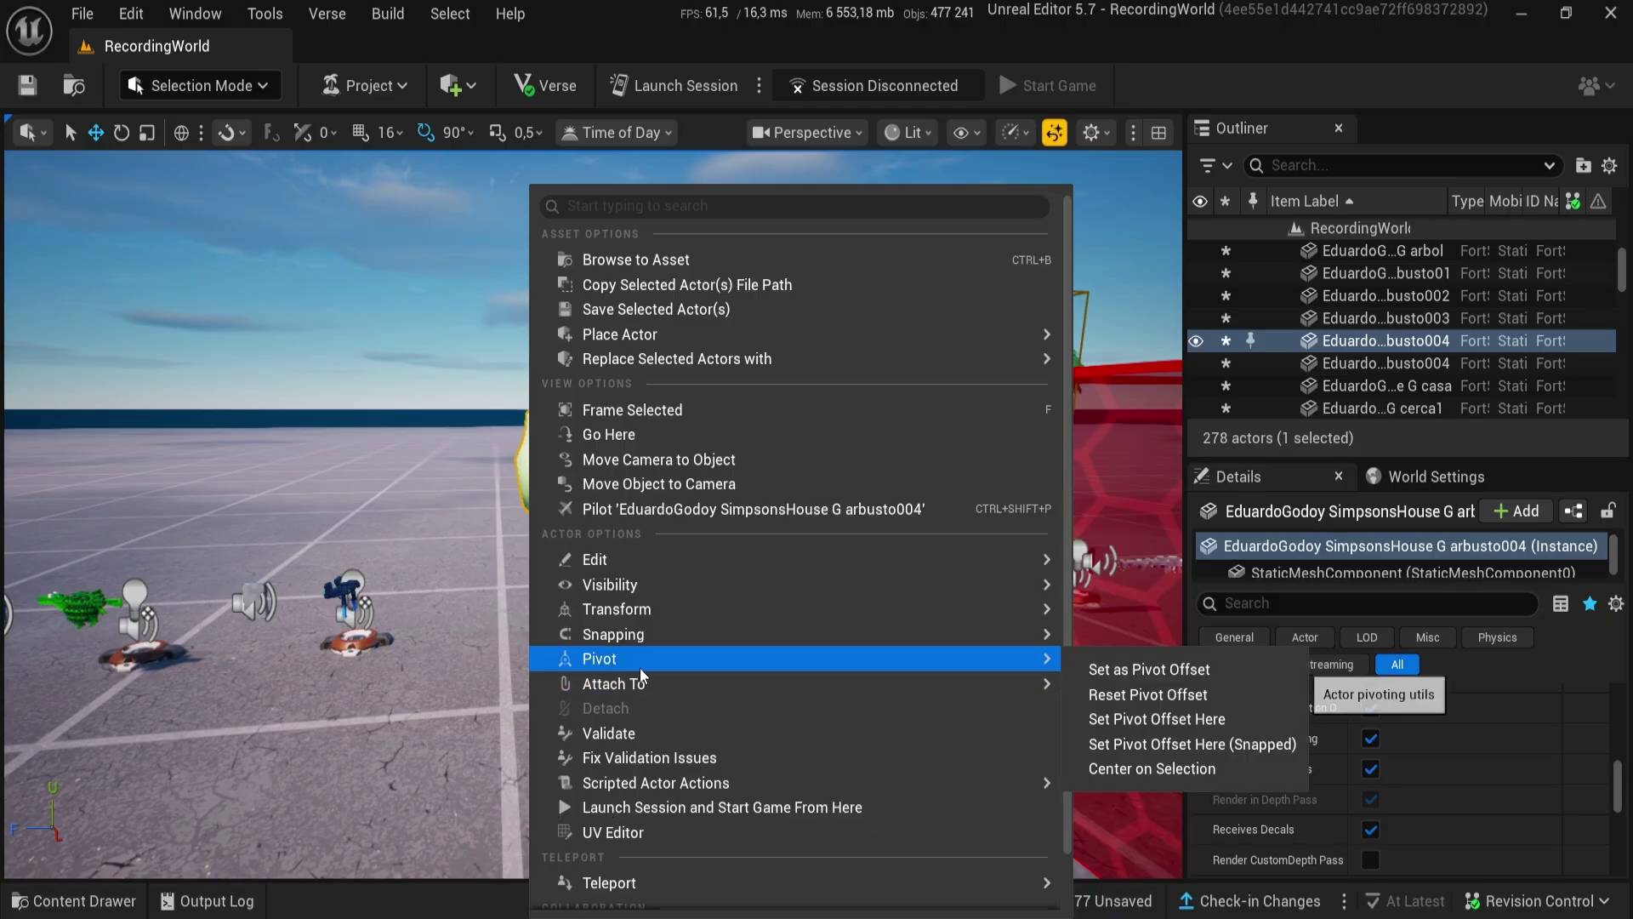
left_click(1195, 672)
right_click_drag(580, 528, 580, 528)
right_click(628, 528)
mouse_move(739, 662)
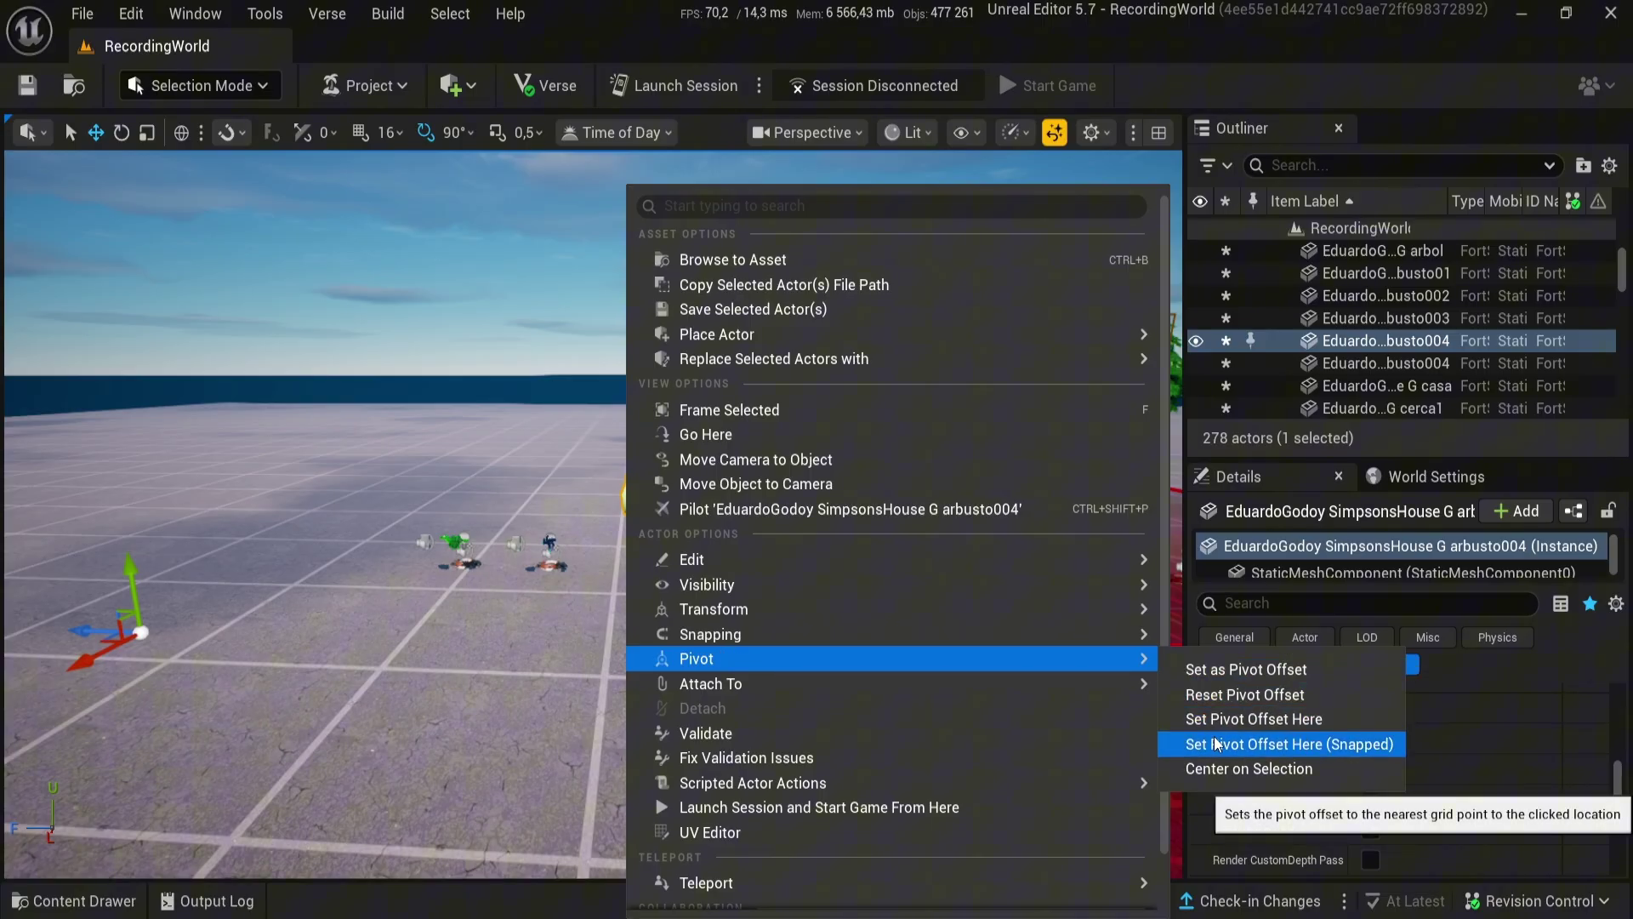
left_click(1249, 753)
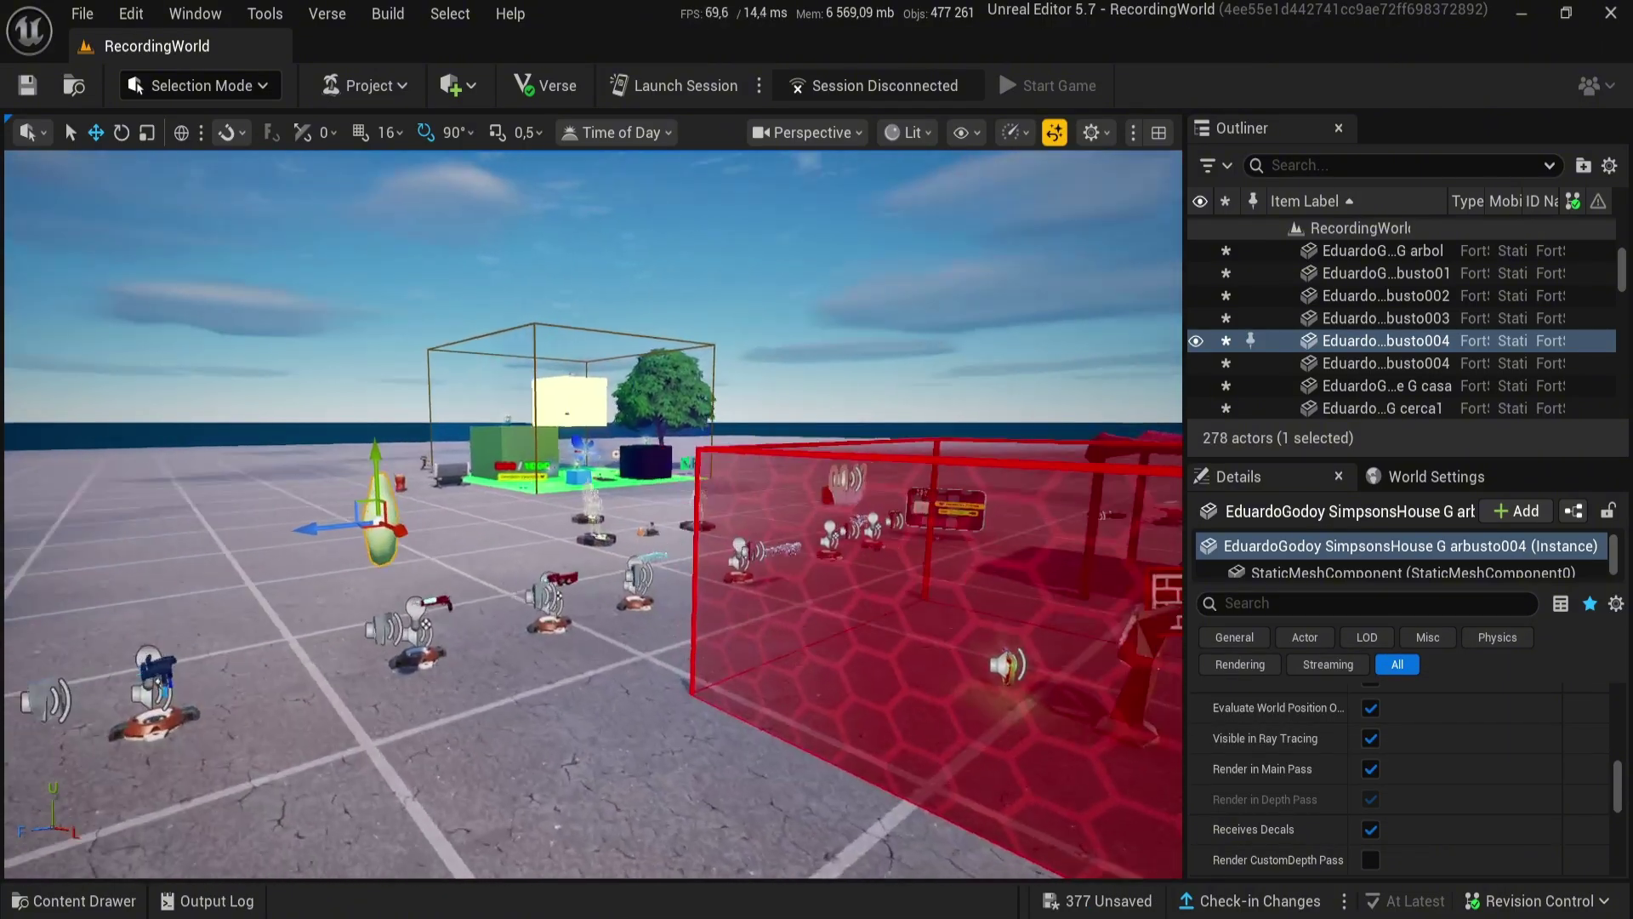
right_click_drag(509, 428, 508, 428)
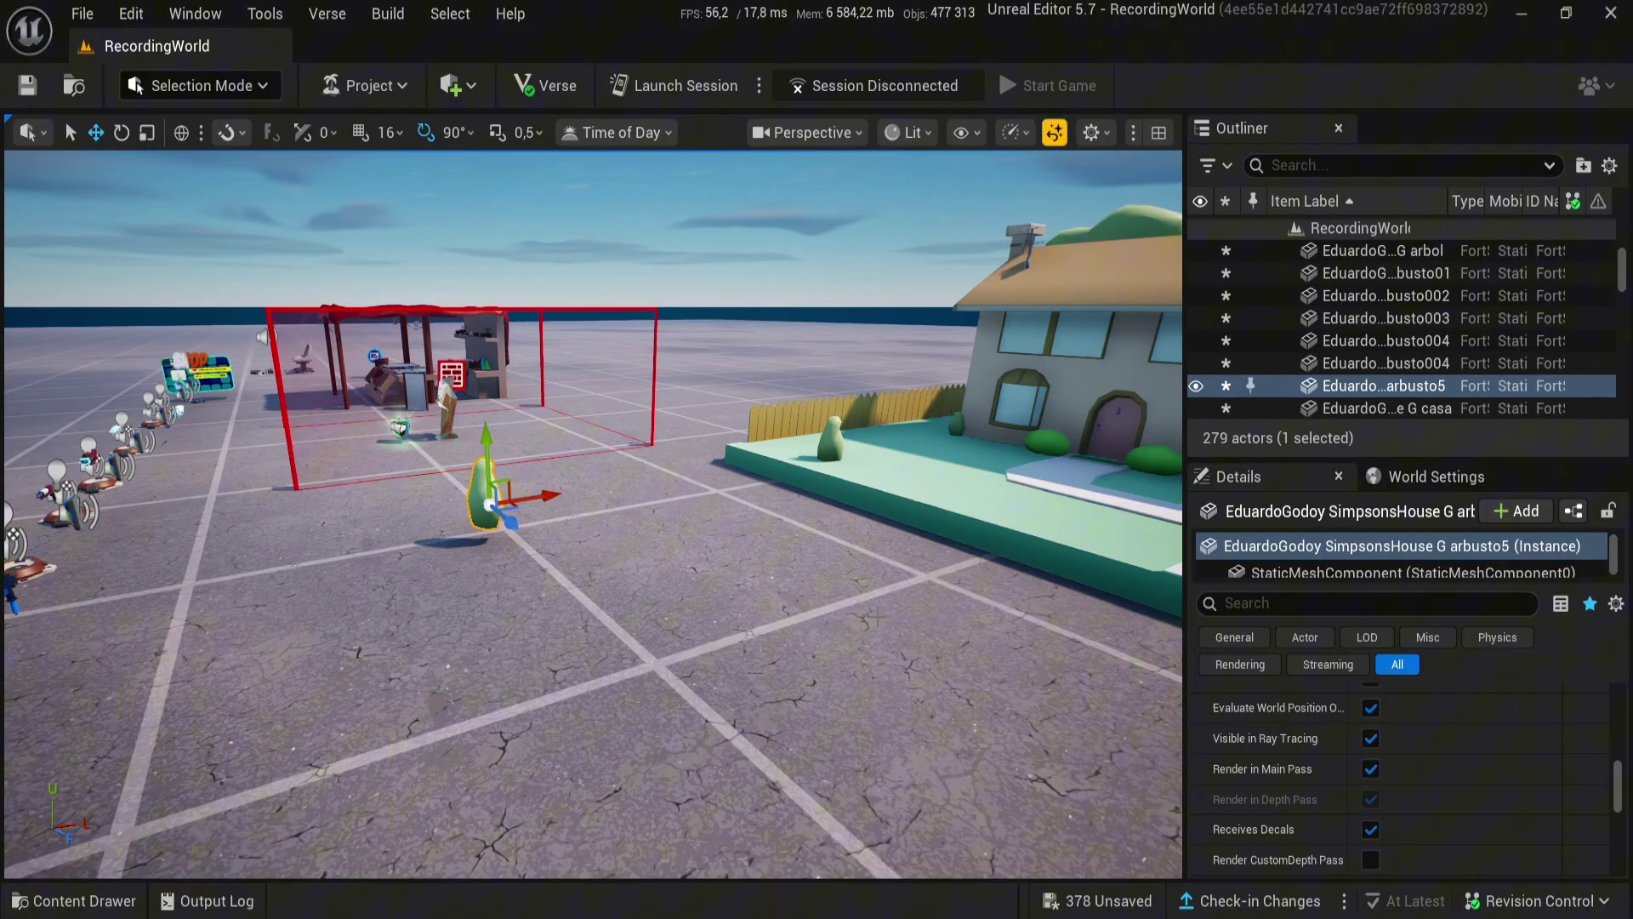